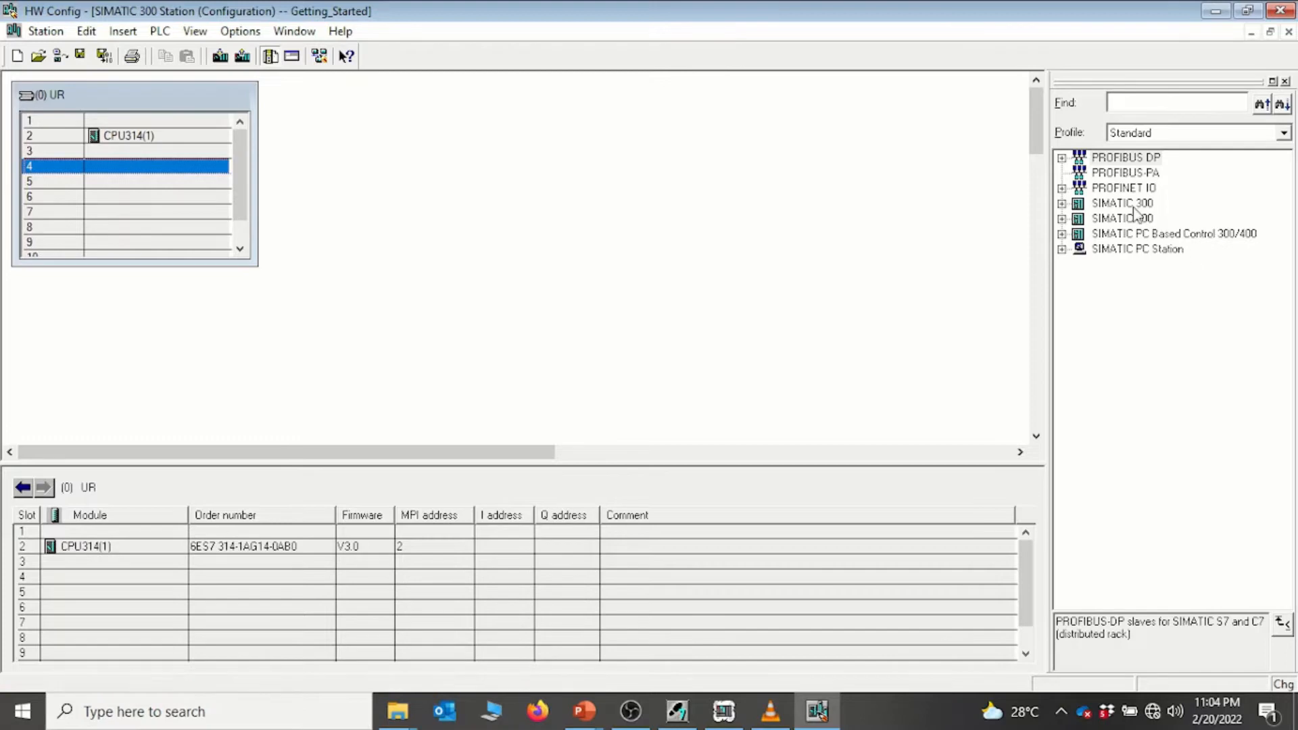
# Step: Insert the SM 321 DI8xAC230V digital input module (6ES7 321-1FF00-0AA0) from SIMATIC 300's SM-300/DI-300 catalog into slot 4 of the rack
pyautogui.click(1062, 203)
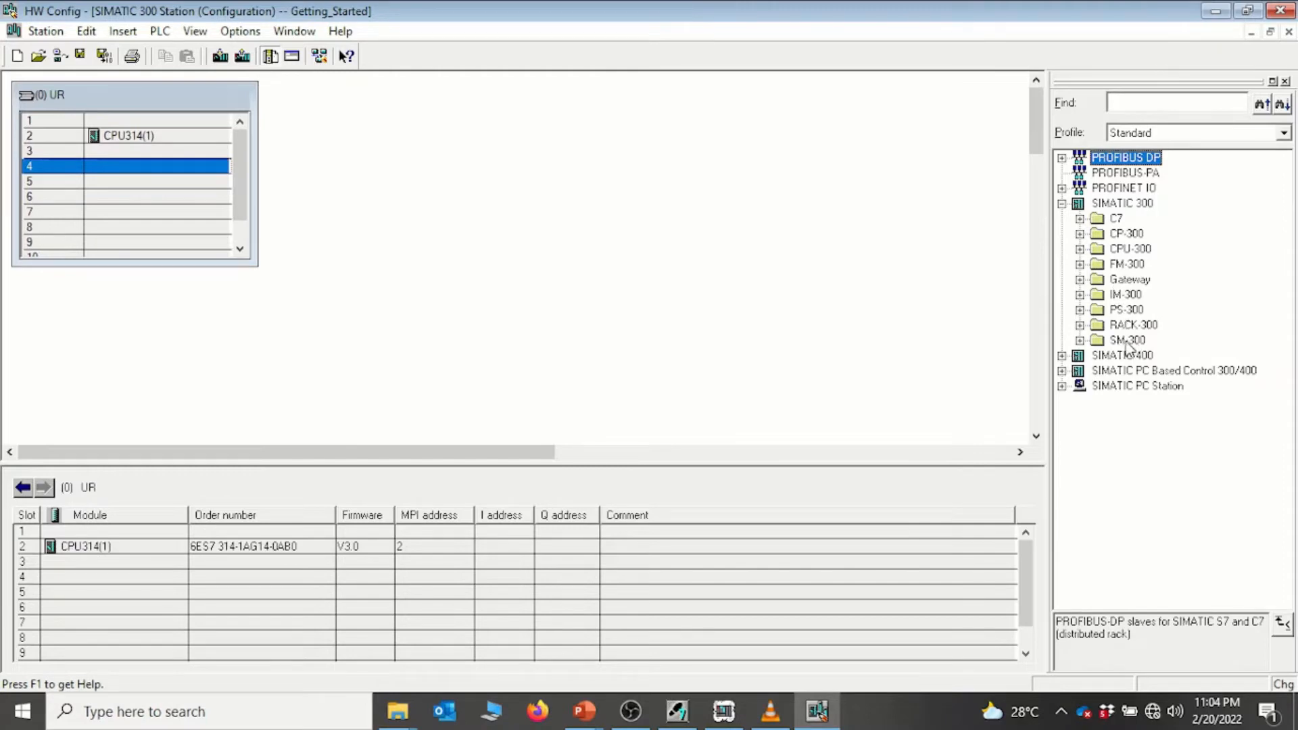
pyautogui.click(1080, 341)
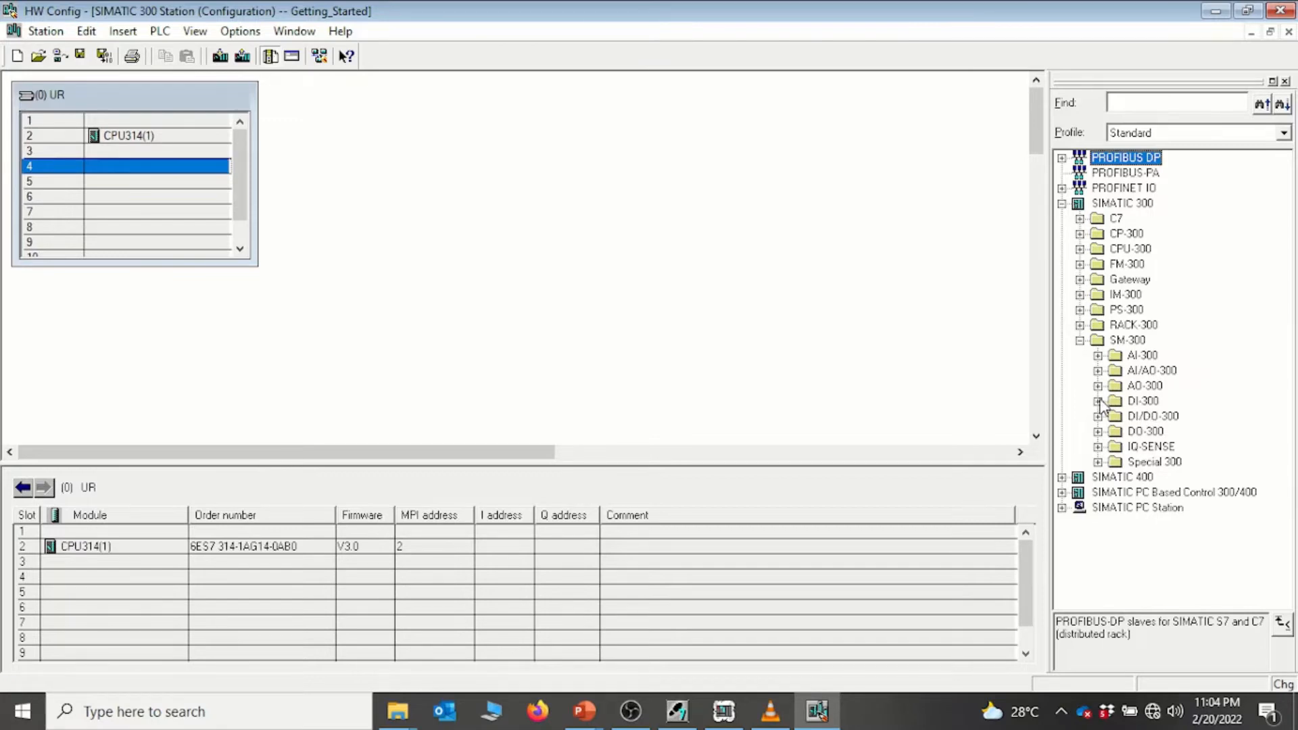
pyautogui.doubleClick(1135, 401)
pyautogui.scroll(-2, 1232, 499)
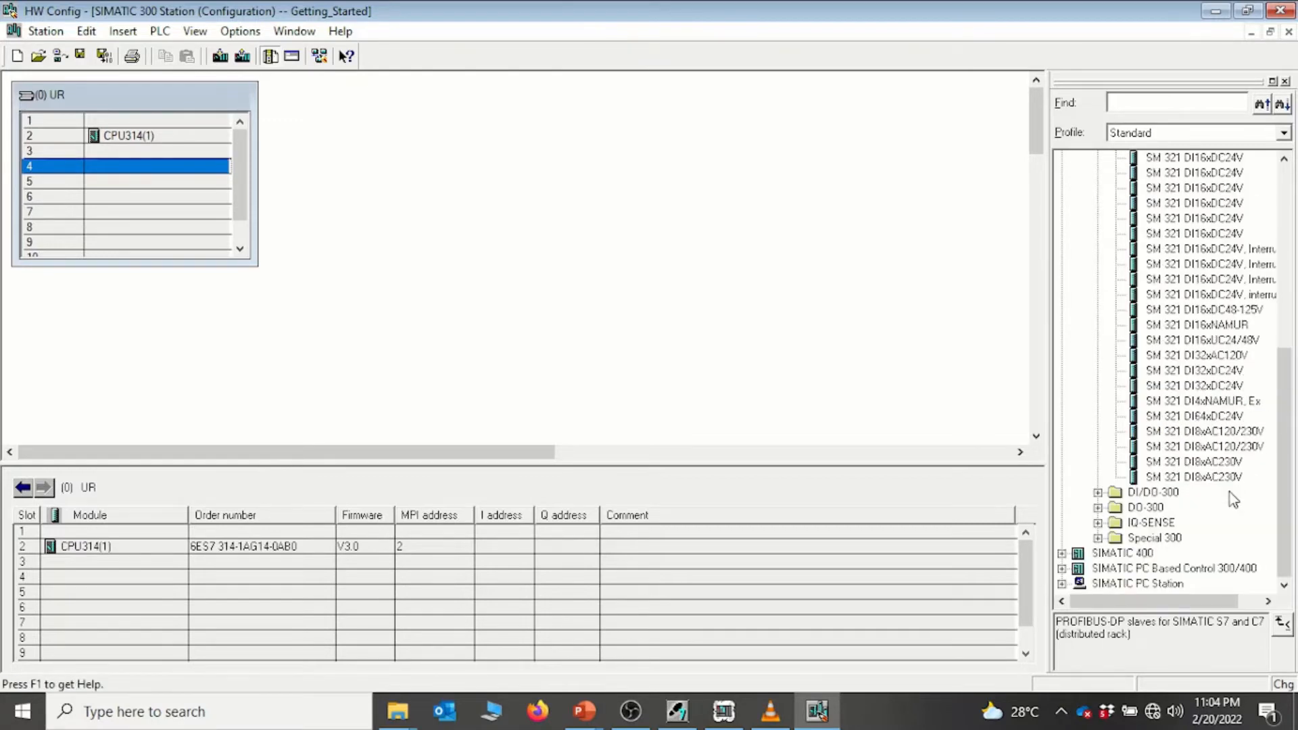
pyautogui.scroll(2, 1233, 499)
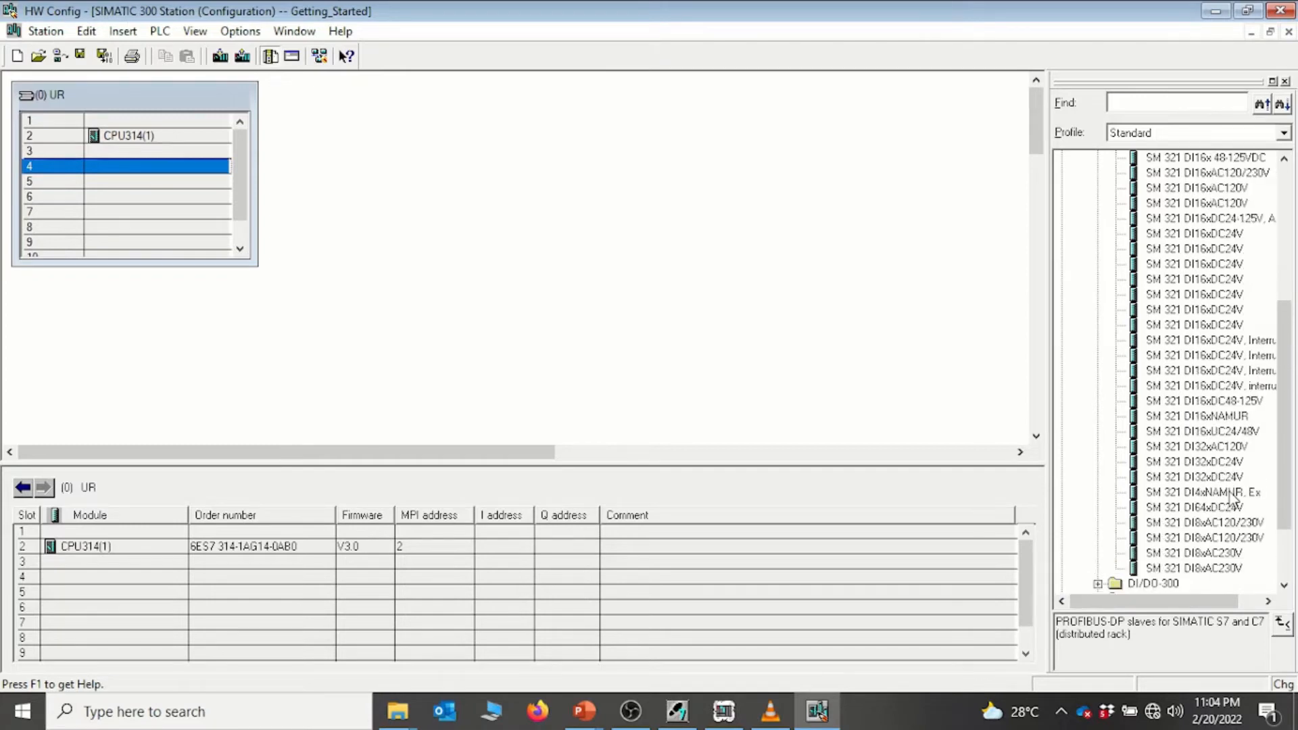
pyautogui.click(1212, 160)
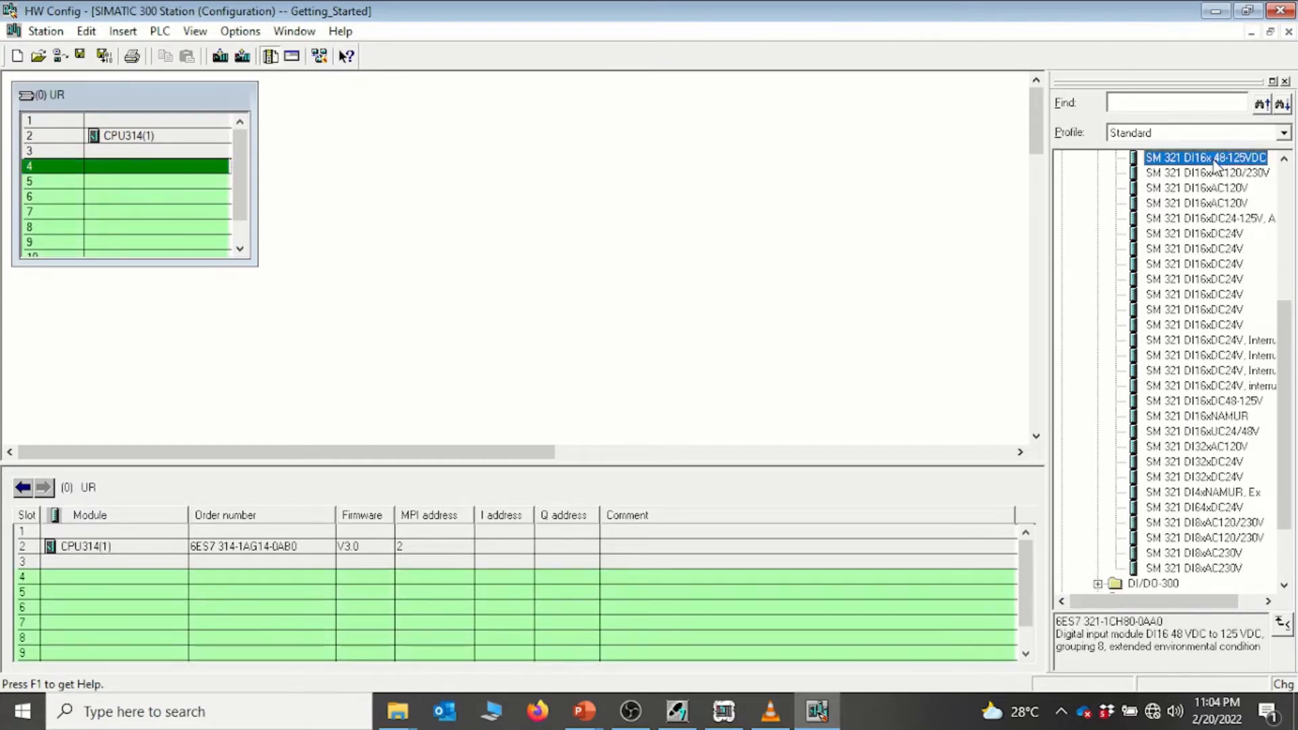
pyautogui.click(1196, 524)
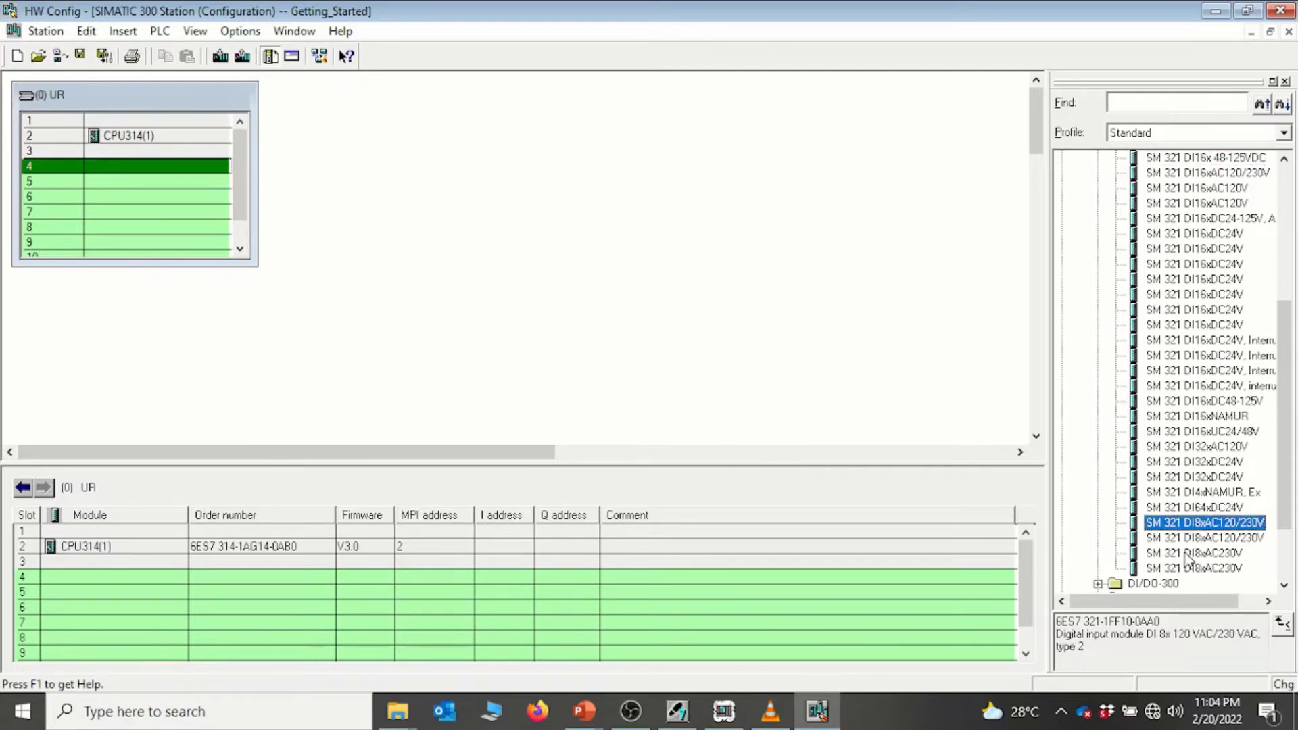
pyautogui.click(1192, 554)
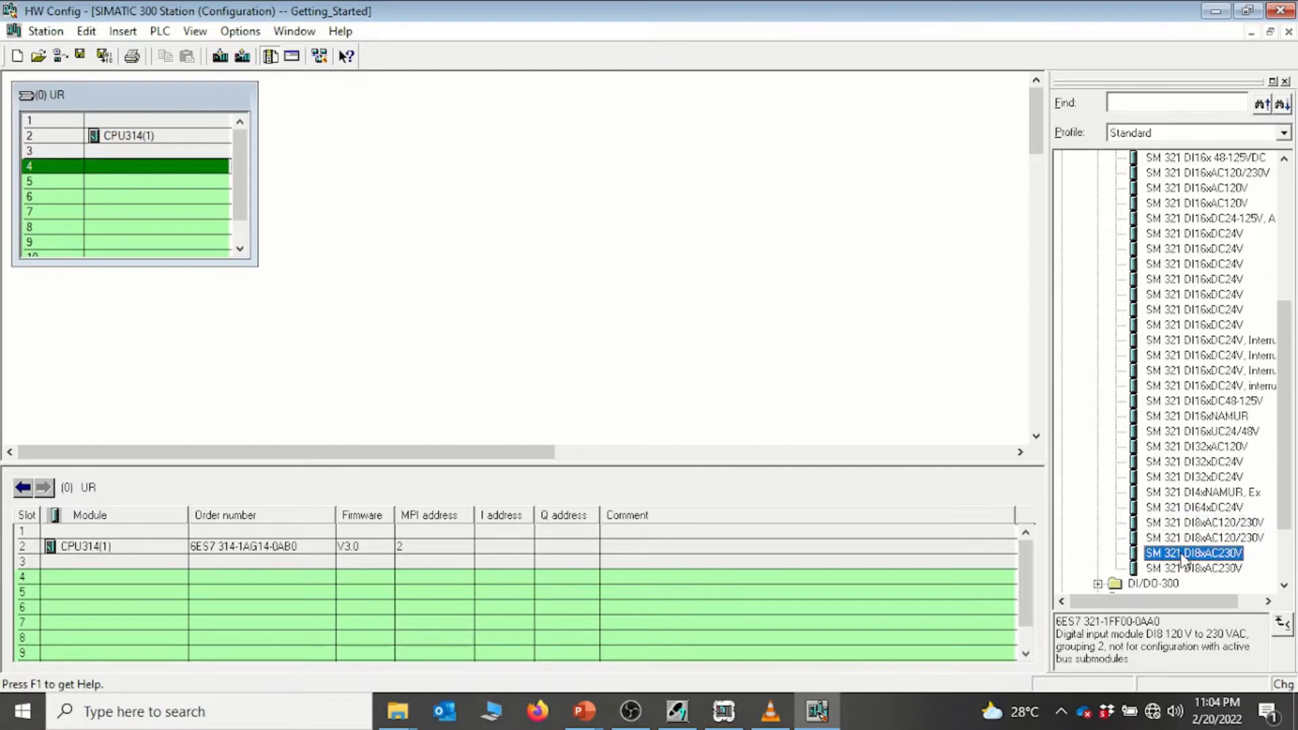
pyautogui.moveTo(1181, 558); pyautogui.dragTo(170, 165)
pyautogui.click(505, 185)
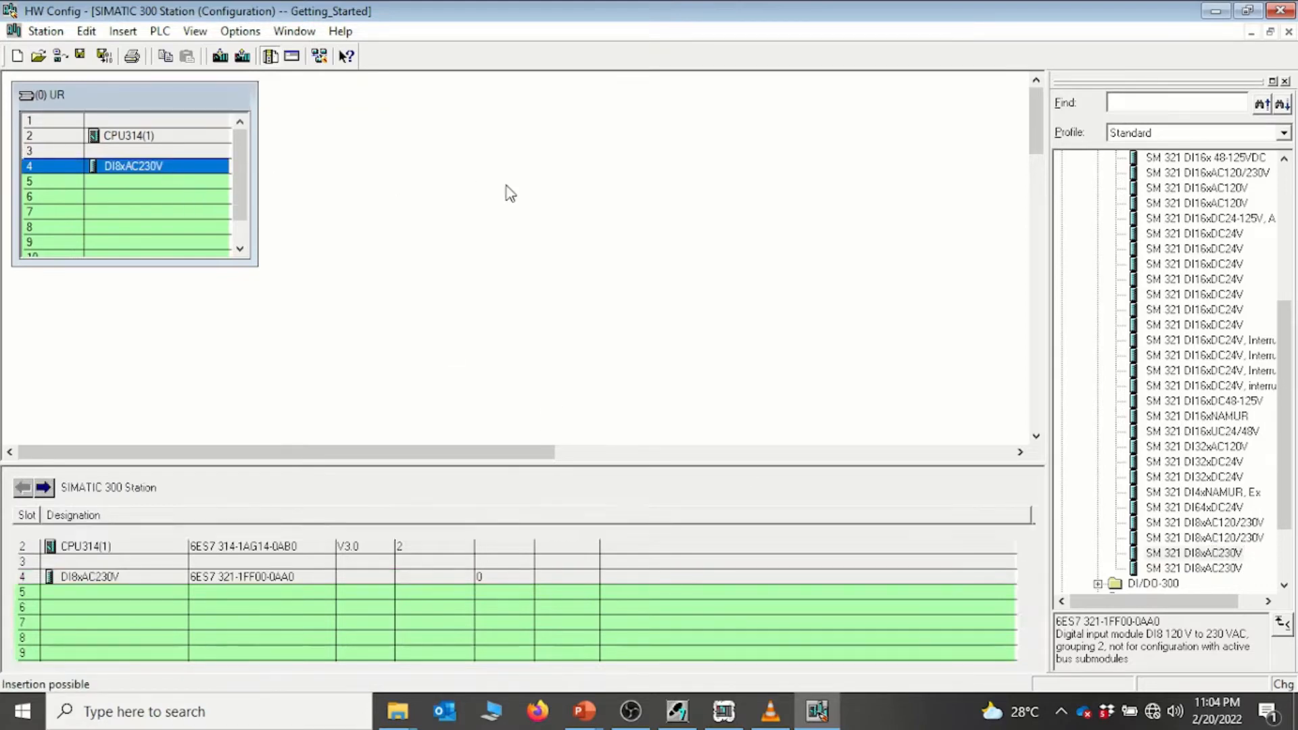
# Step: Check the order number and input address of the digital input module in slot 4
pyautogui.click(161, 169)
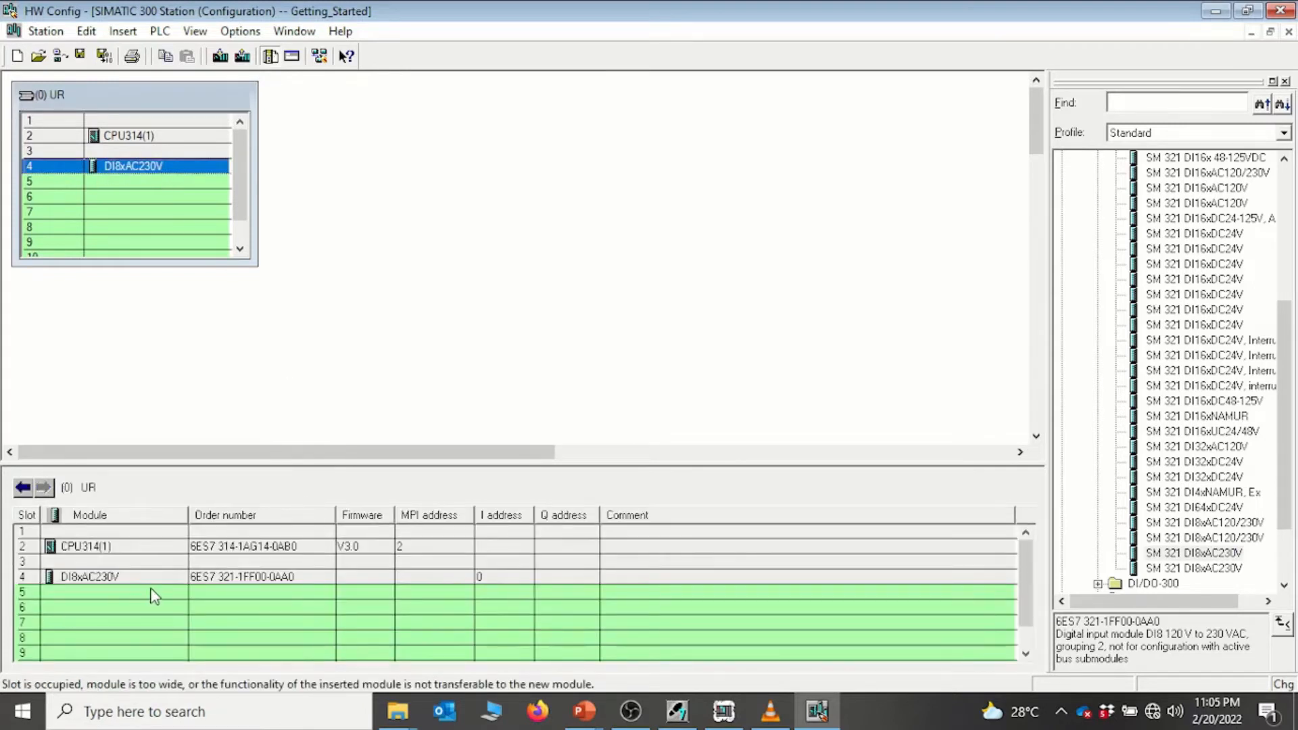
pyautogui.click(265, 578)
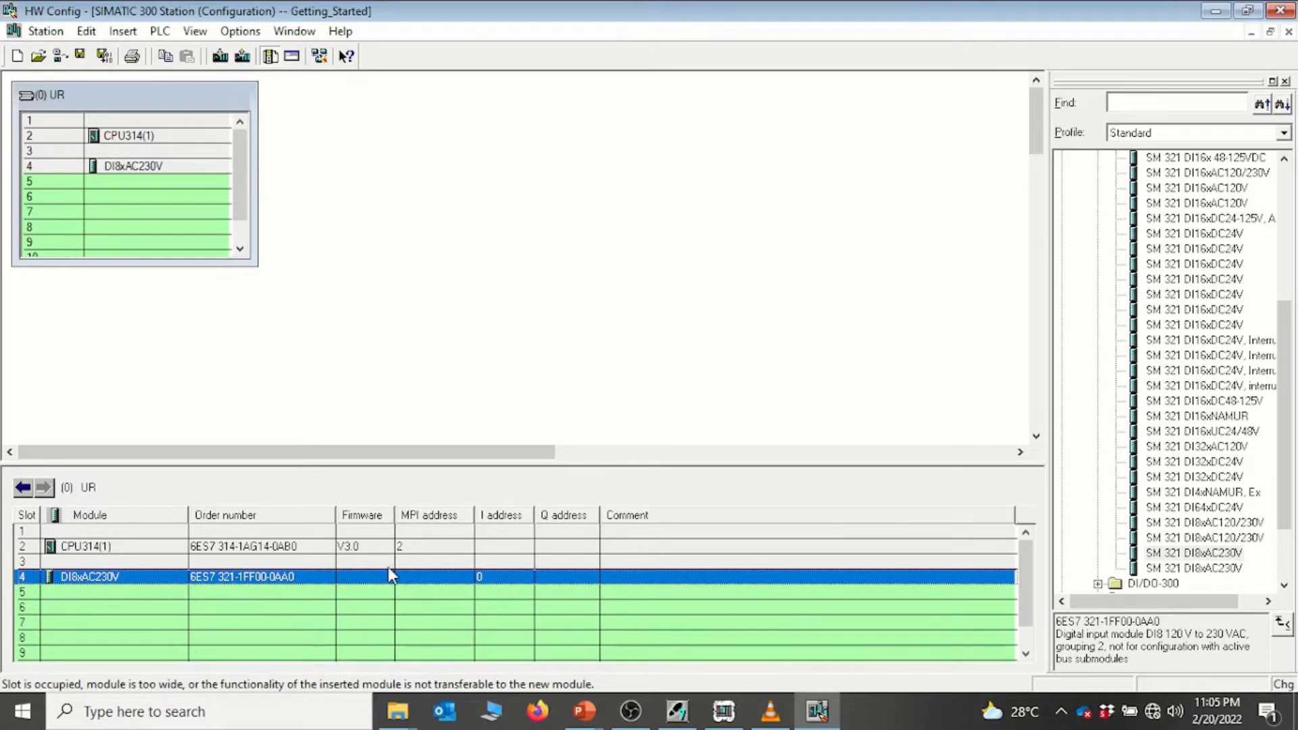
pyautogui.click(512, 592)
pyautogui.click(507, 577)
# Step: Insert the SM 323 DI16/DO16x24V/0.5A module (6ES7 323-1BL00-0AA0) from the SM-300 DI/DO-300 catalog into slot 5 of the rack
pyautogui.click(156, 181)
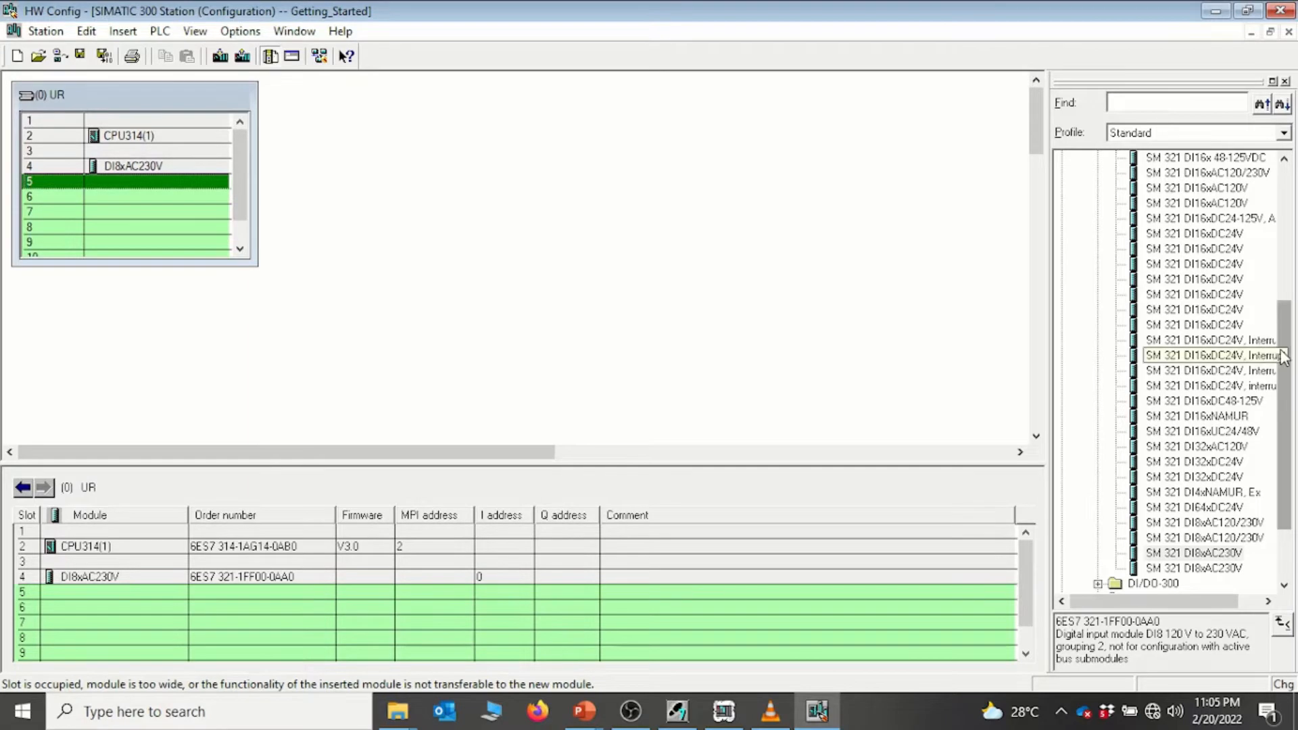
pyautogui.moveTo(1287, 322); pyautogui.dragTo(1288, 247)
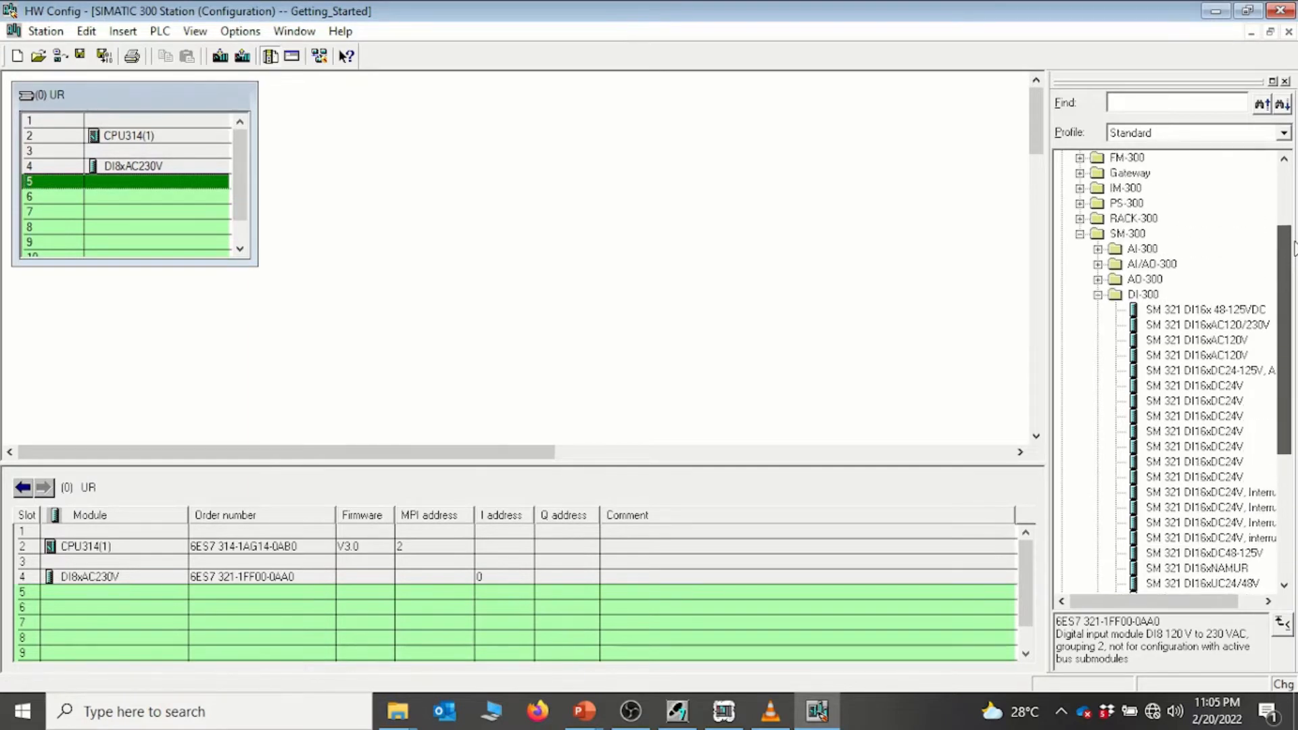
pyautogui.click(1099, 294)
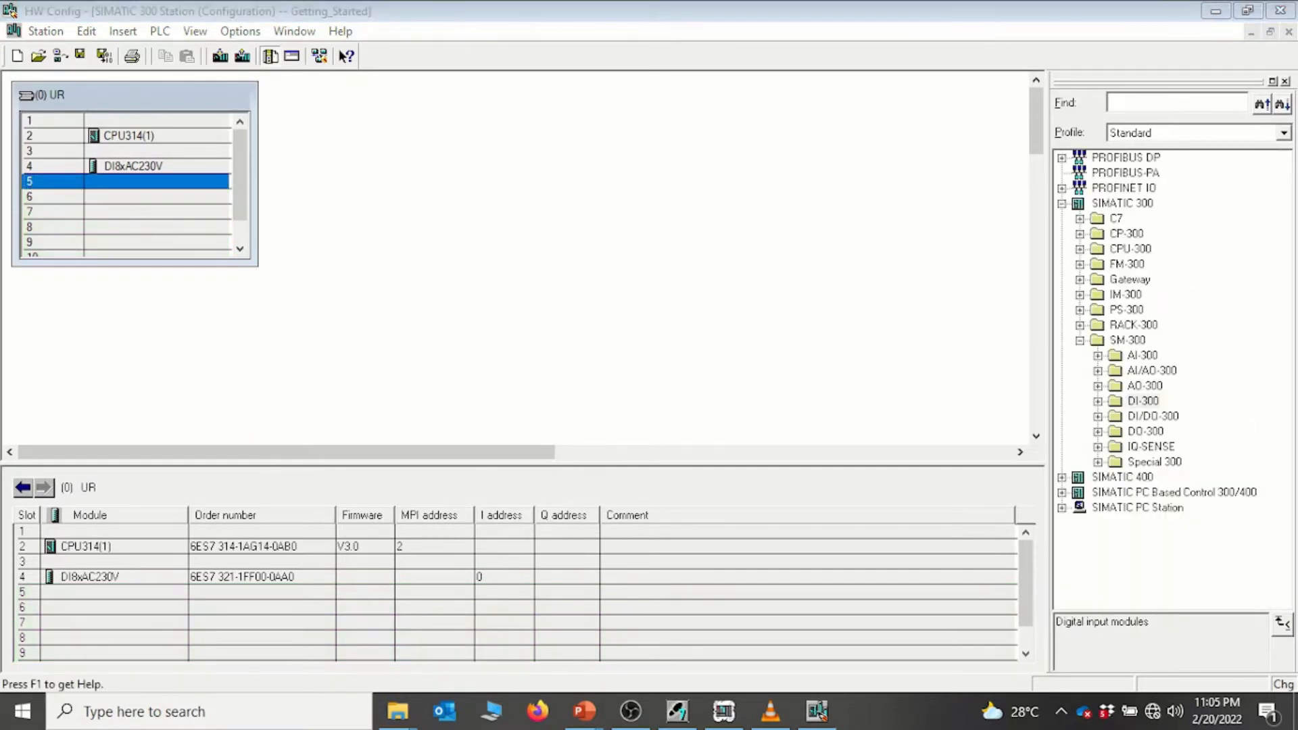
pyautogui.hotkey('alt', 'Tab')
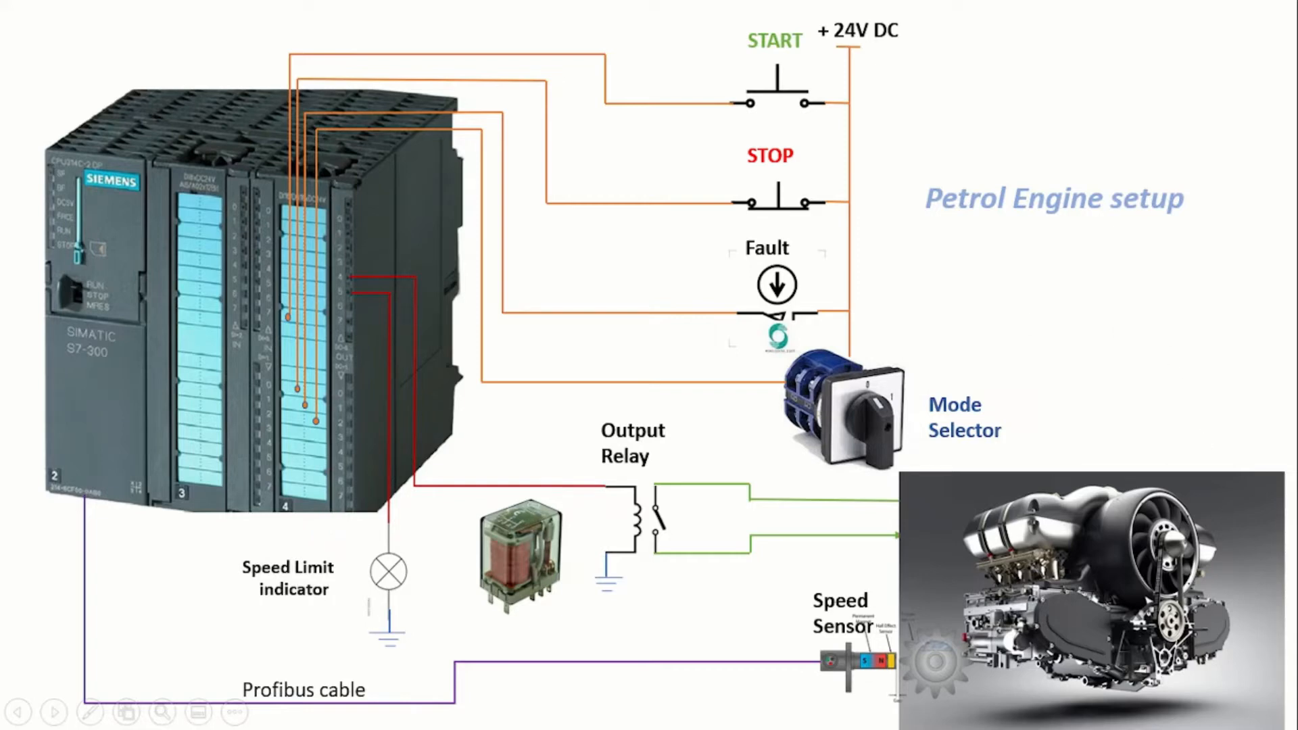
pyautogui.hotkey('alt', 'Tab')
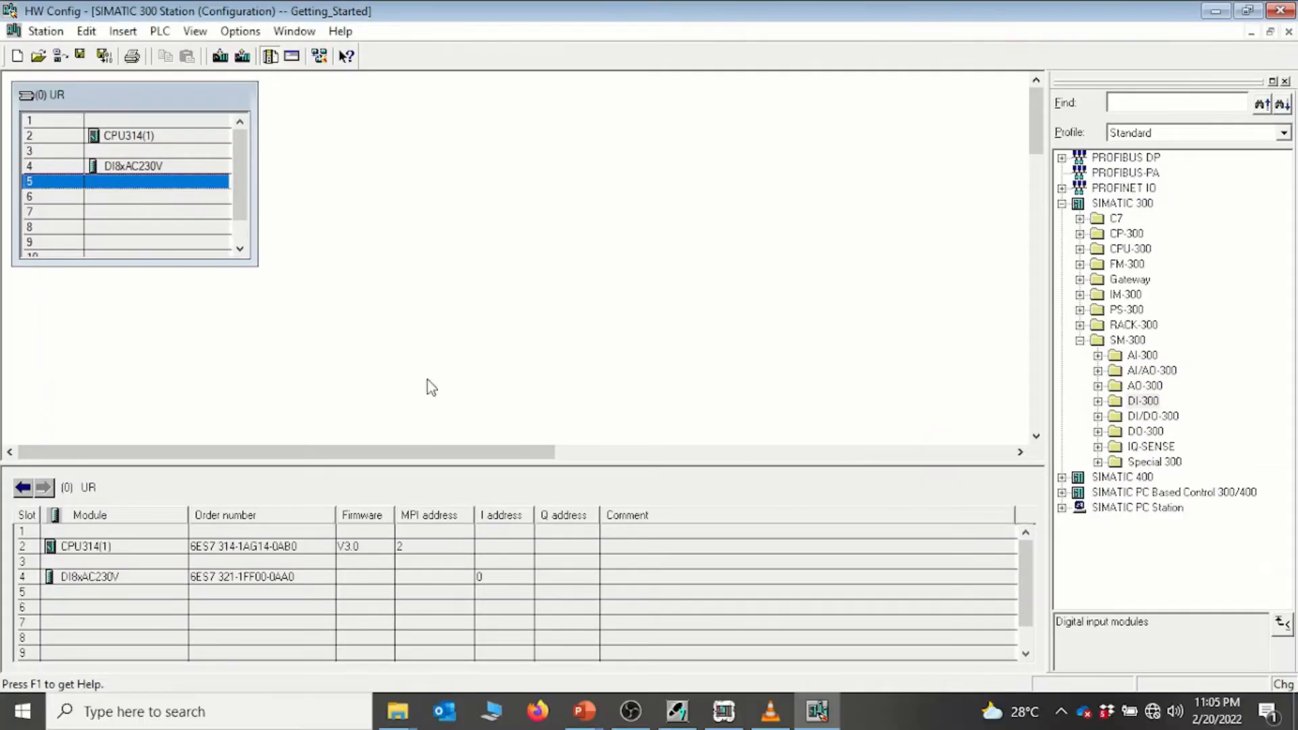
pyautogui.click(1080, 340)
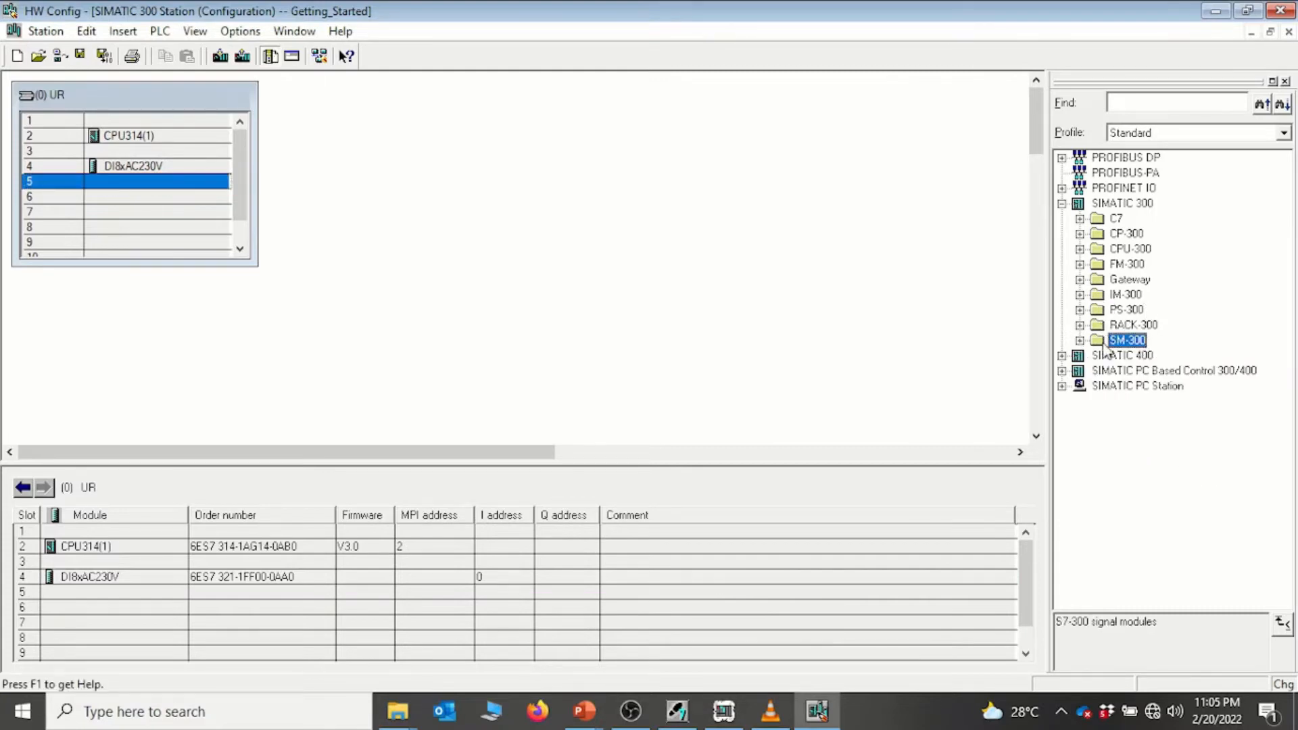
pyautogui.click(1079, 340)
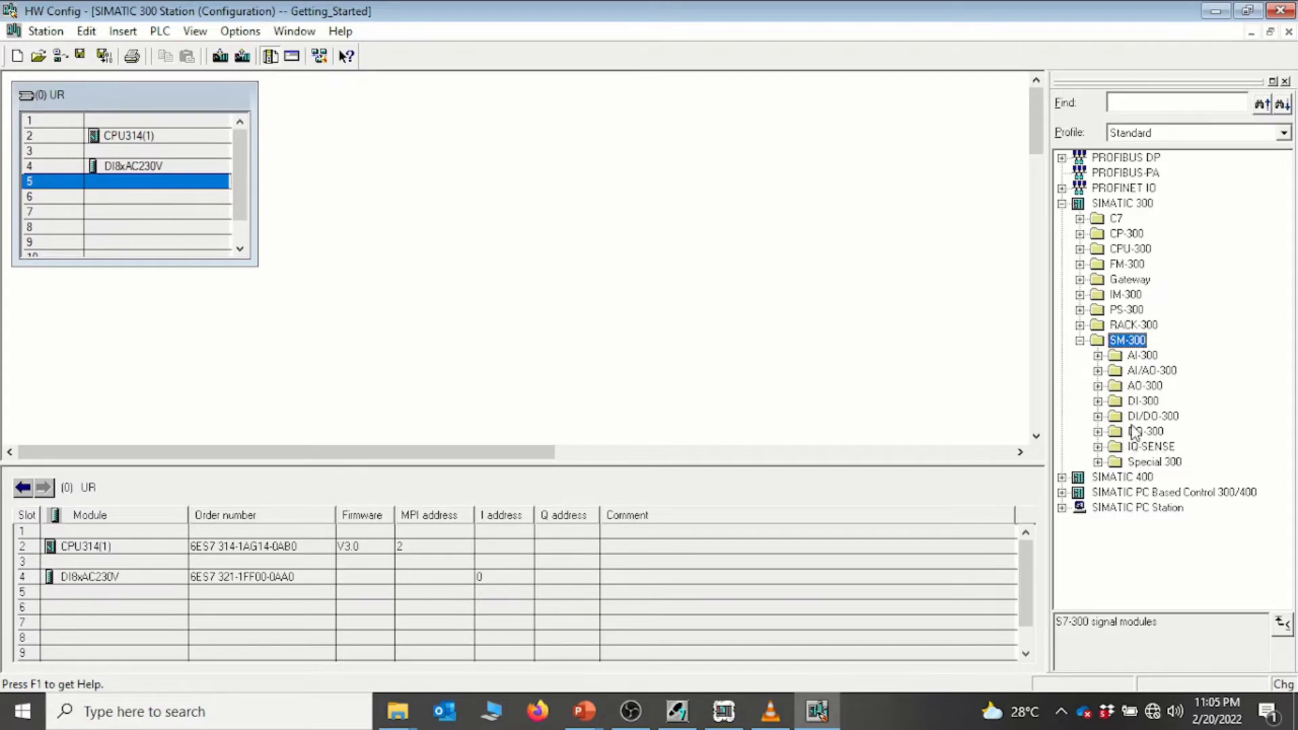
pyautogui.click(1098, 417)
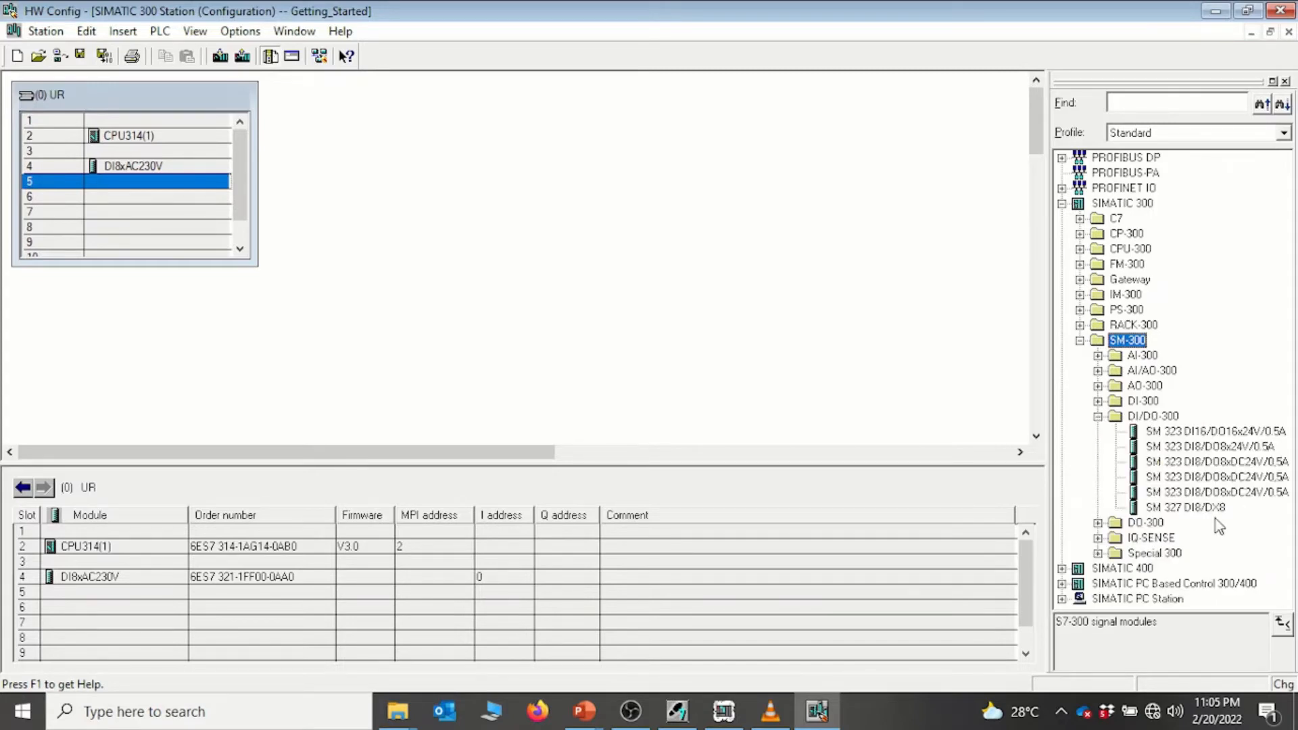
pyautogui.click(1208, 433)
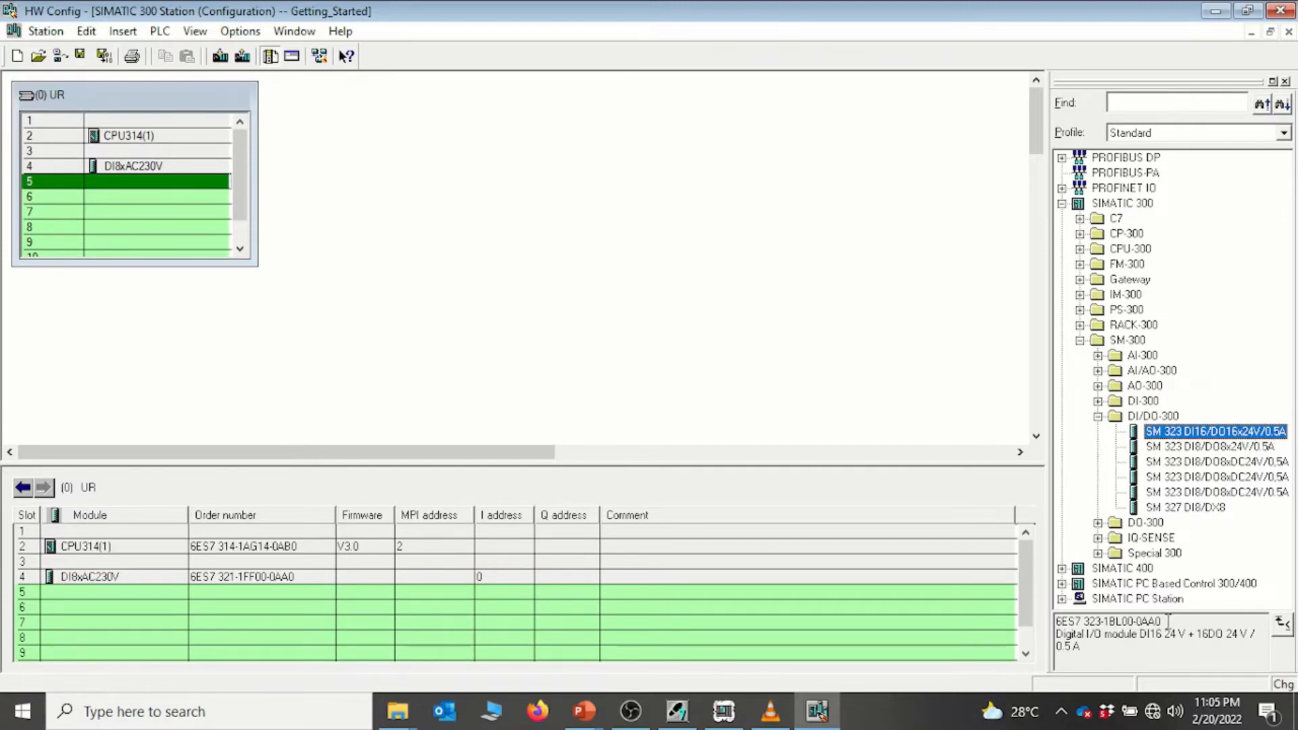
pyautogui.moveTo(1167, 620); pyautogui.dragTo(1052, 622)
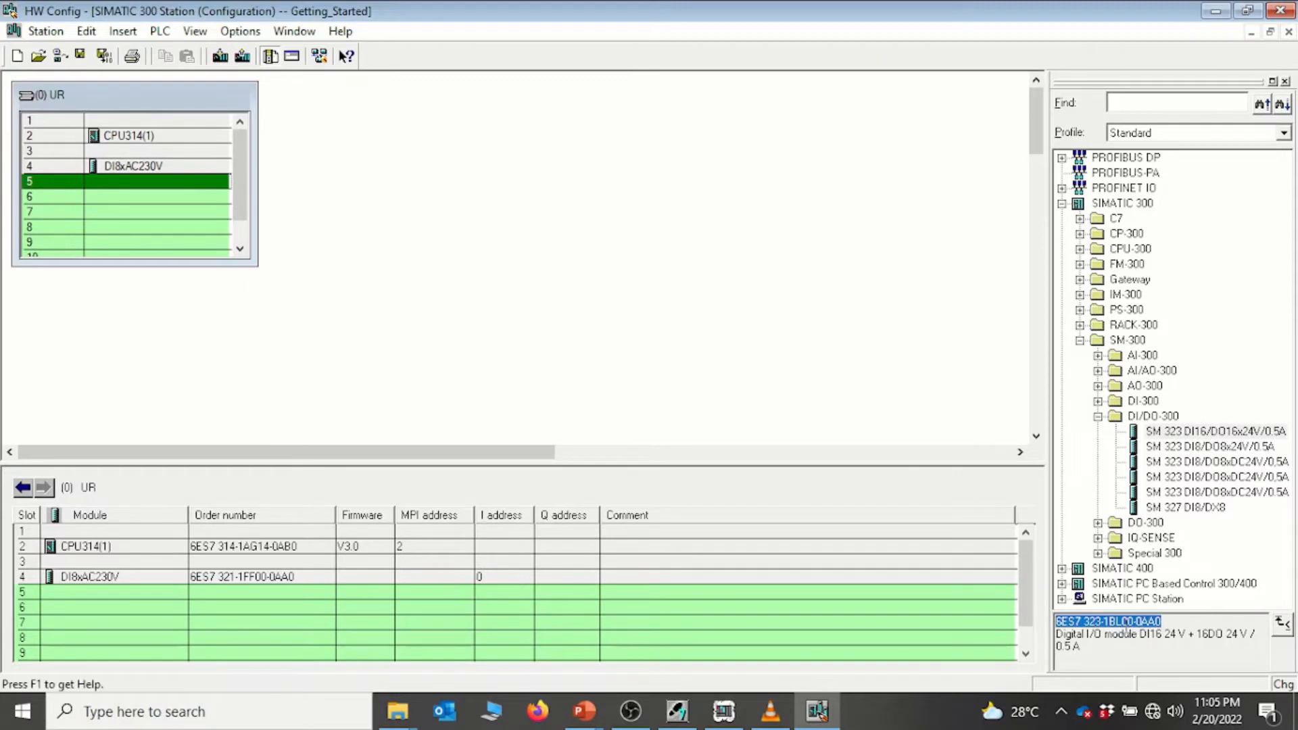
pyautogui.doubleClick(1221, 433)
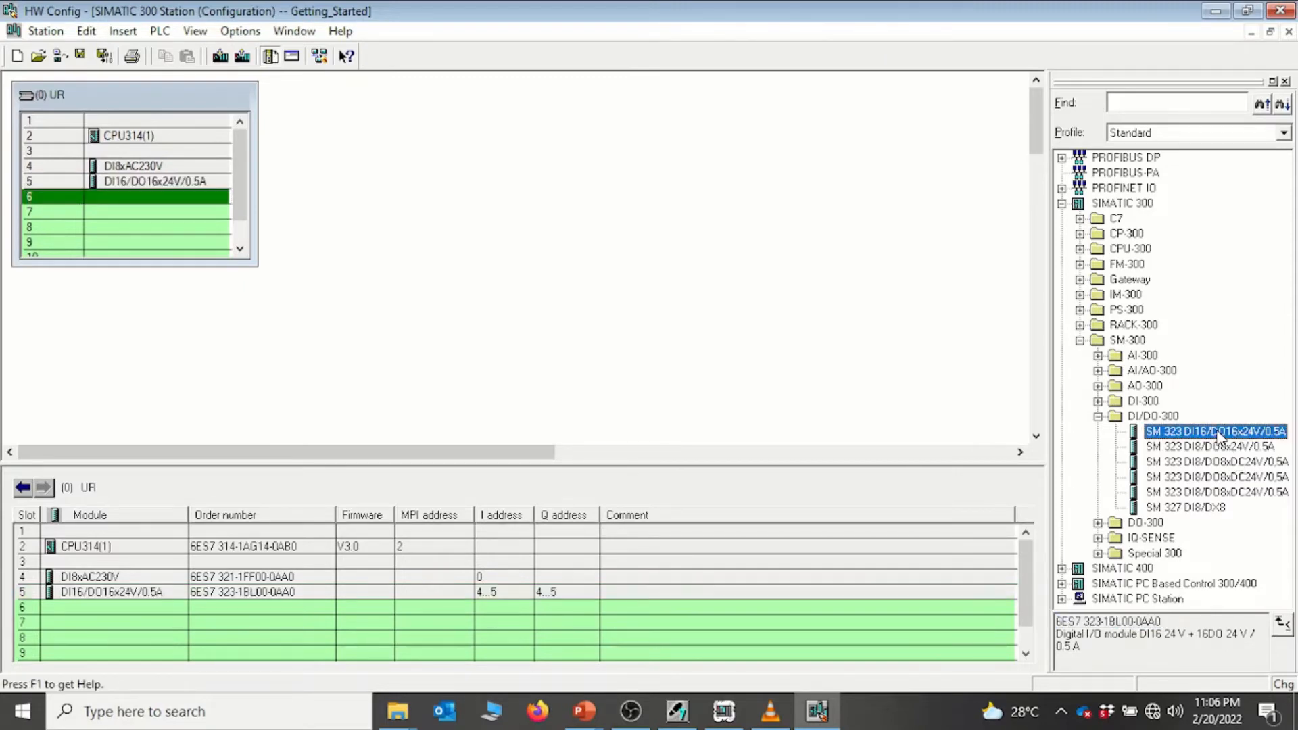
# Step: Check the input and output addresses of the DI16/DO16 module in slot 5
pyautogui.click(137, 183)
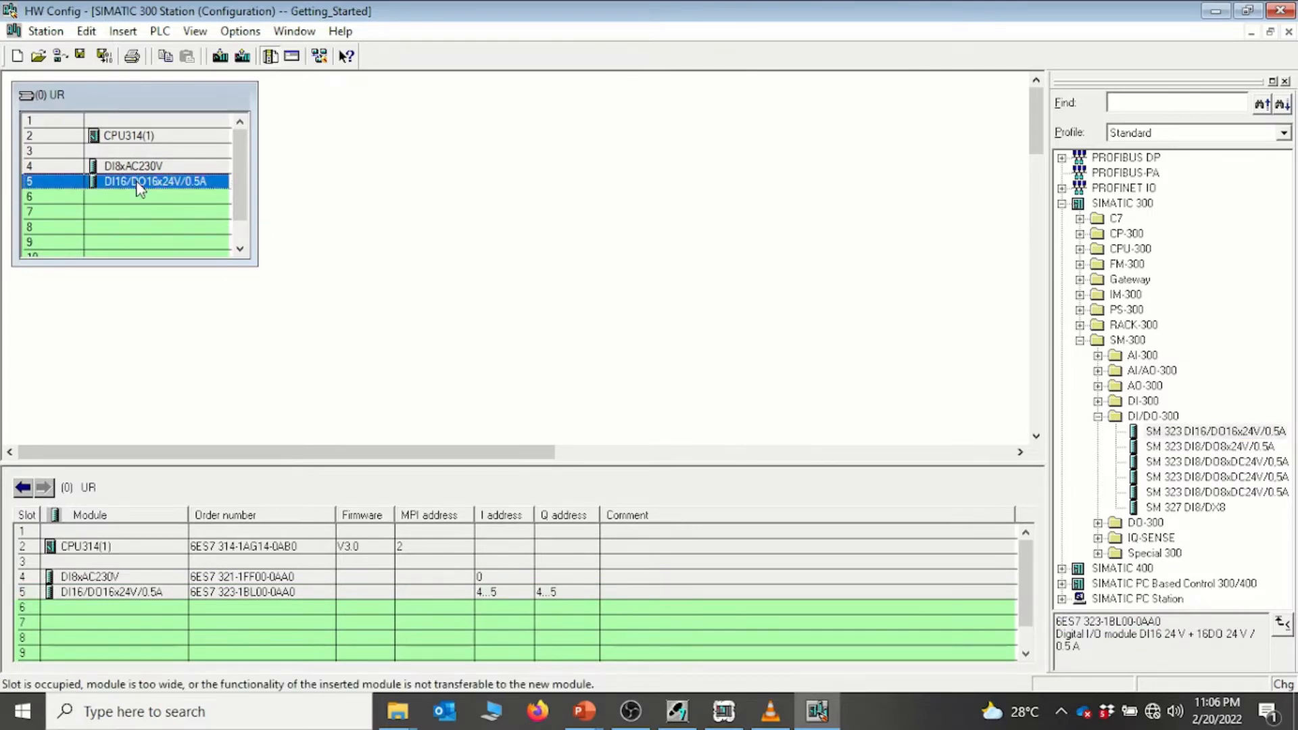
pyautogui.click(512, 593)
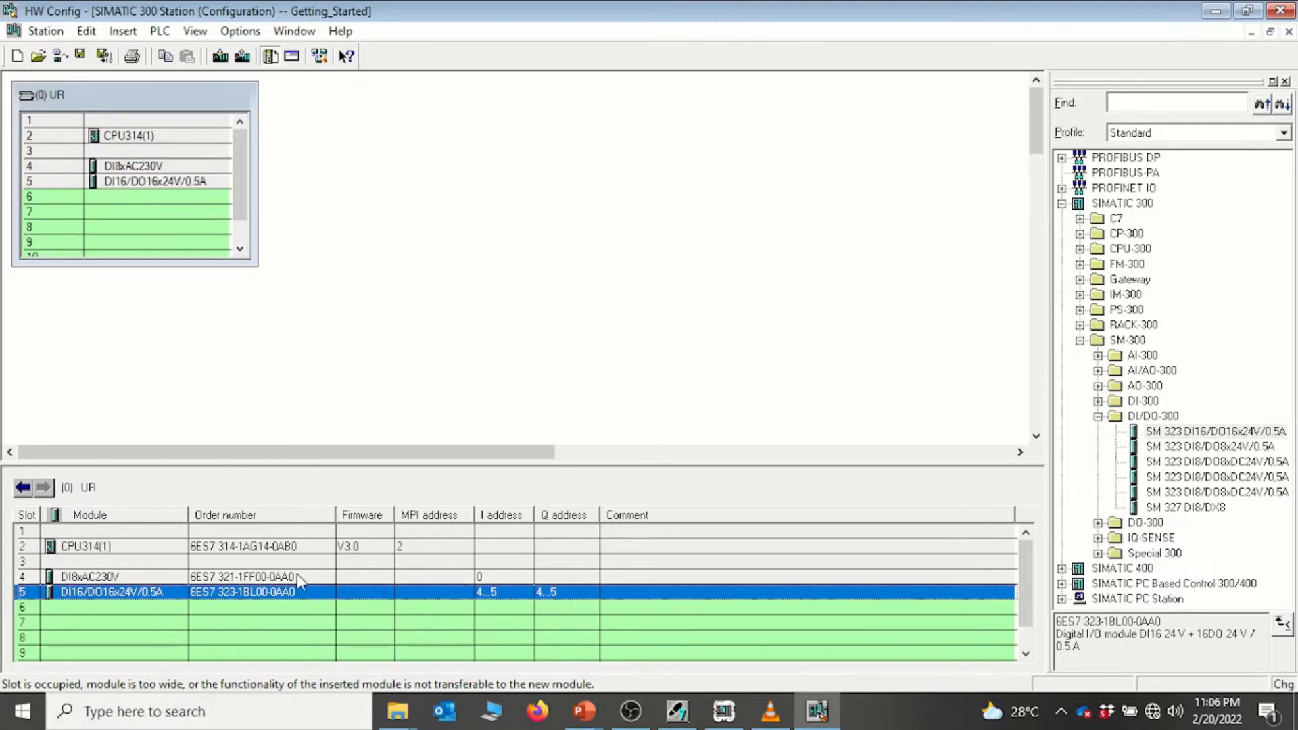
pyautogui.click(459, 227)
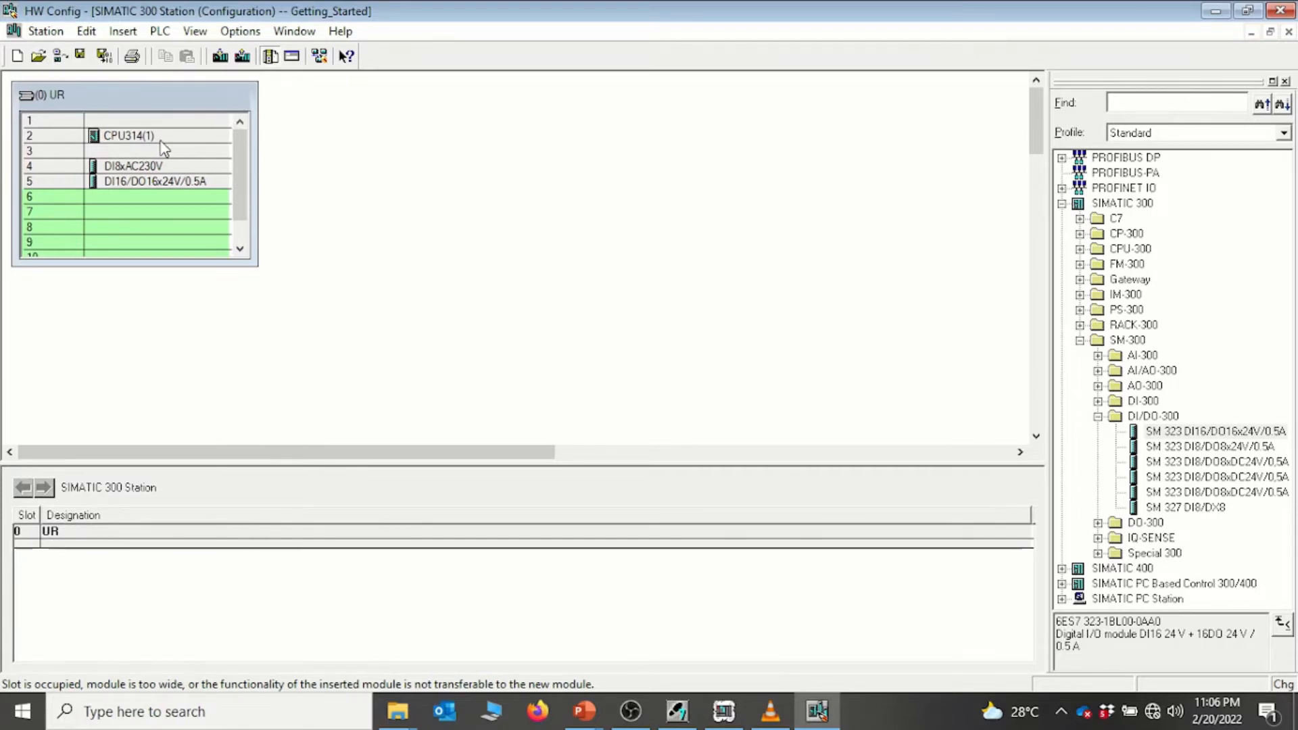
# Step: Save and compile the hardware configuration, and check the state of the simulated CPU in S7-PLCSIM
pyautogui.click(105, 57)
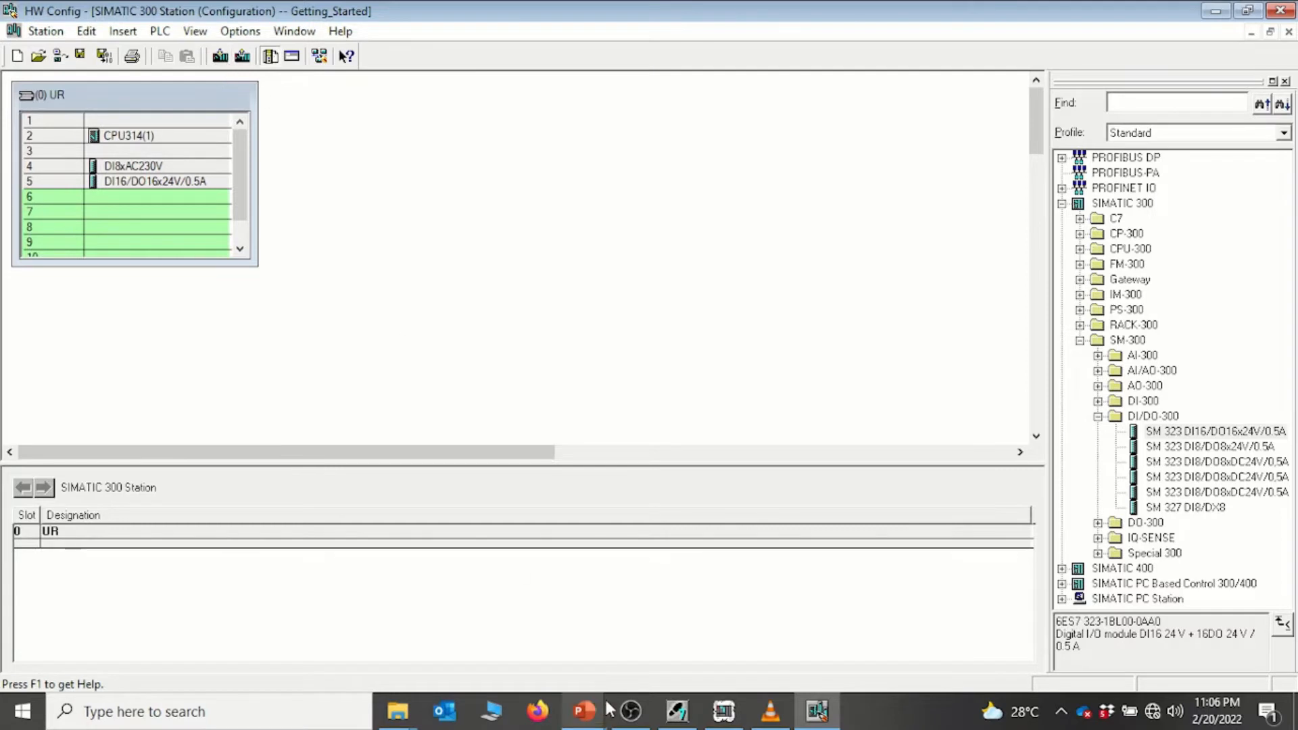
pyautogui.click(724, 711)
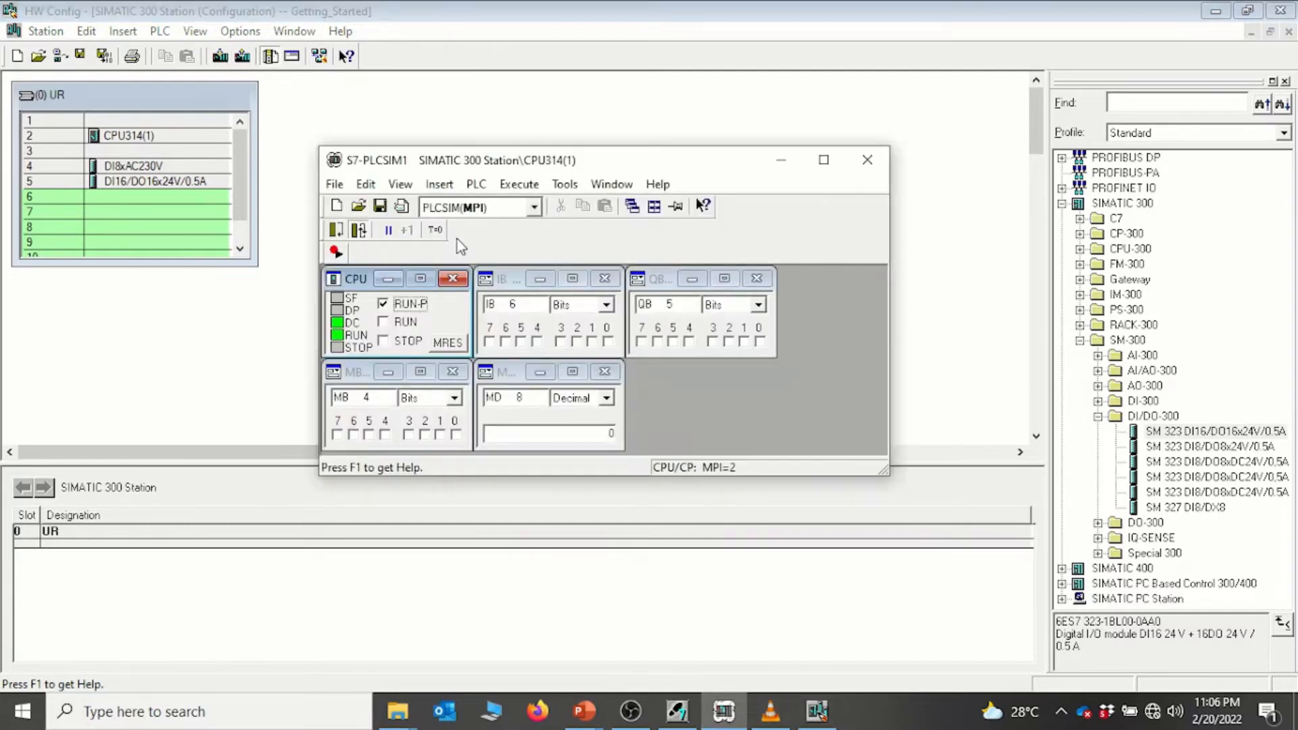
pyautogui.click(551, 112)
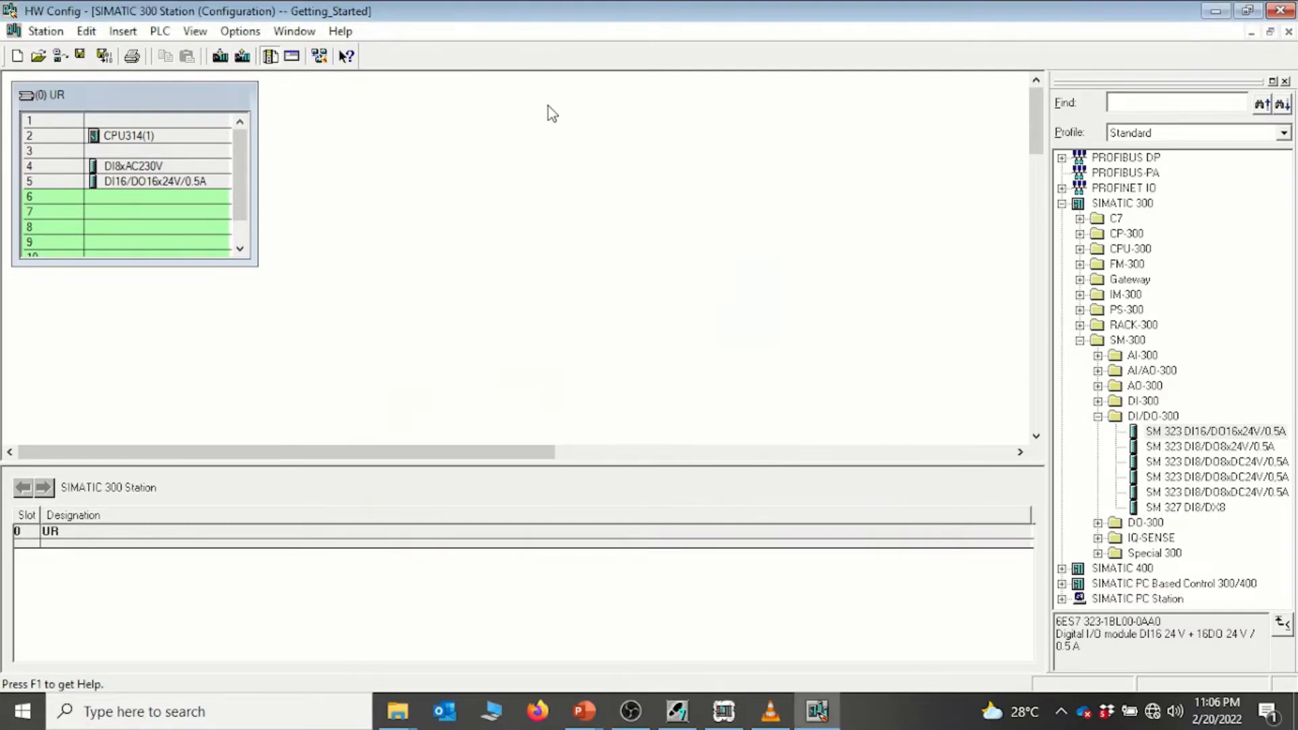
# Step: Download the hardware configuration to CPU314(1), stopping the module for loading and restarting it when the download finishes
pyautogui.click(220, 55)
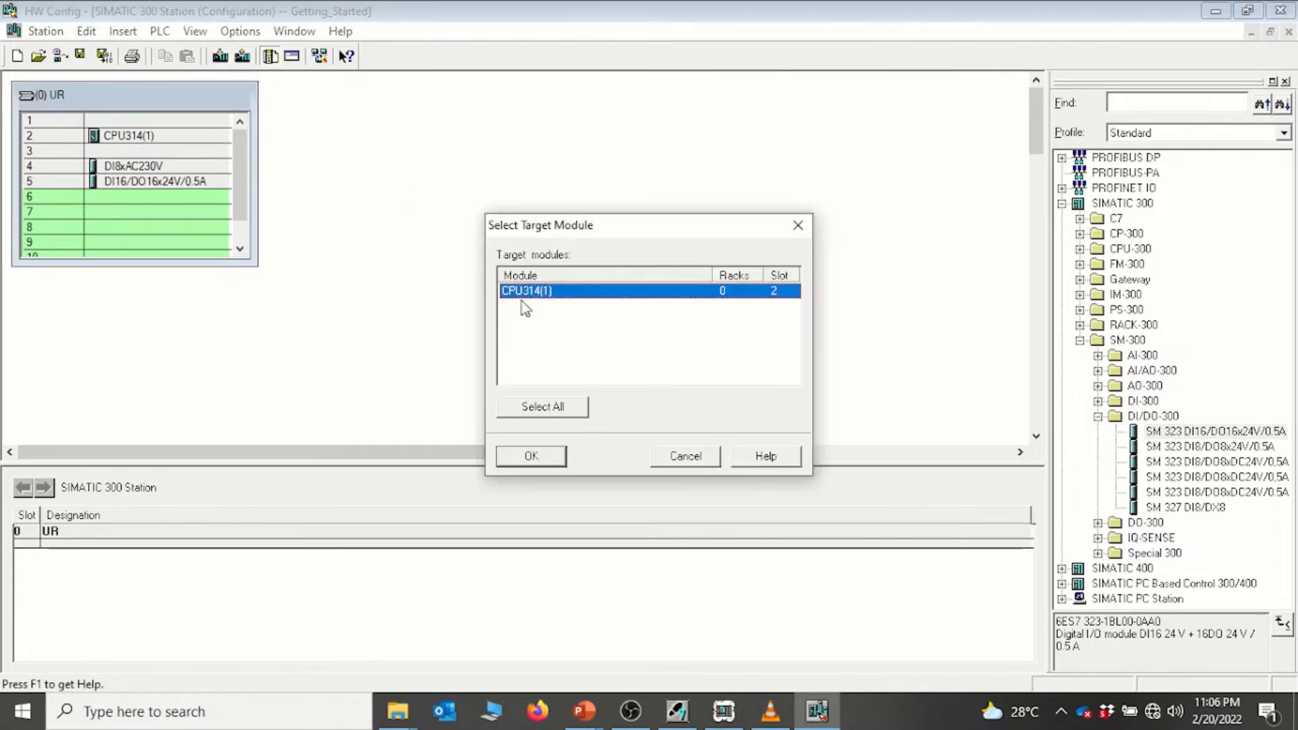
pyautogui.click(531, 455)
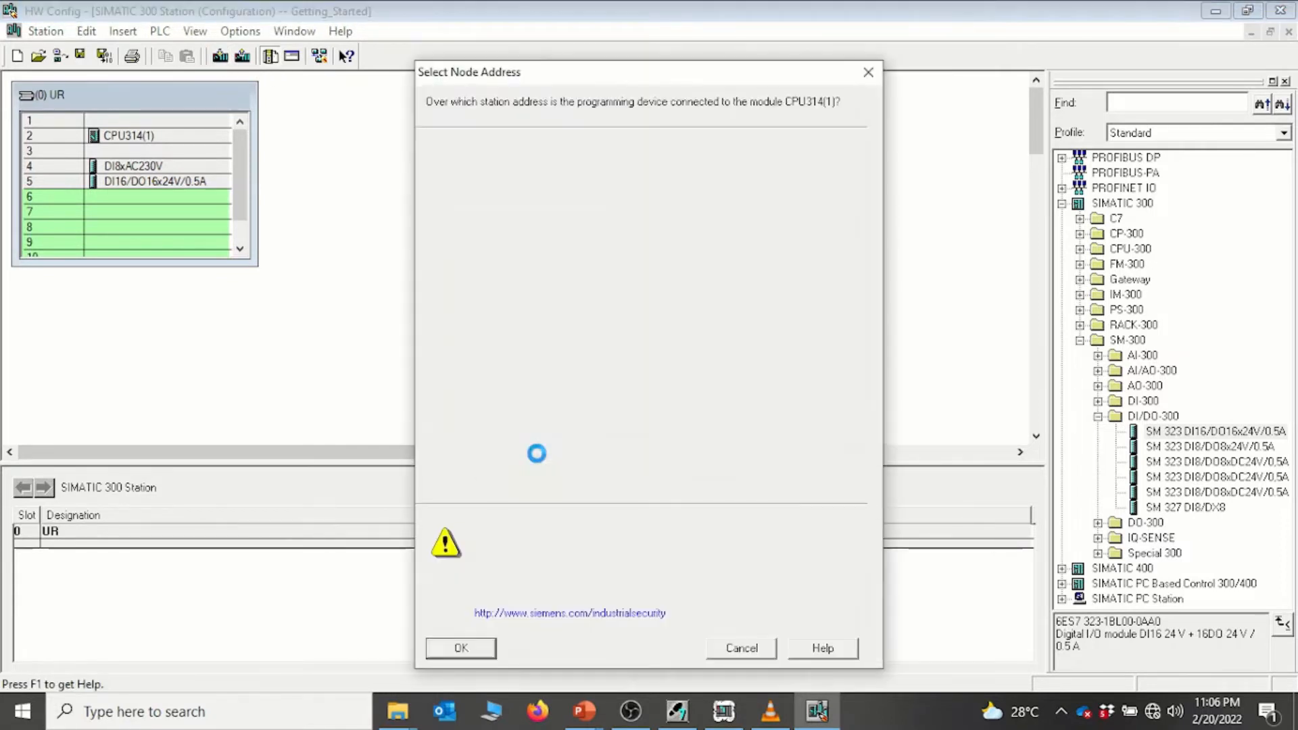
pyautogui.click(461, 651)
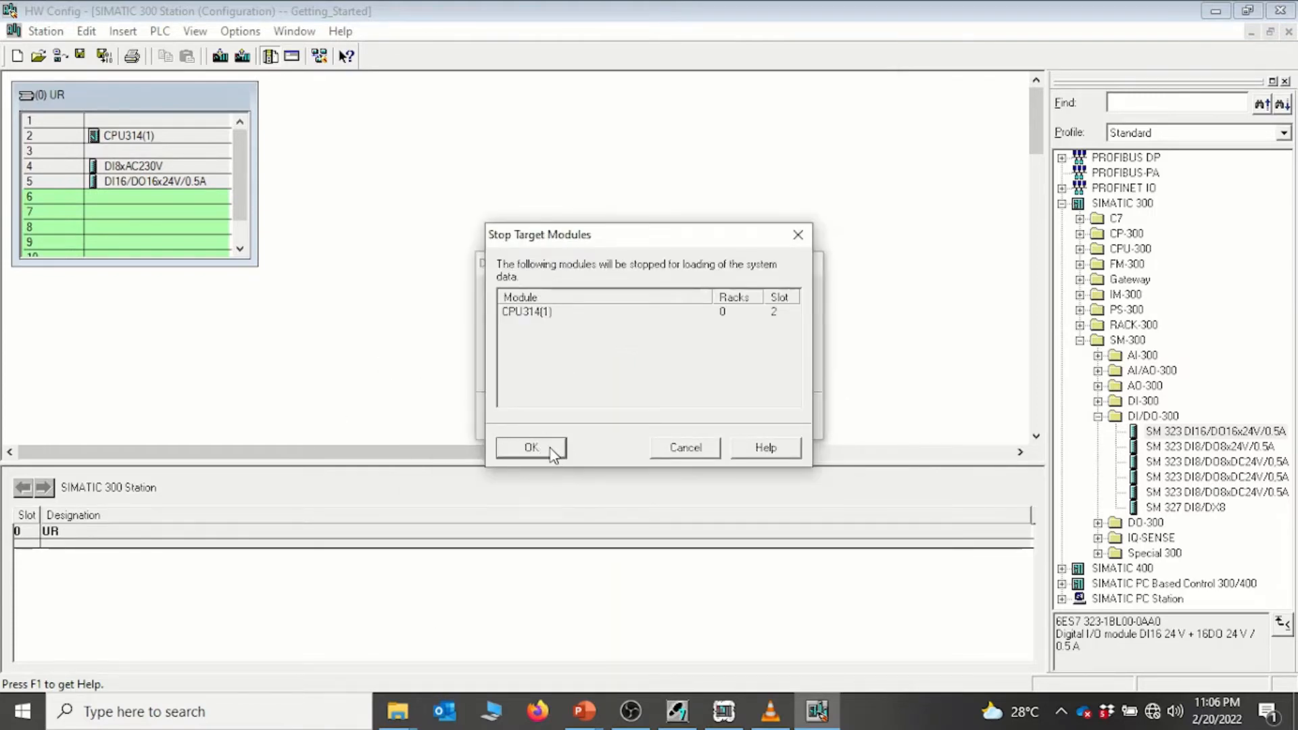
pyautogui.click(550, 448)
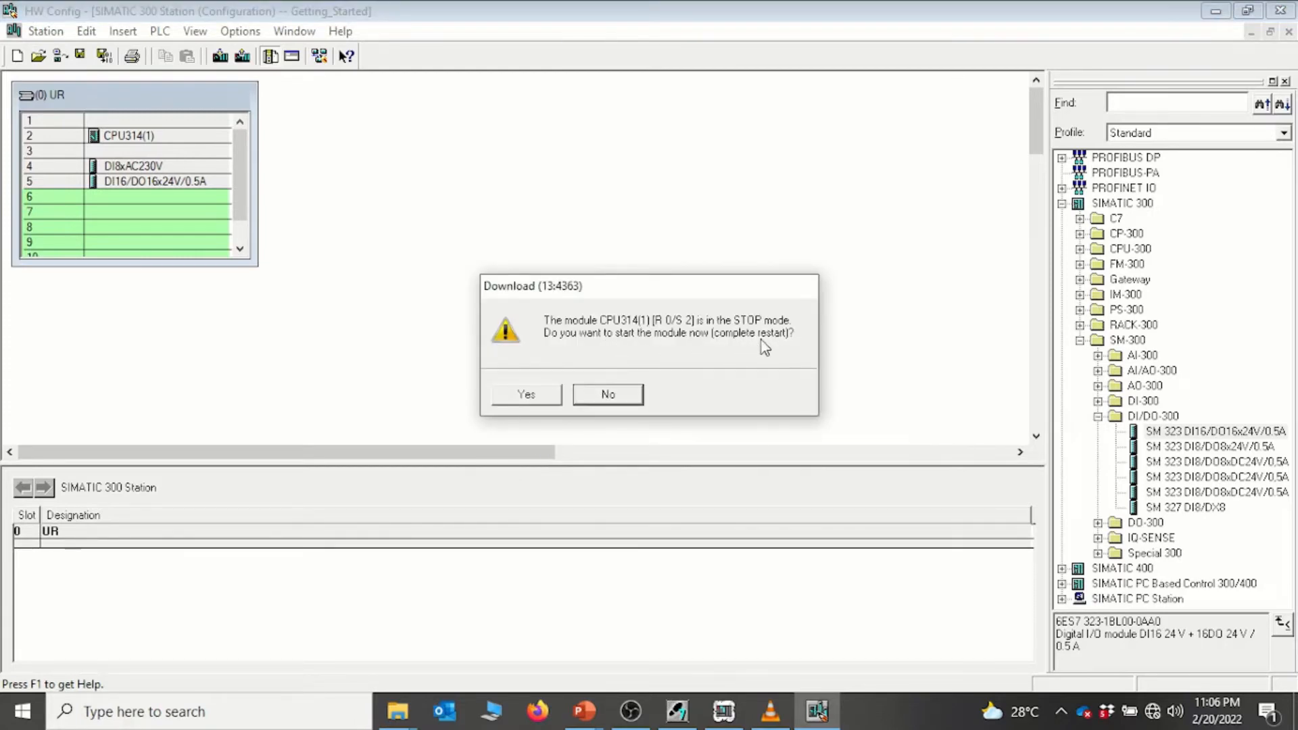
pyautogui.click(528, 397)
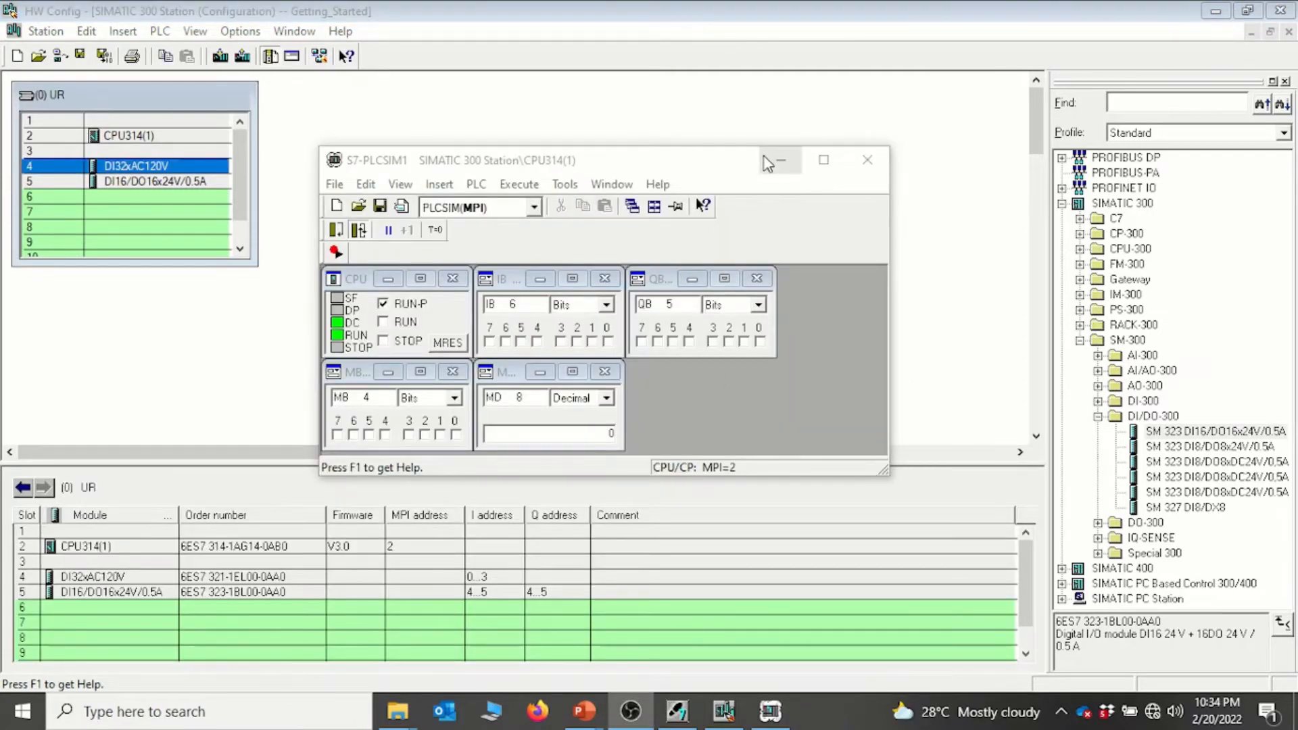
# Step: Minimize the S7-PLCSIM window and close HW Config to return to SIMATIC Manager
pyautogui.click(781, 162)
pyautogui.click(531, 299)
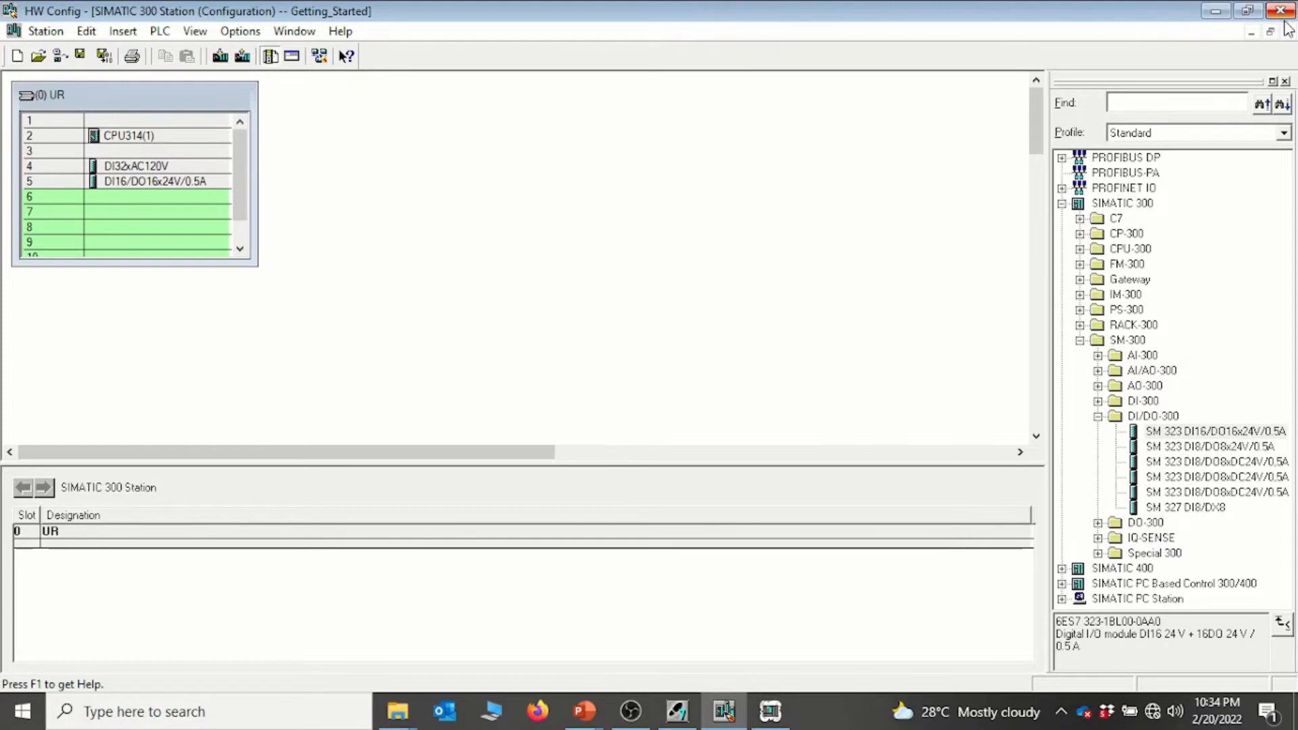
pyautogui.click(1280, 11)
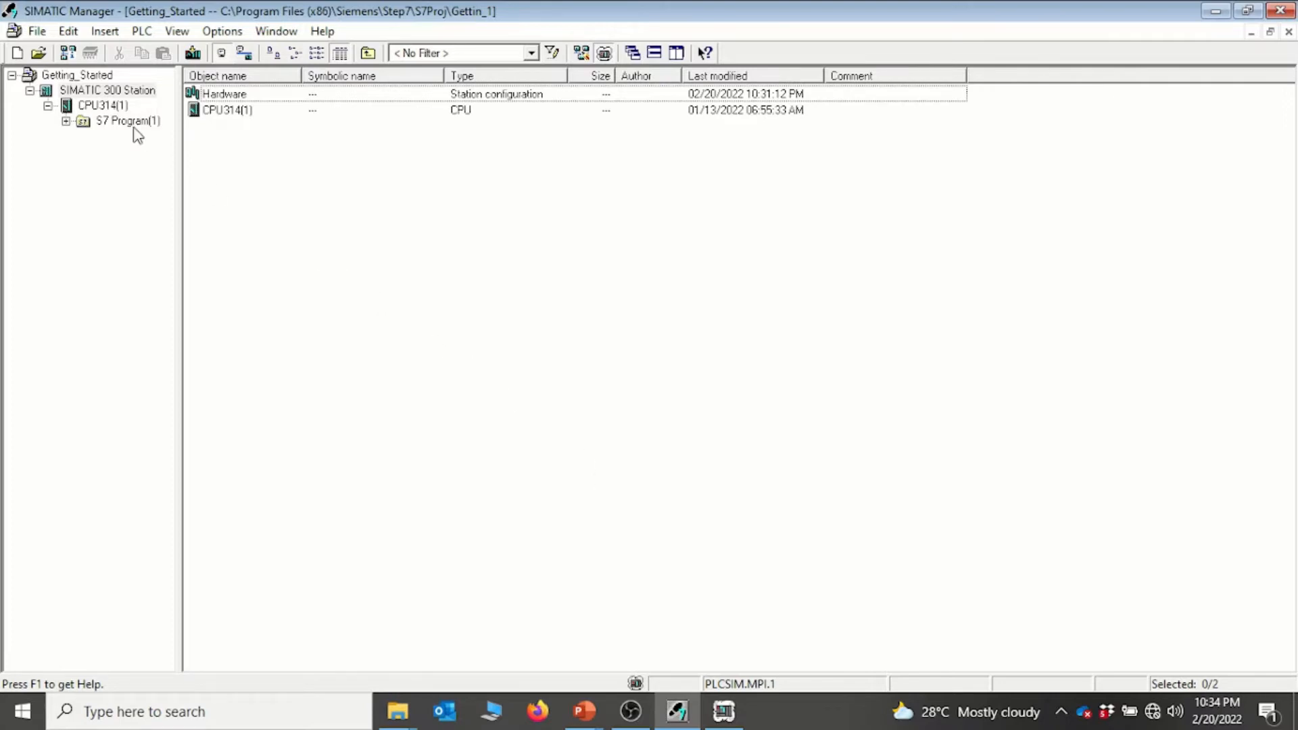
# Step: Create a new project named s7_300_test in the default storage location
pyautogui.click(36, 32)
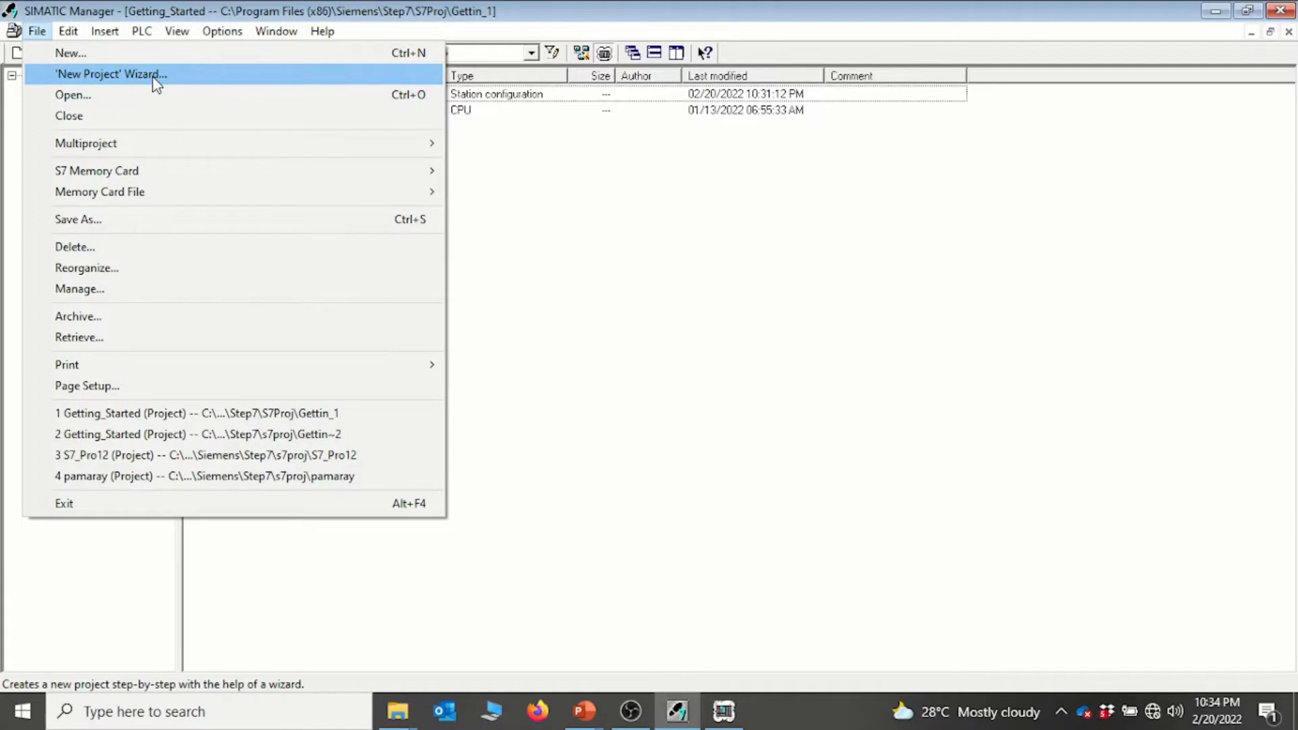
pyautogui.click(70, 56)
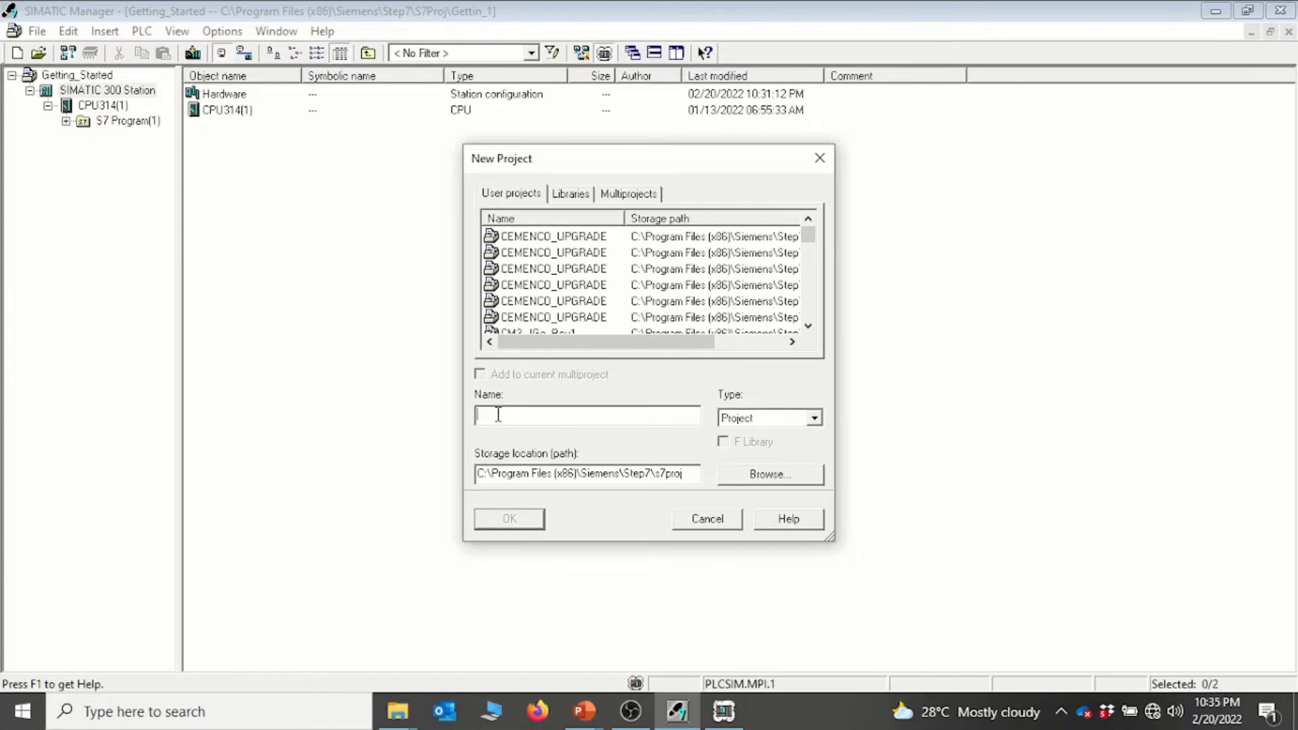
pyautogui.write('s7_400_')
pyautogui.press('BackSpace')
pyautogui.press('BackSpace')
pyautogui.click(531, 520)
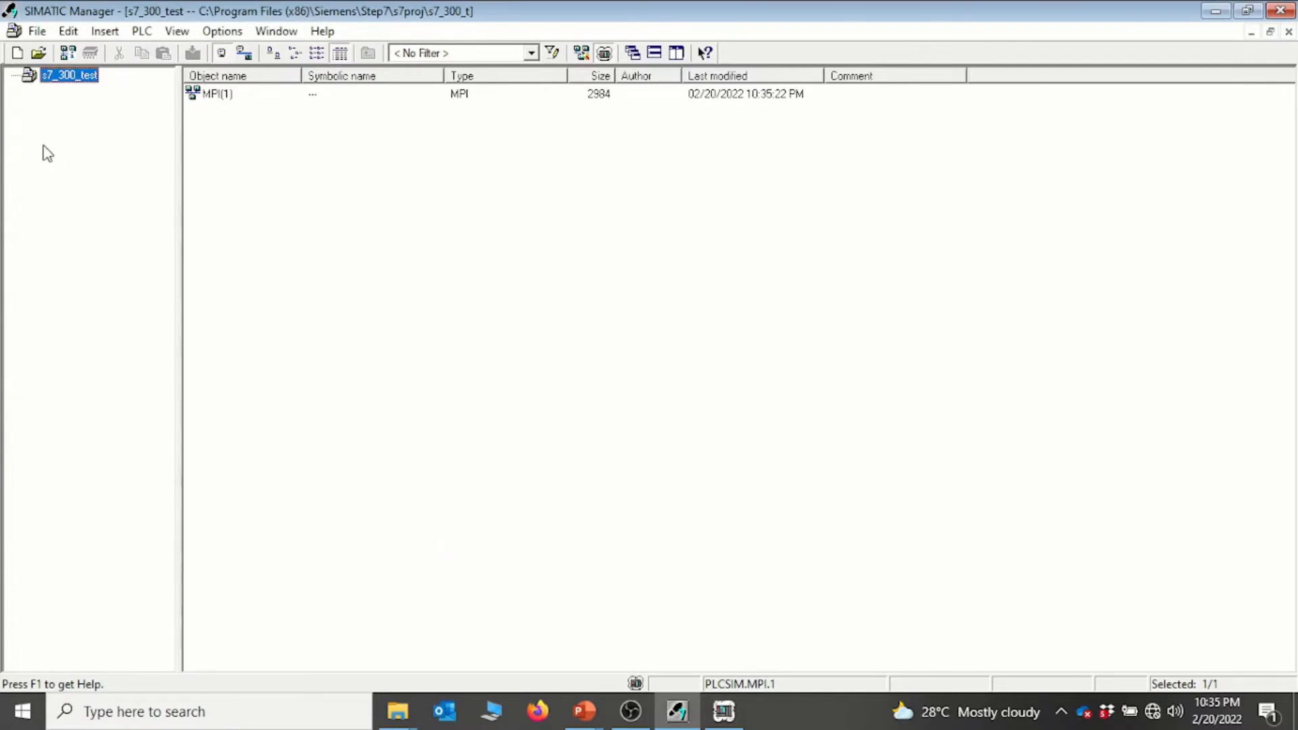
# Step: Insert a SIMATIC 300 Station into the s7_300_test project
pyautogui.click(336, 221)
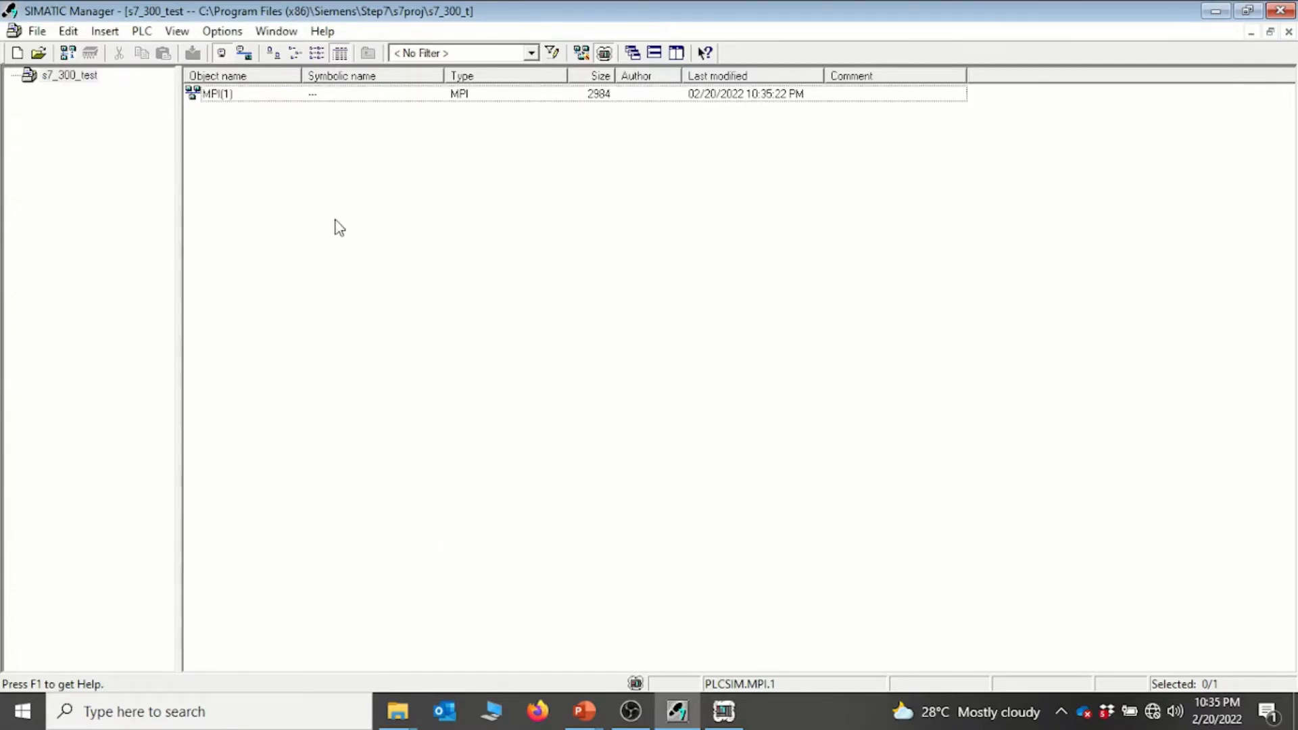
pyautogui.click(74, 75)
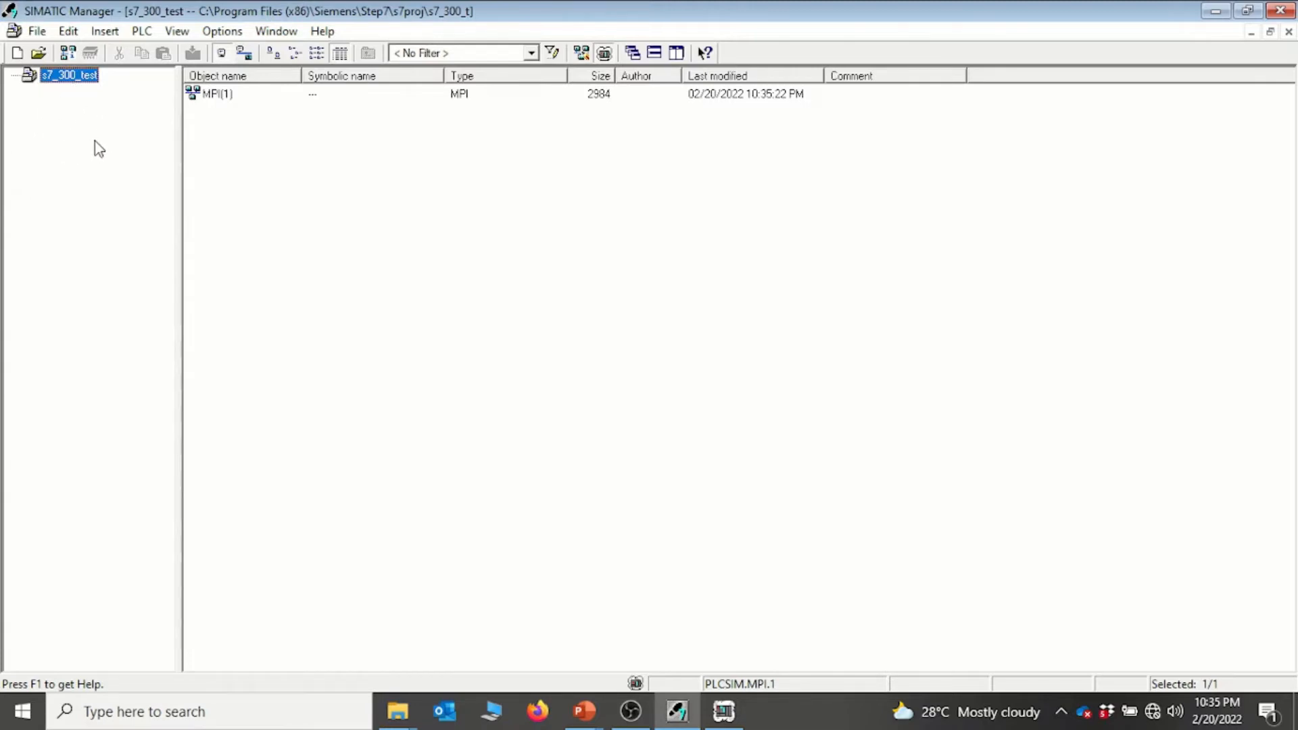
pyautogui.click(451, 207)
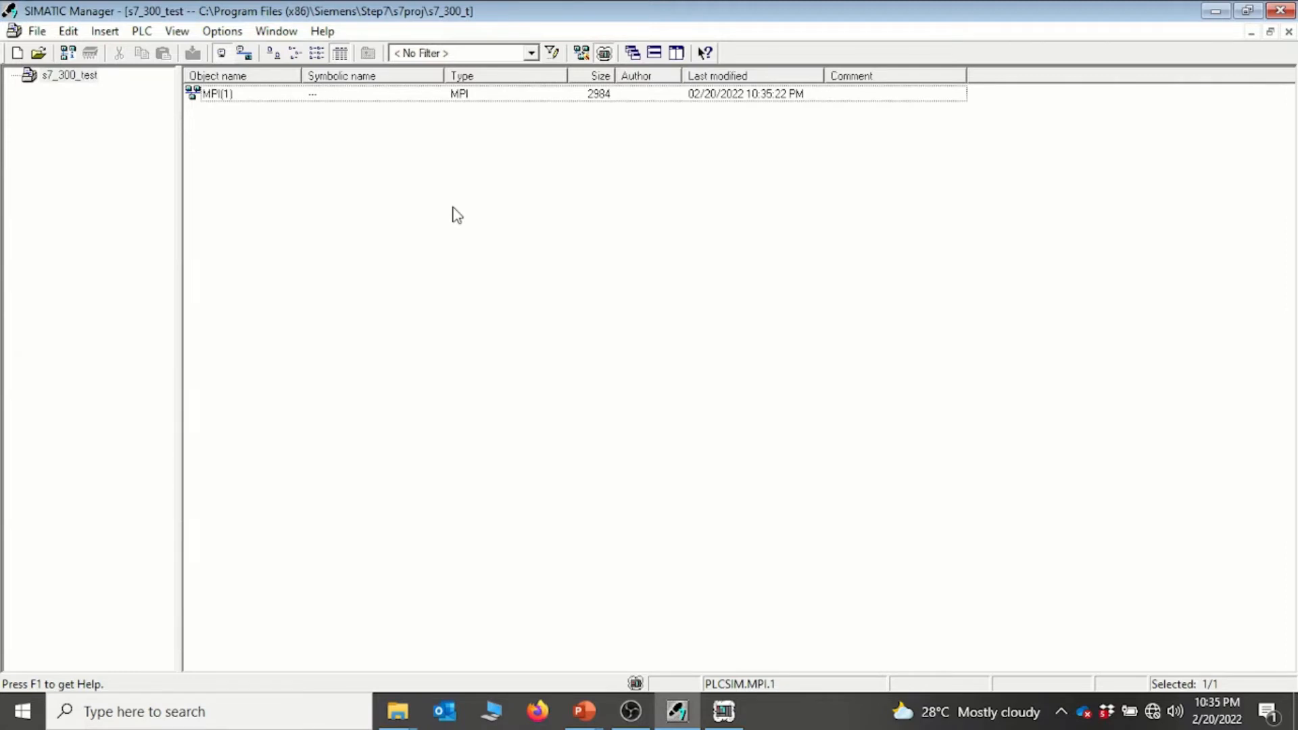
pyautogui.click(69, 77)
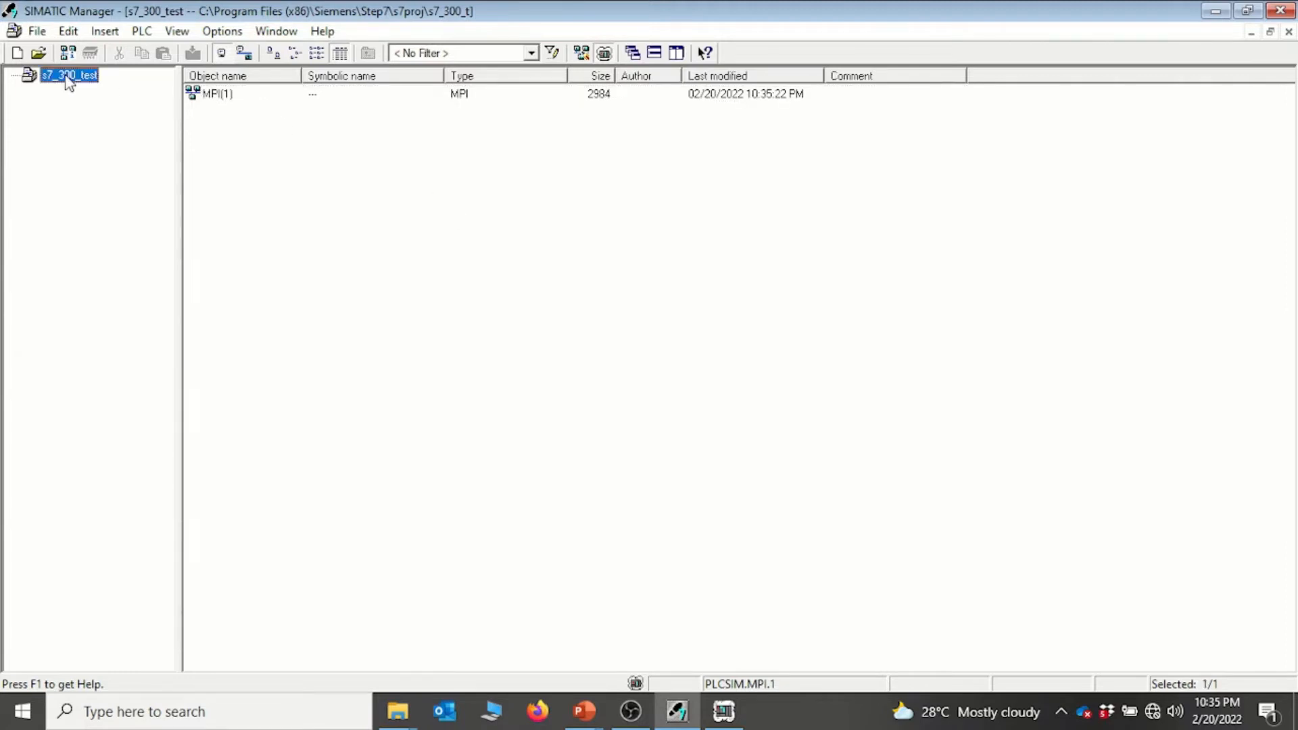
pyautogui.rightClick(68, 79)
pyautogui.moveTo(188, 189)
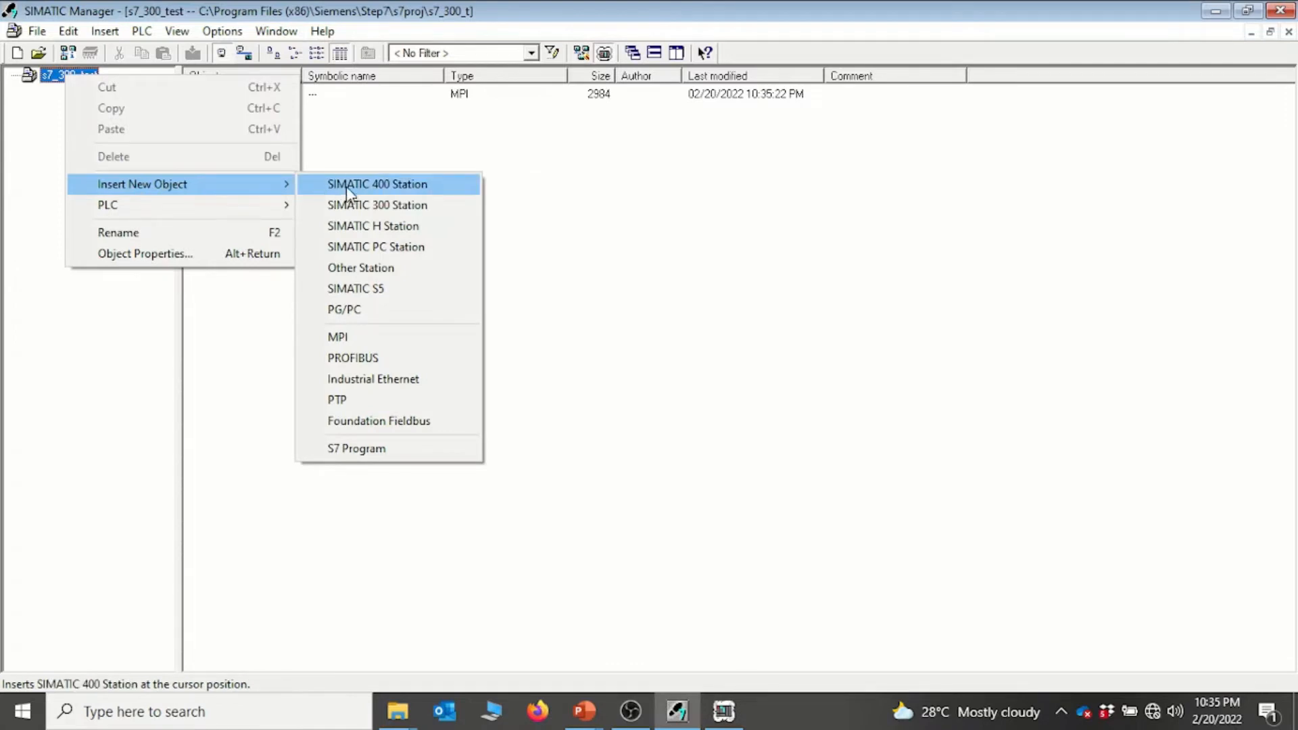
pyautogui.click(399, 207)
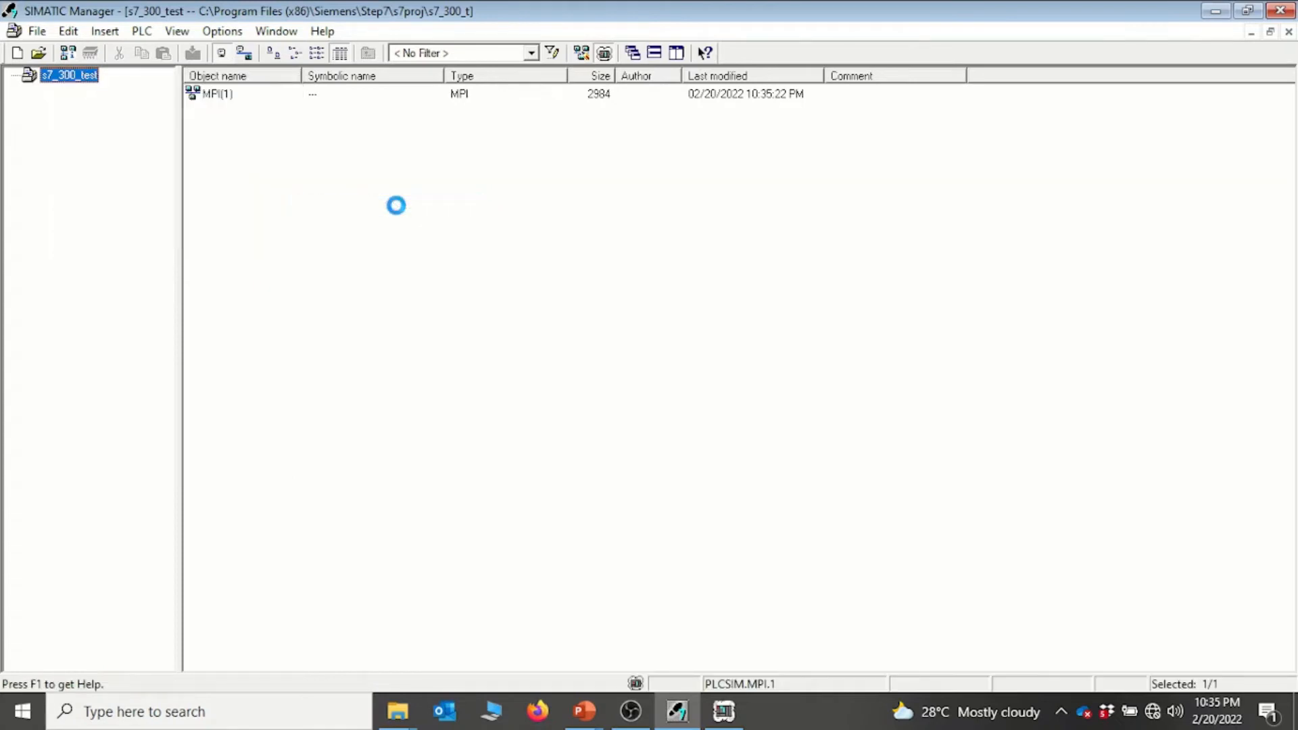
pyautogui.click(80, 144)
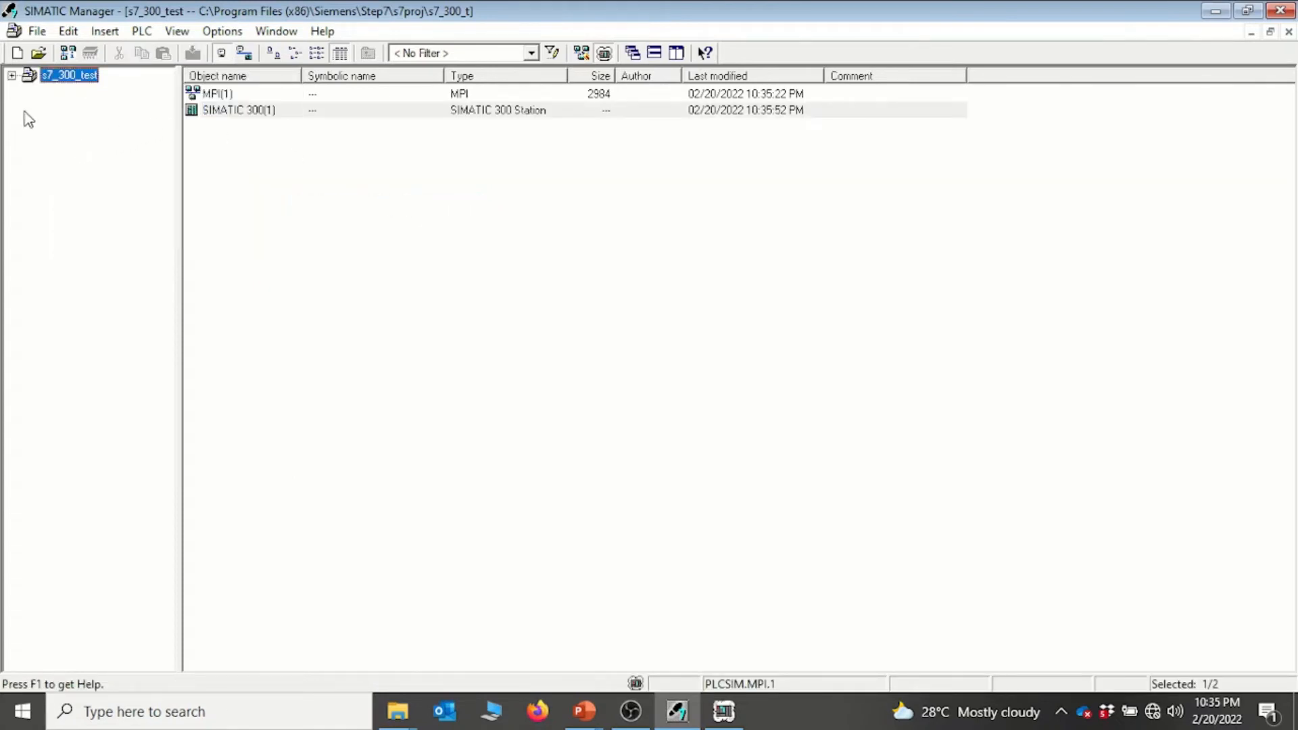
# Step: Expand the s7_300_test project and open the Hardware configuration of the SIMATIC 300(1) station
pyautogui.click(11, 75)
pyautogui.click(30, 91)
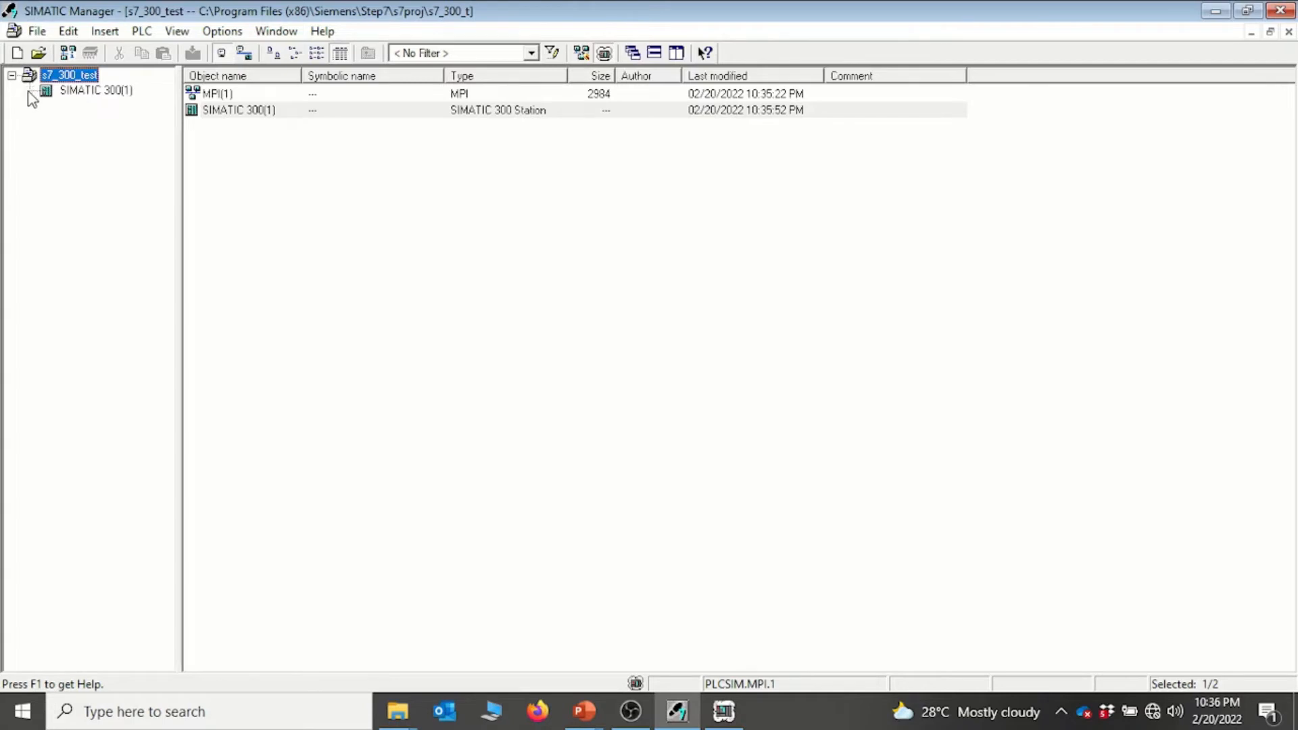
pyautogui.click(87, 92)
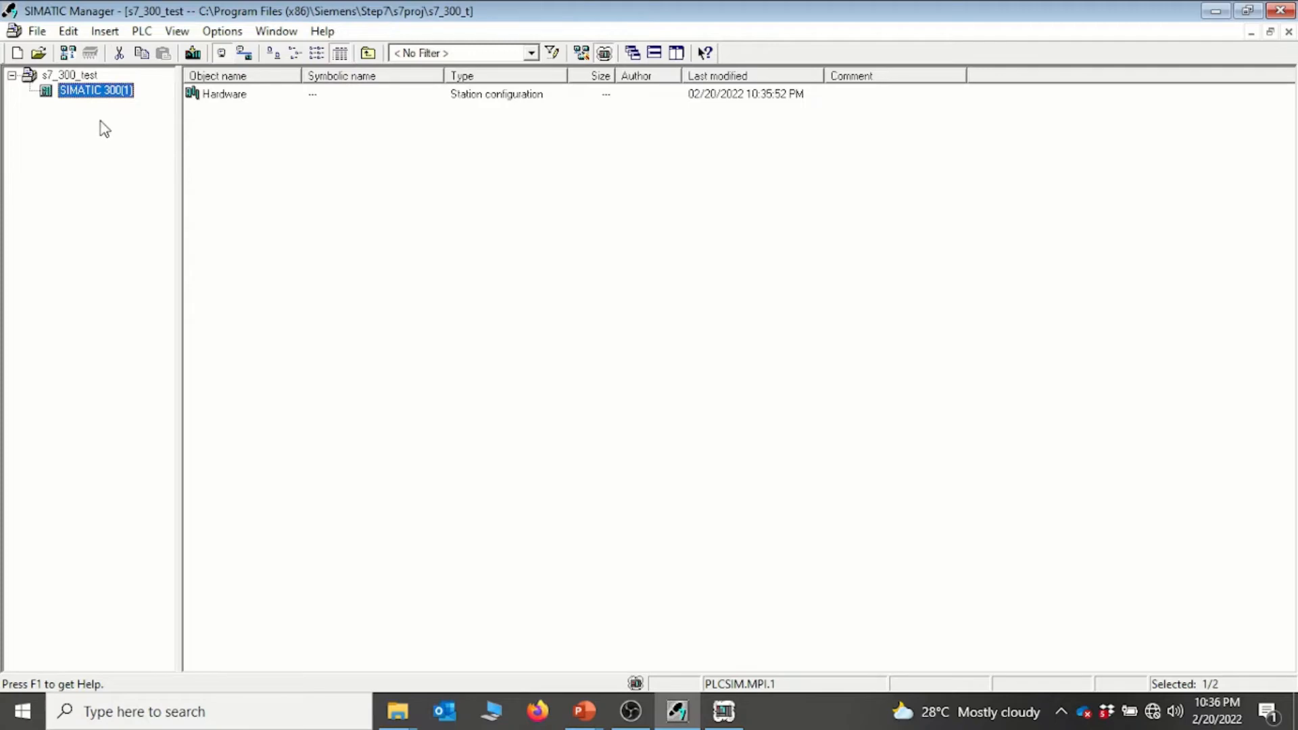
pyautogui.click(224, 95)
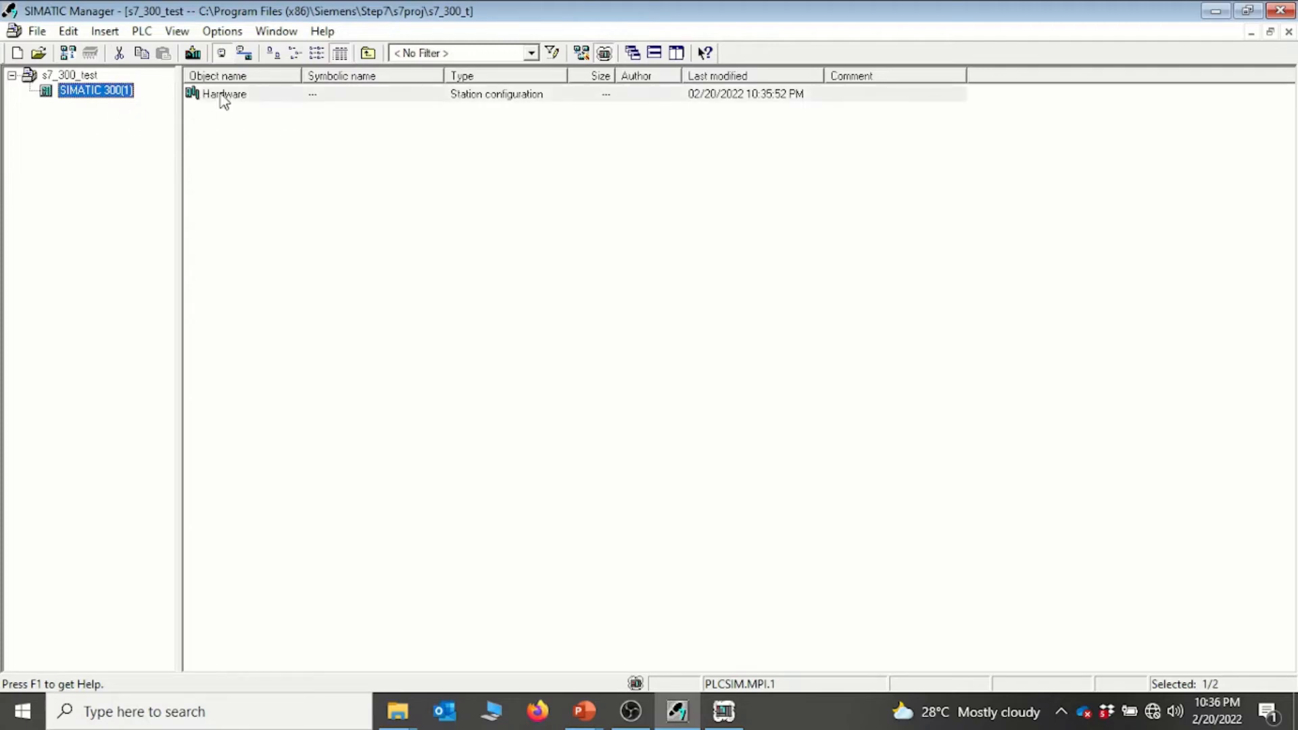
pyautogui.doubleClick(220, 95)
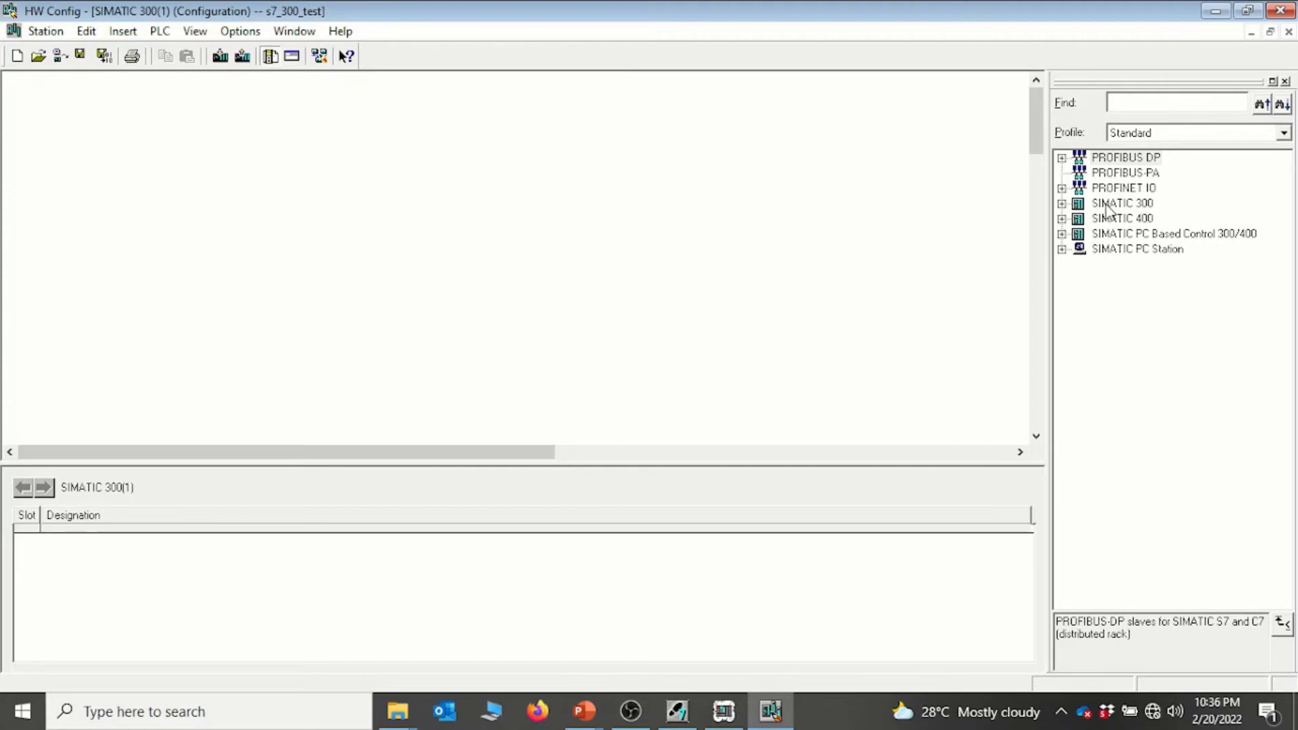
# Step: Insert a Rail from the SIMATIC 300 RACK-300 catalog folder and enlarge the rack table to show slots 1 to 11
pyautogui.click(1062, 204)
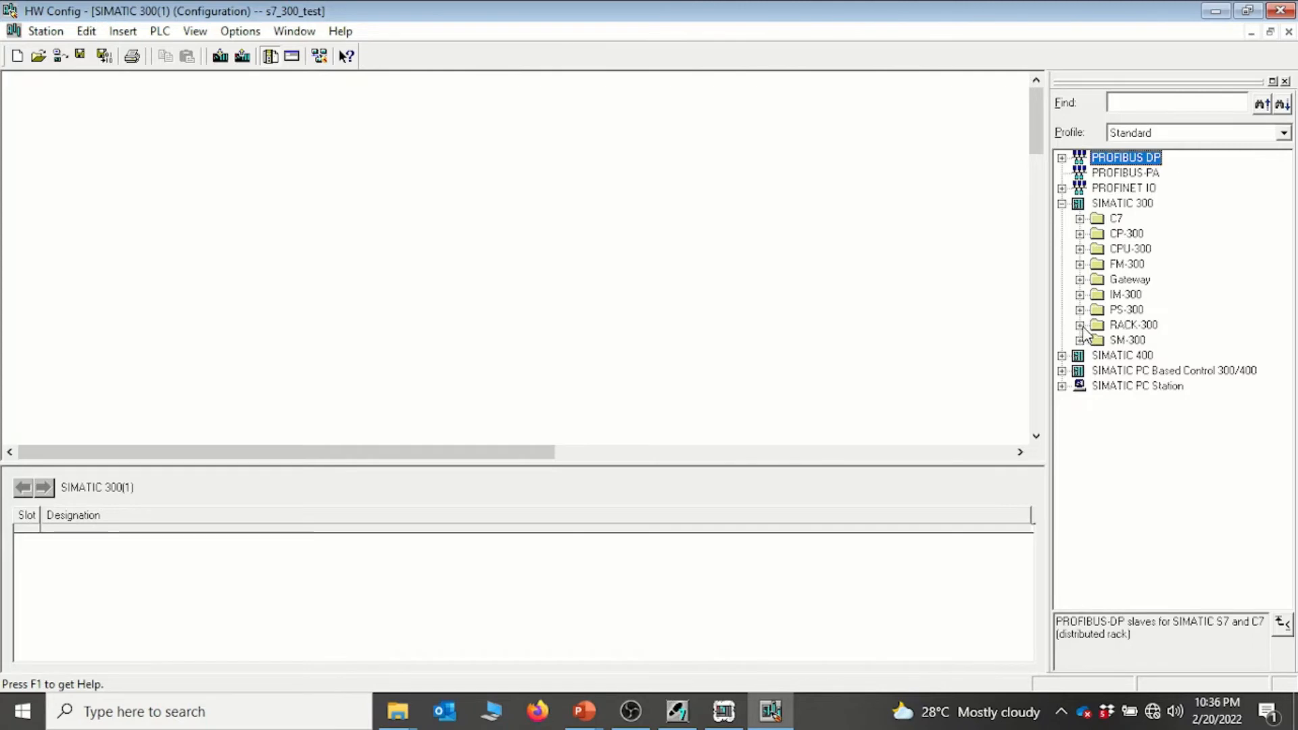
pyautogui.click(1081, 325)
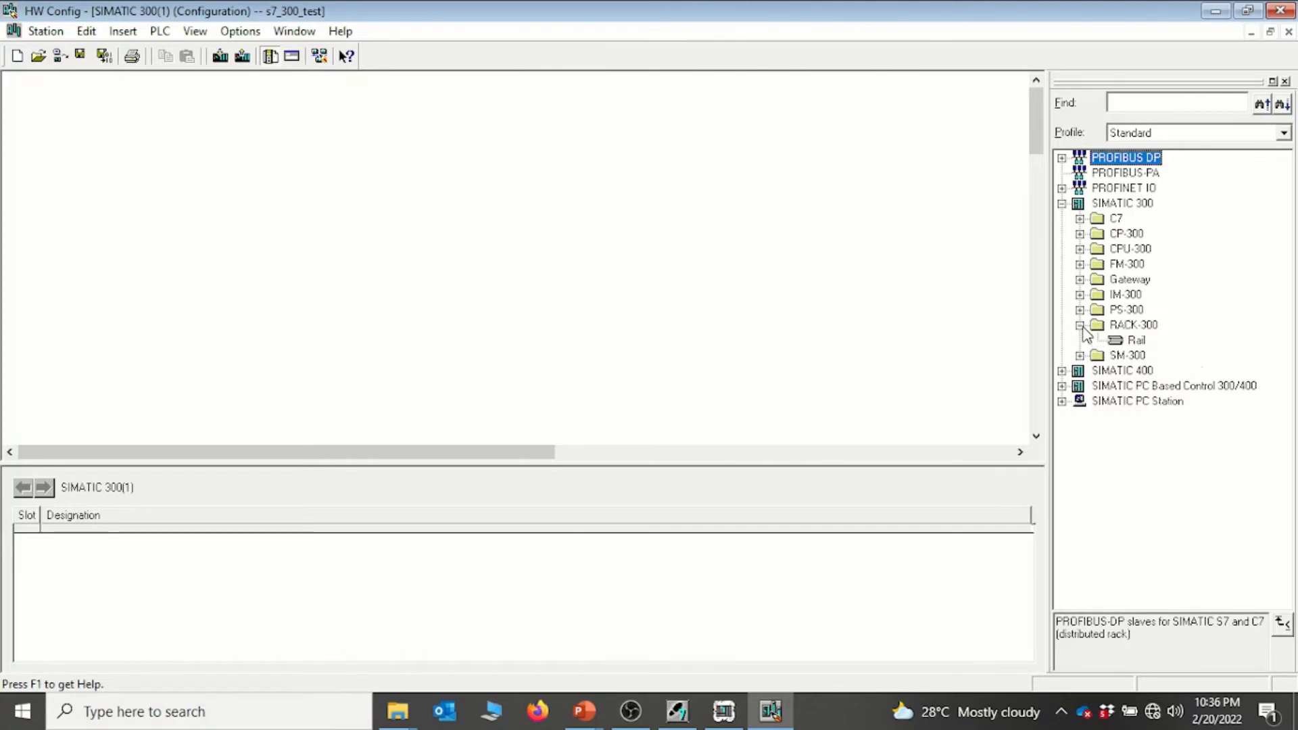
pyautogui.doubleClick(1123, 340)
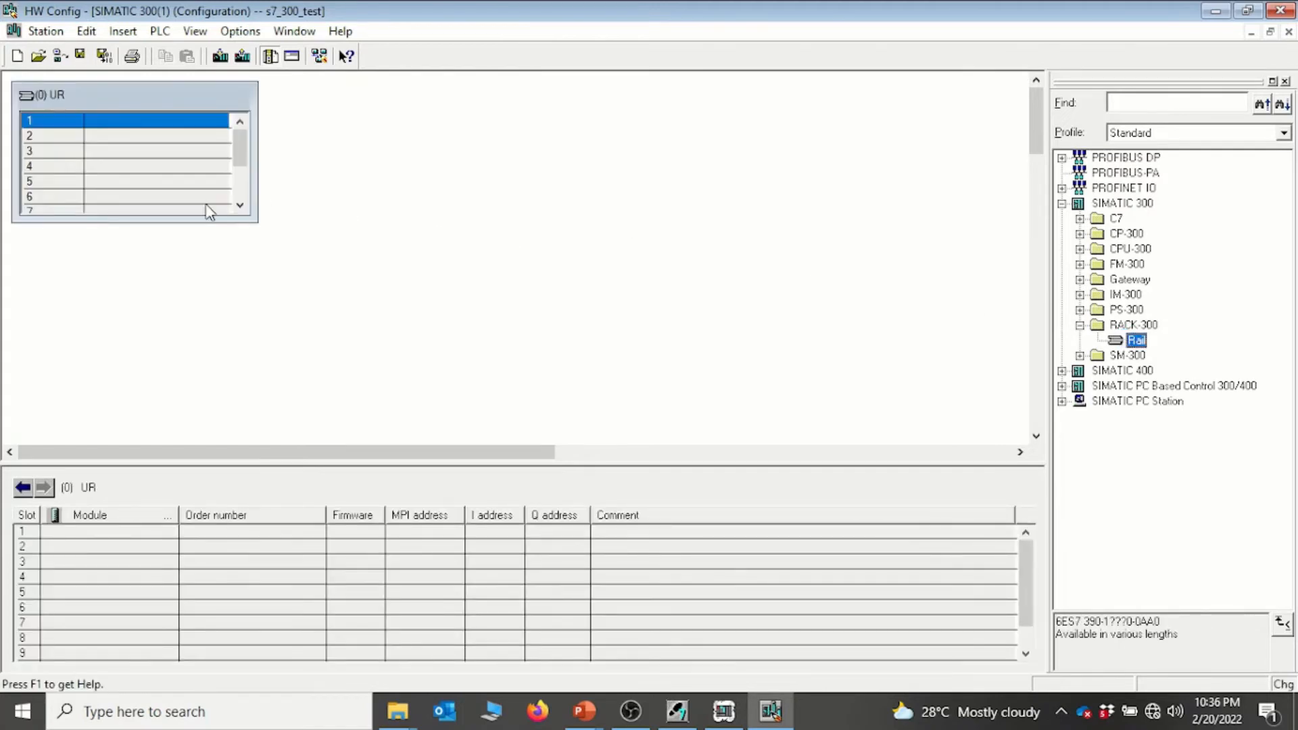
pyautogui.moveTo(257, 221); pyautogui.dragTo(255, 287)
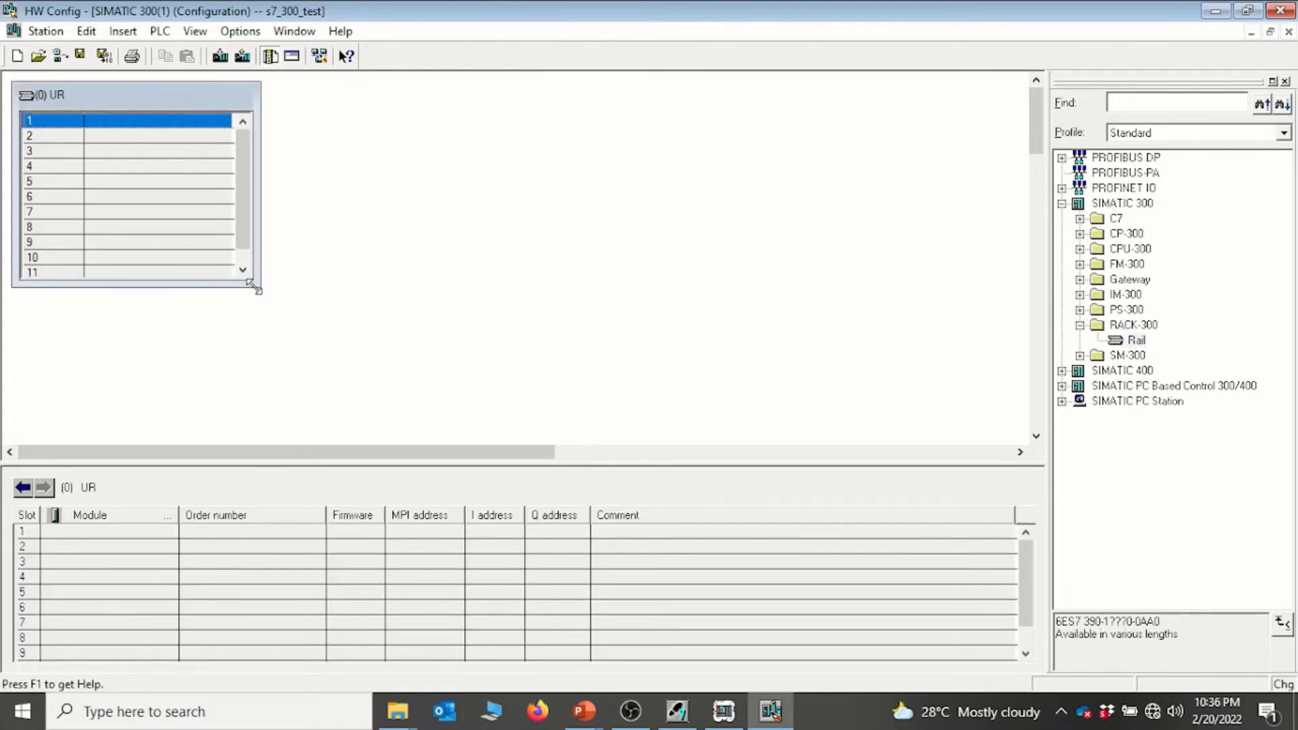
pyautogui.click(483, 214)
# Step: Select slot 1 of the rack and check the PS307 power supply's order number in the presentation slides
pyautogui.click(187, 127)
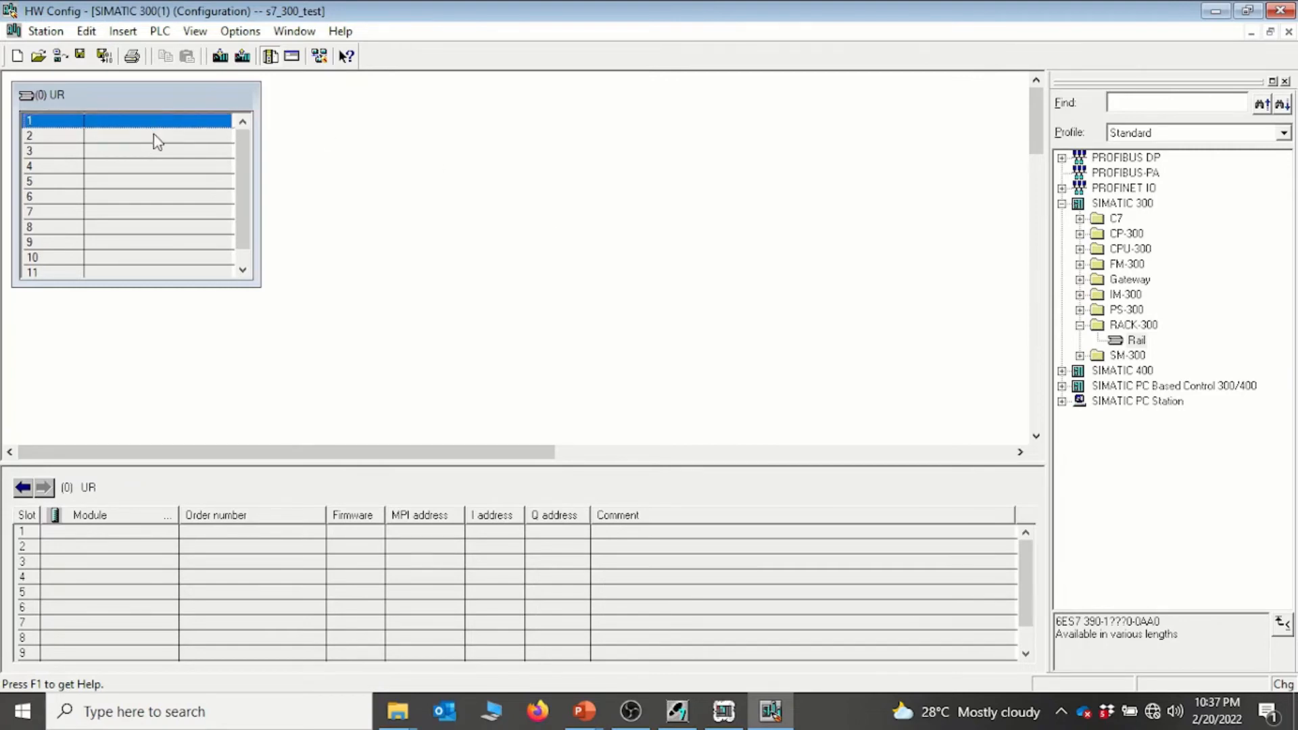
pyautogui.click(163, 143)
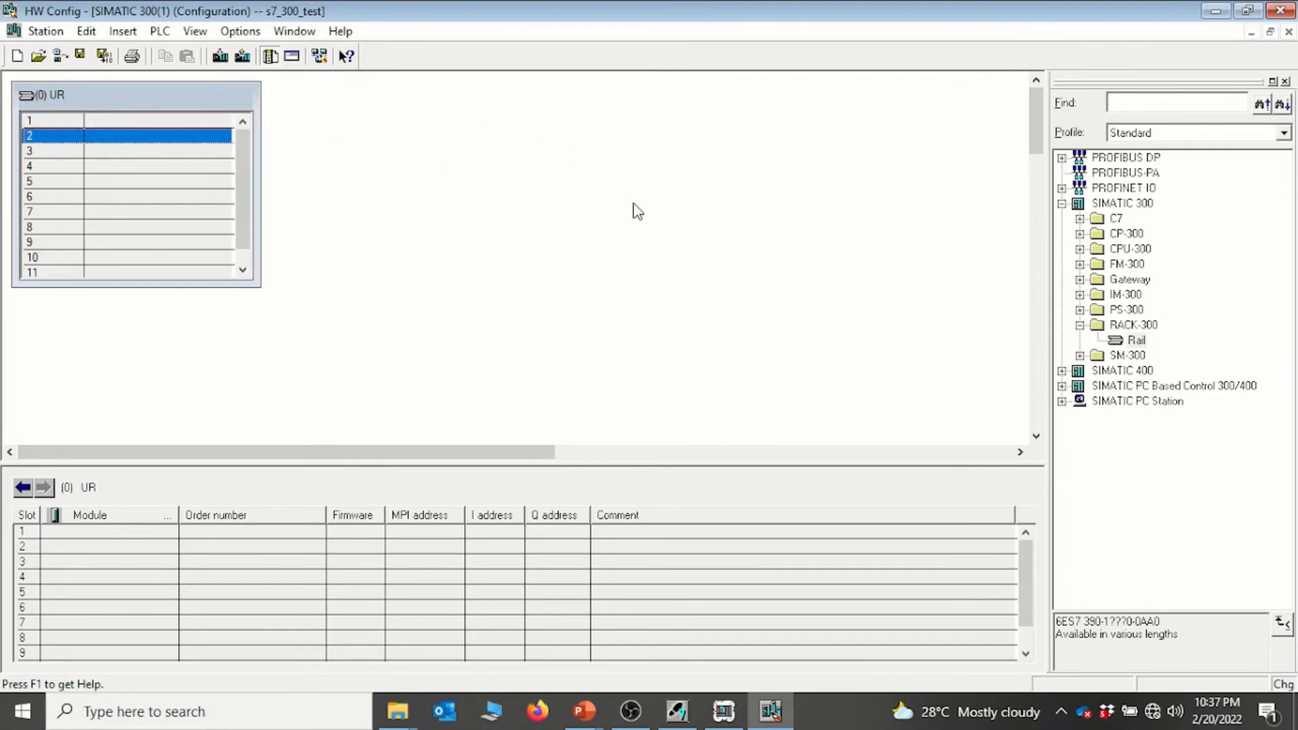
pyautogui.click(195, 122)
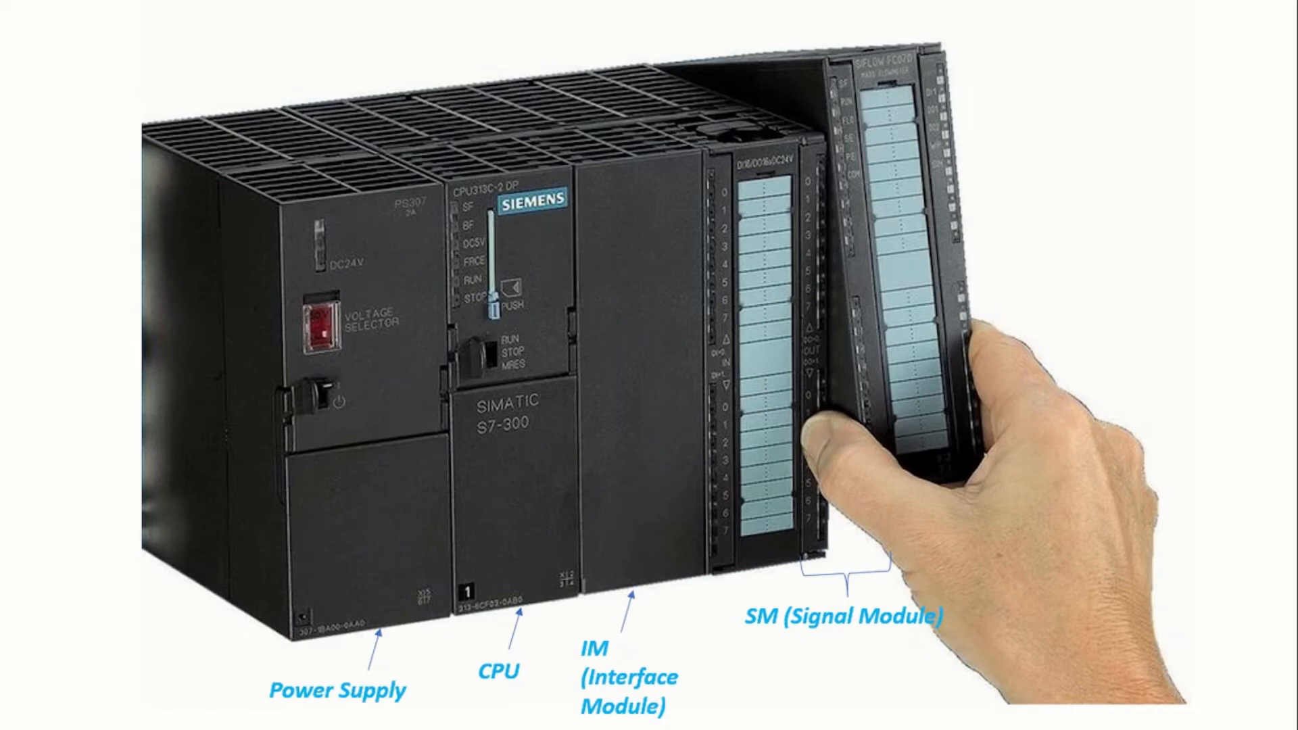
pyautogui.press('Right')
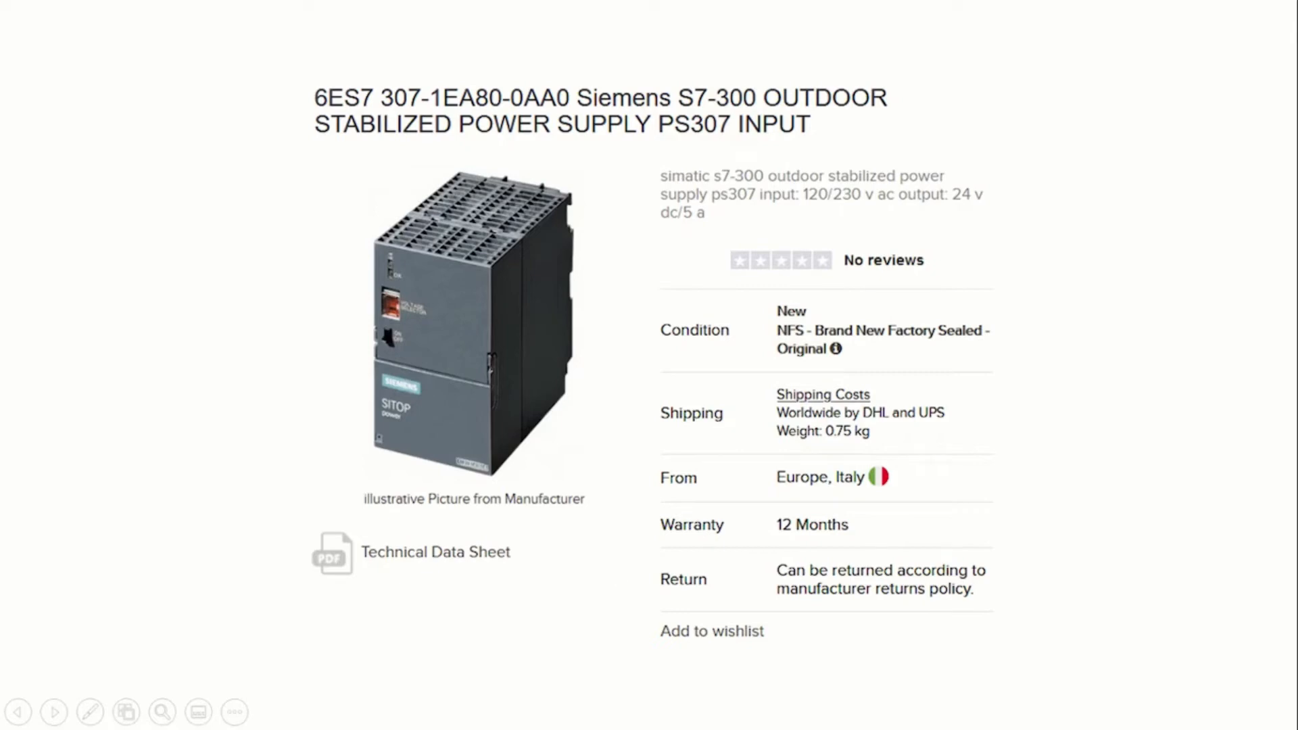
pyautogui.hotkey('alt', 'Tab')
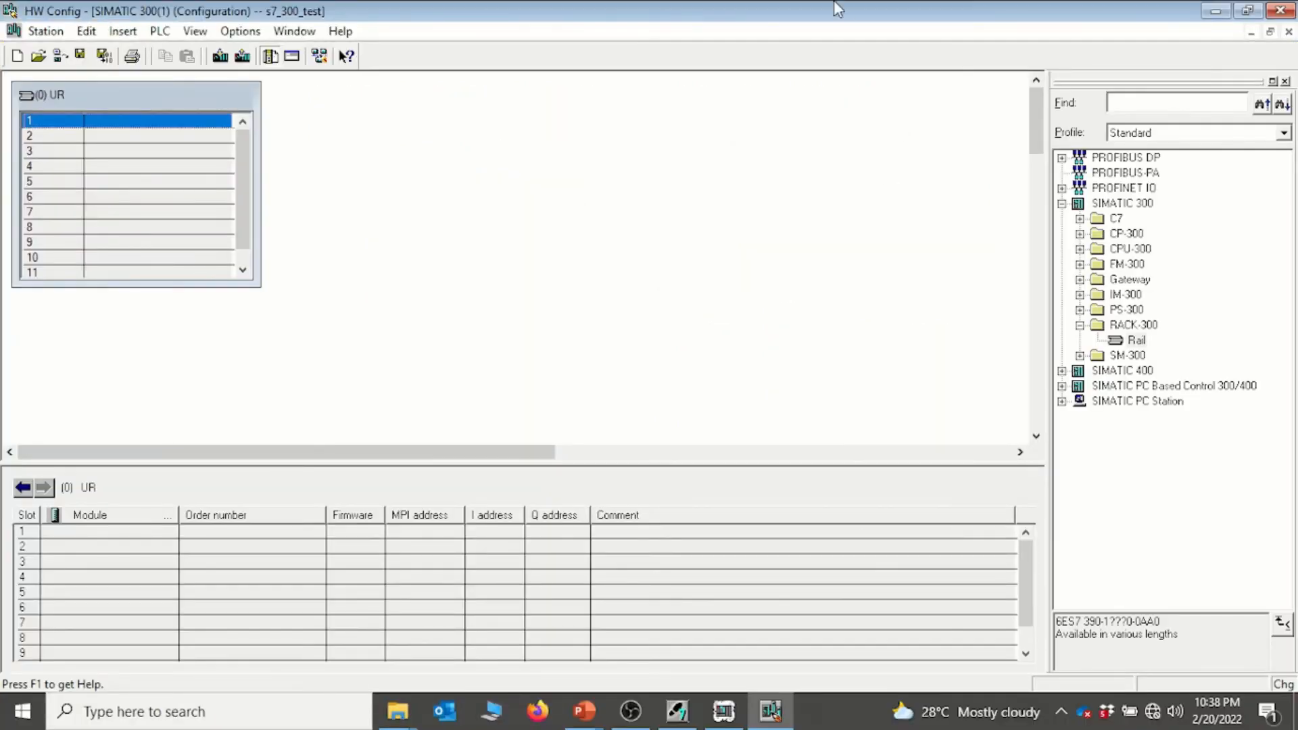
# Step: Shrink the HW Config window over the slide and insert the PS 307 5A Outdoor power supply (6ES7 307-1EA80-0AA0) into slot 1
pyautogui.doubleClick(839, 12)
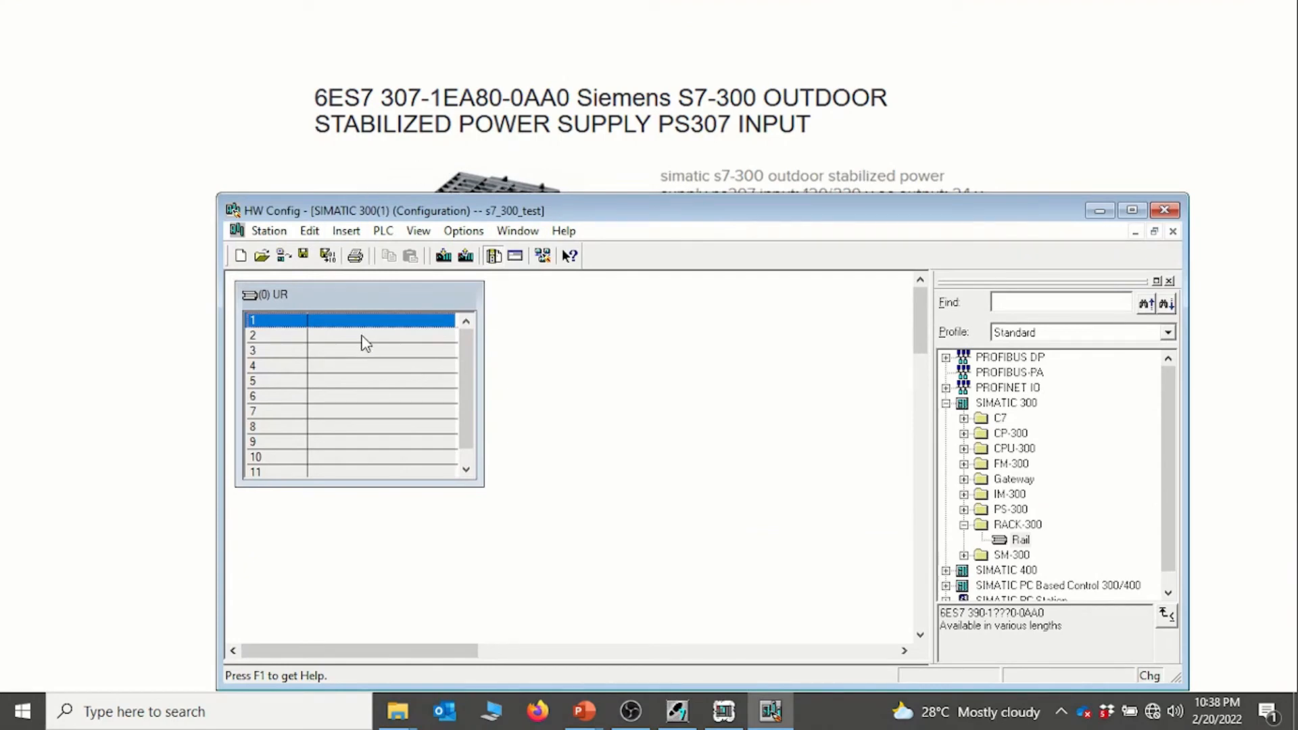
pyautogui.click(964, 525)
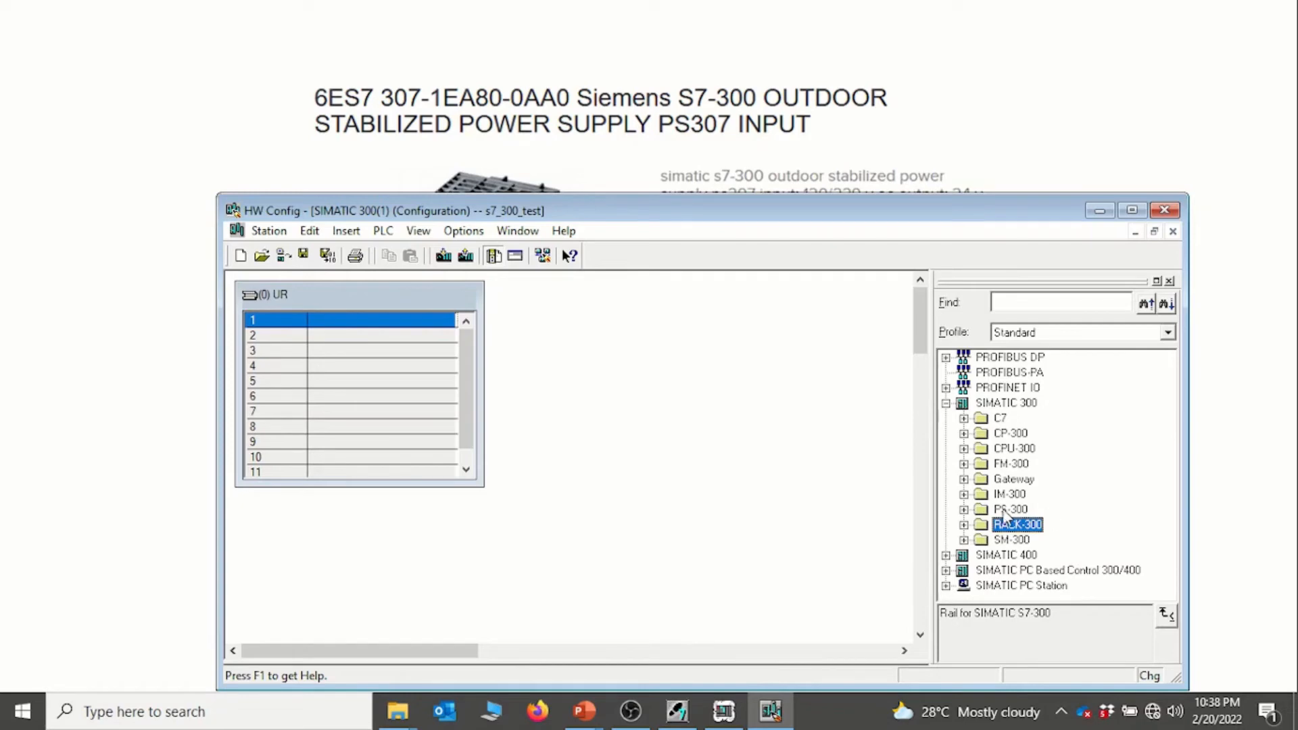
pyautogui.click(962, 511)
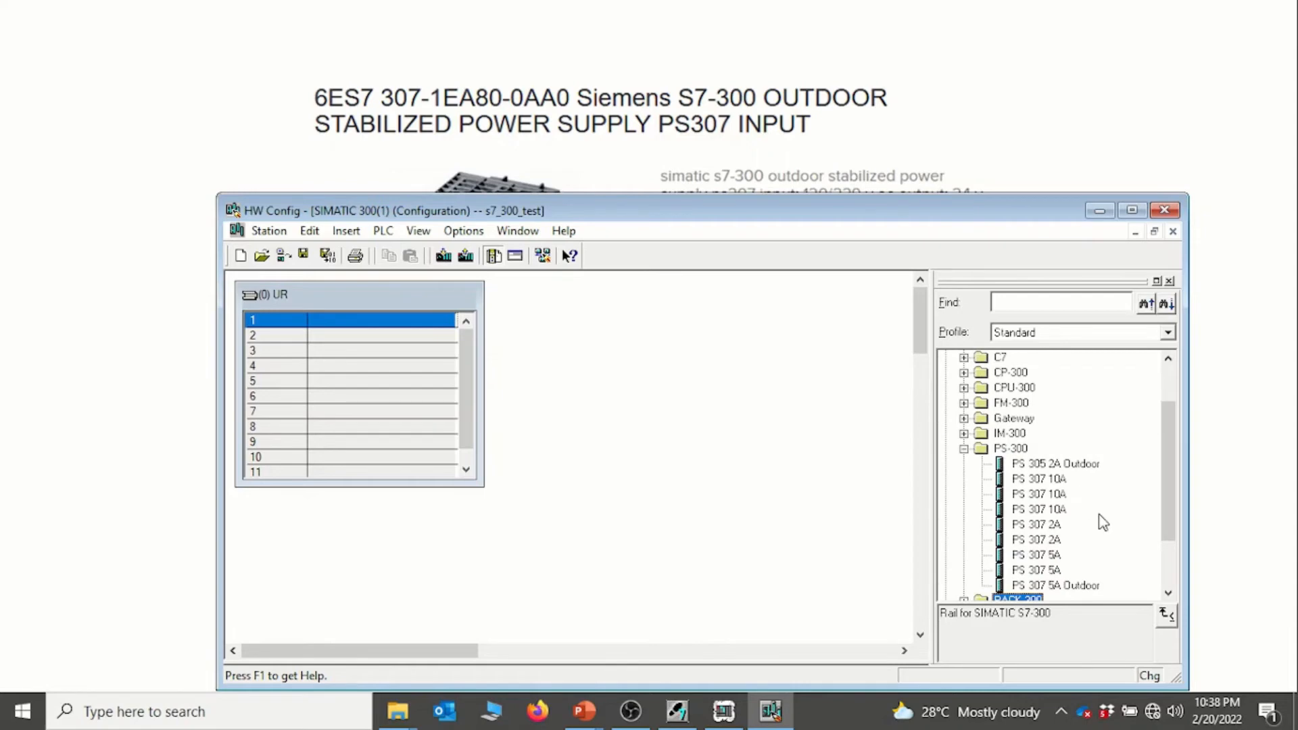
pyautogui.moveTo(1166, 495); pyautogui.dragTo(1166, 507)
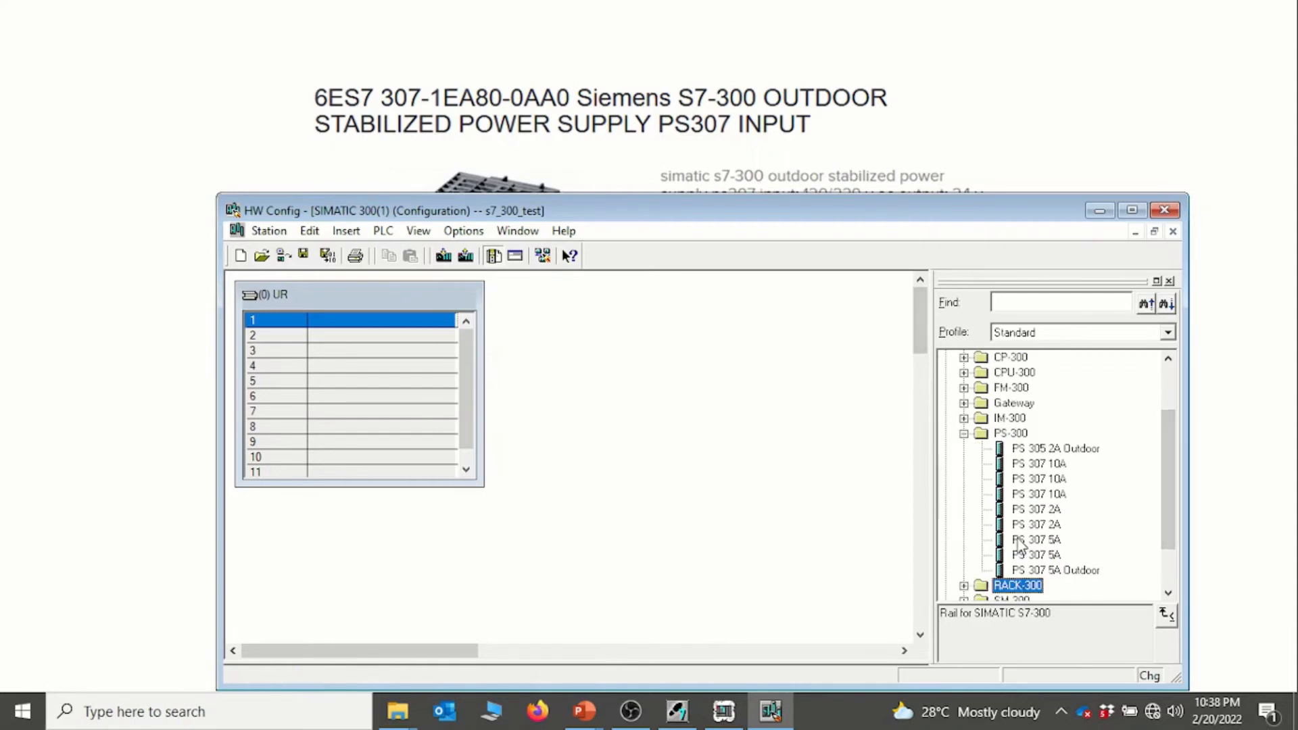
pyautogui.click(1066, 571)
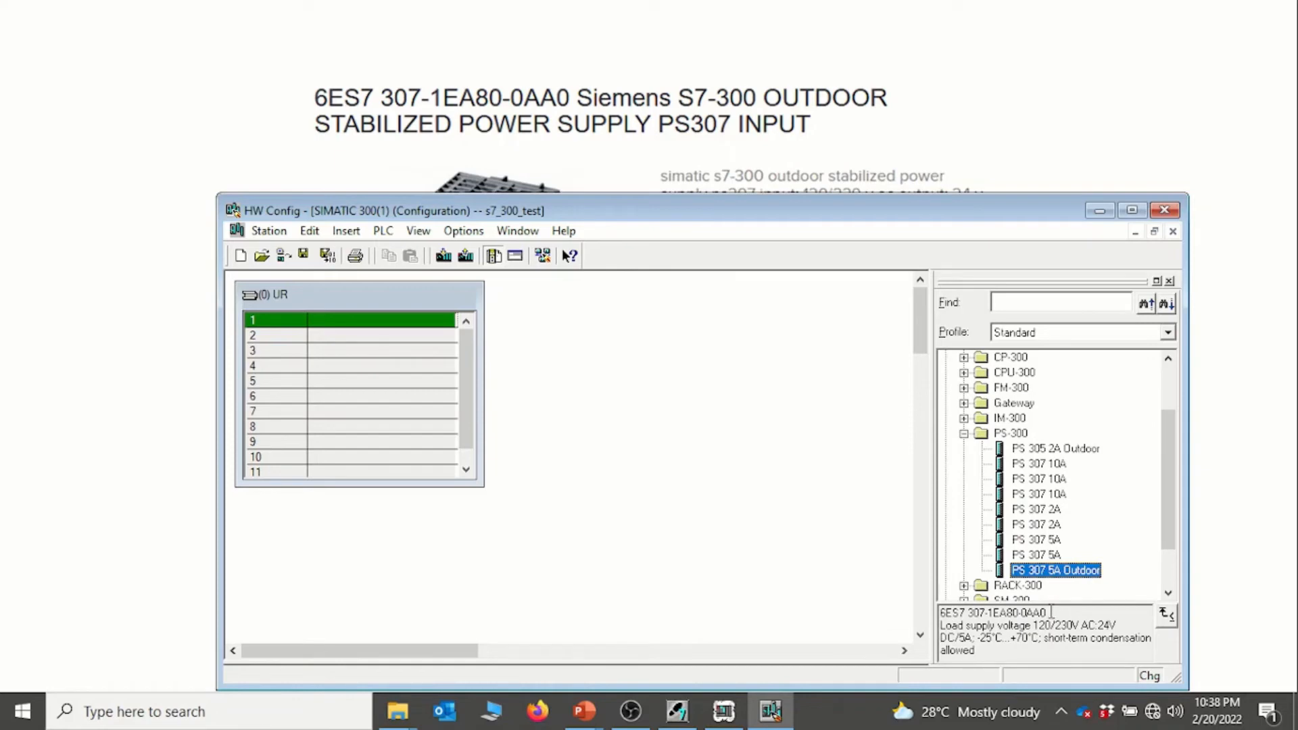
pyautogui.moveTo(1051, 612); pyautogui.dragTo(939, 612)
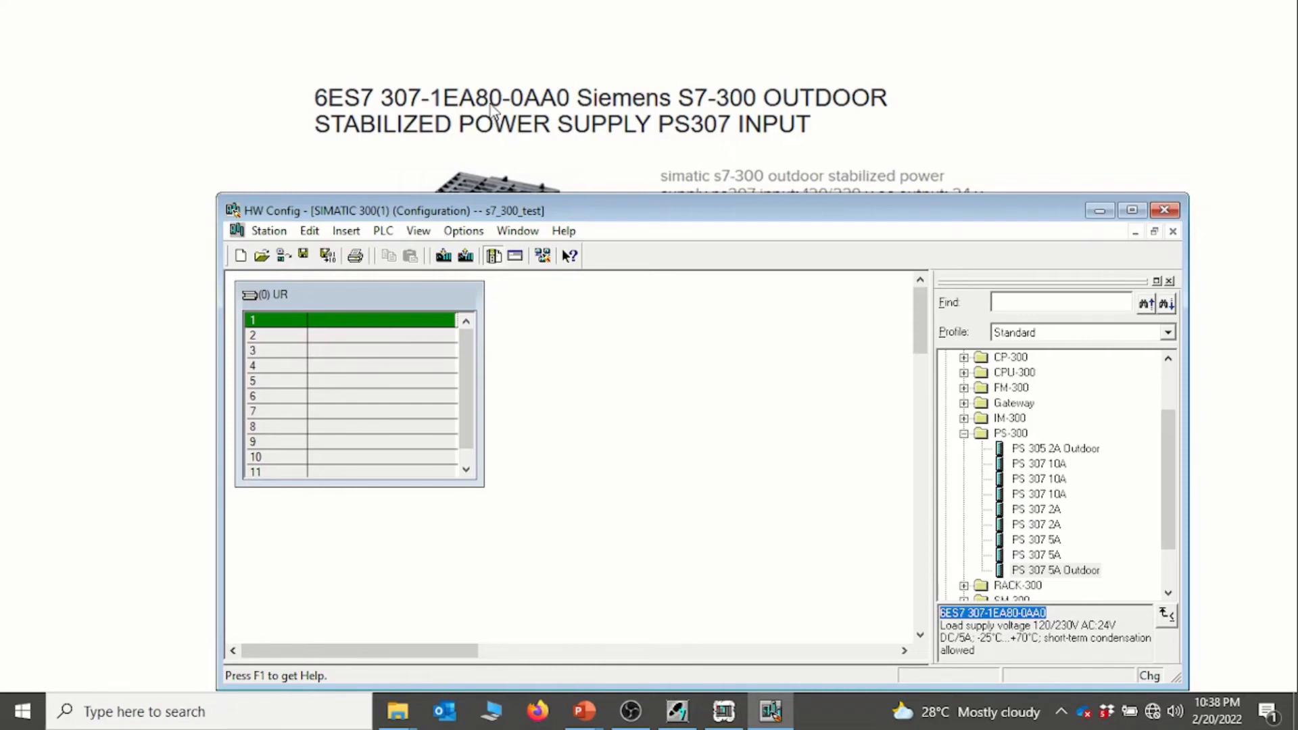
pyautogui.click(1051, 569)
pyautogui.doubleClick(1052, 569)
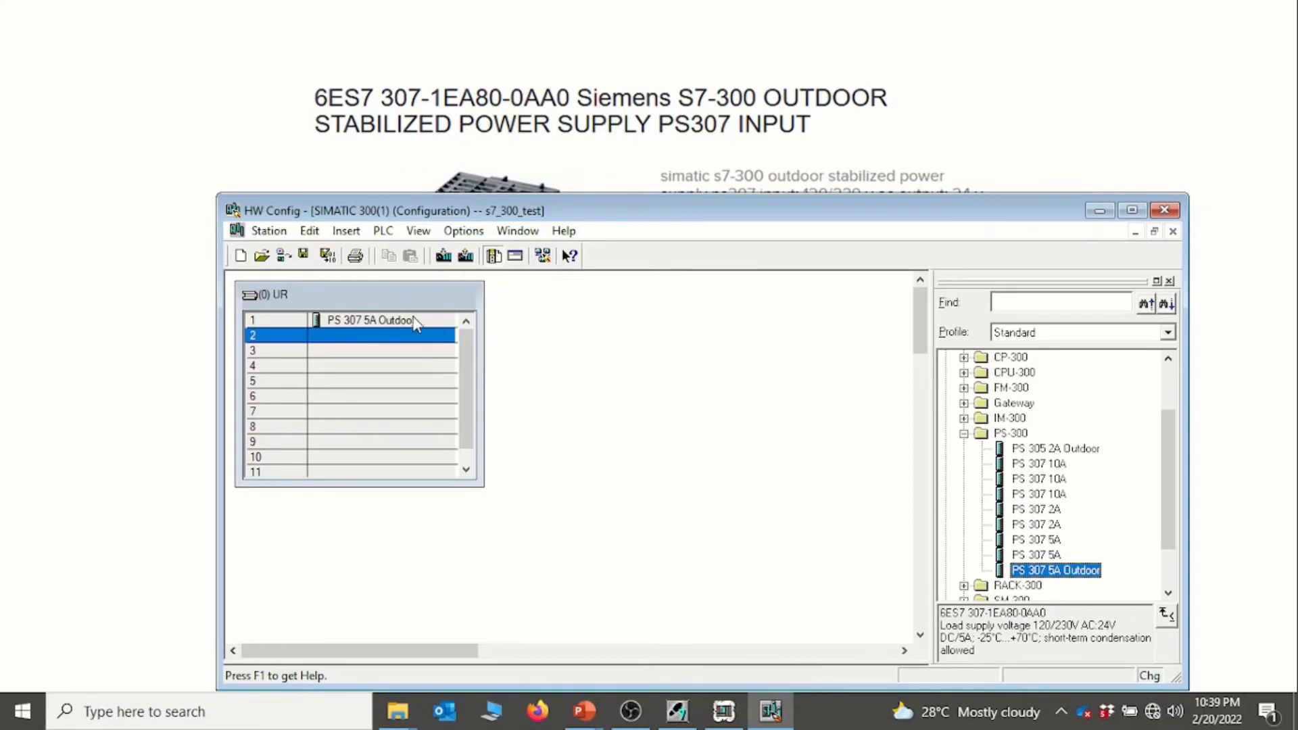
pyautogui.click(271, 319)
pyautogui.click(354, 338)
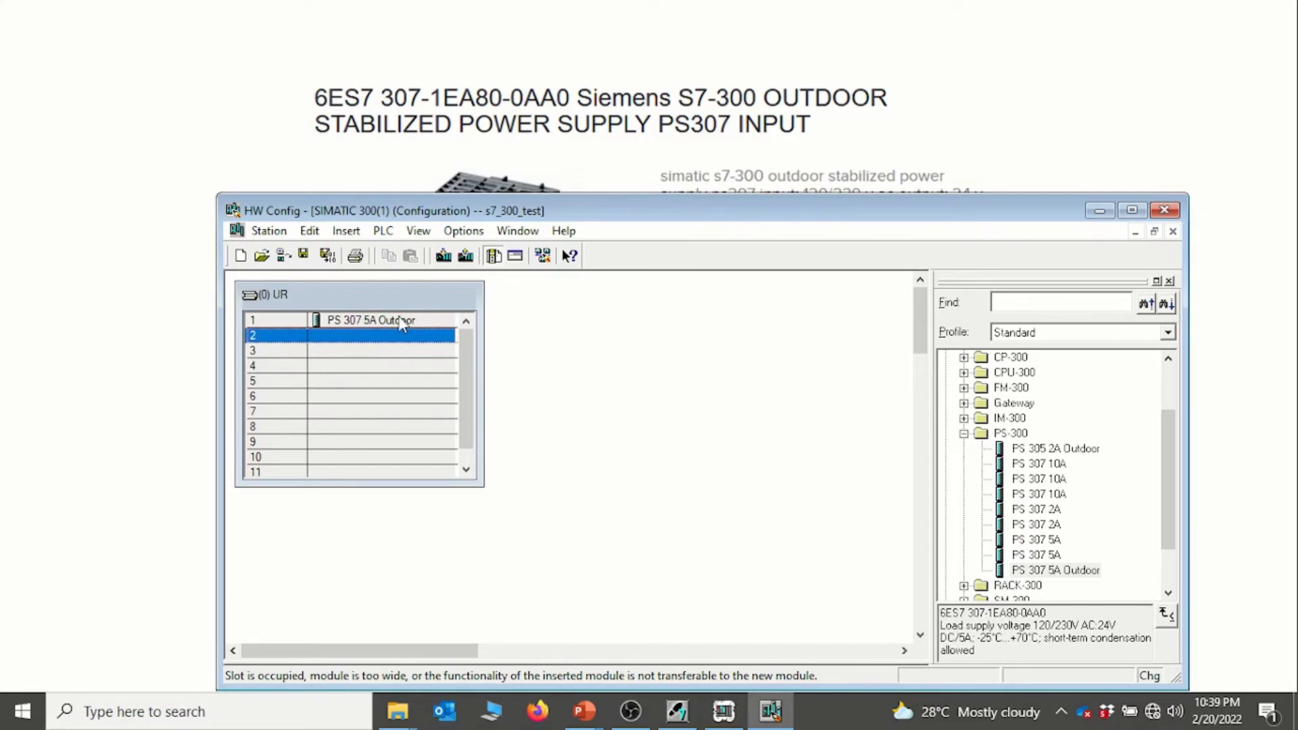
# Step: Check the CPU 314's order number in the presentation and move the HW Config window so that the slide's heading stays readable
pyautogui.click(1100, 211)
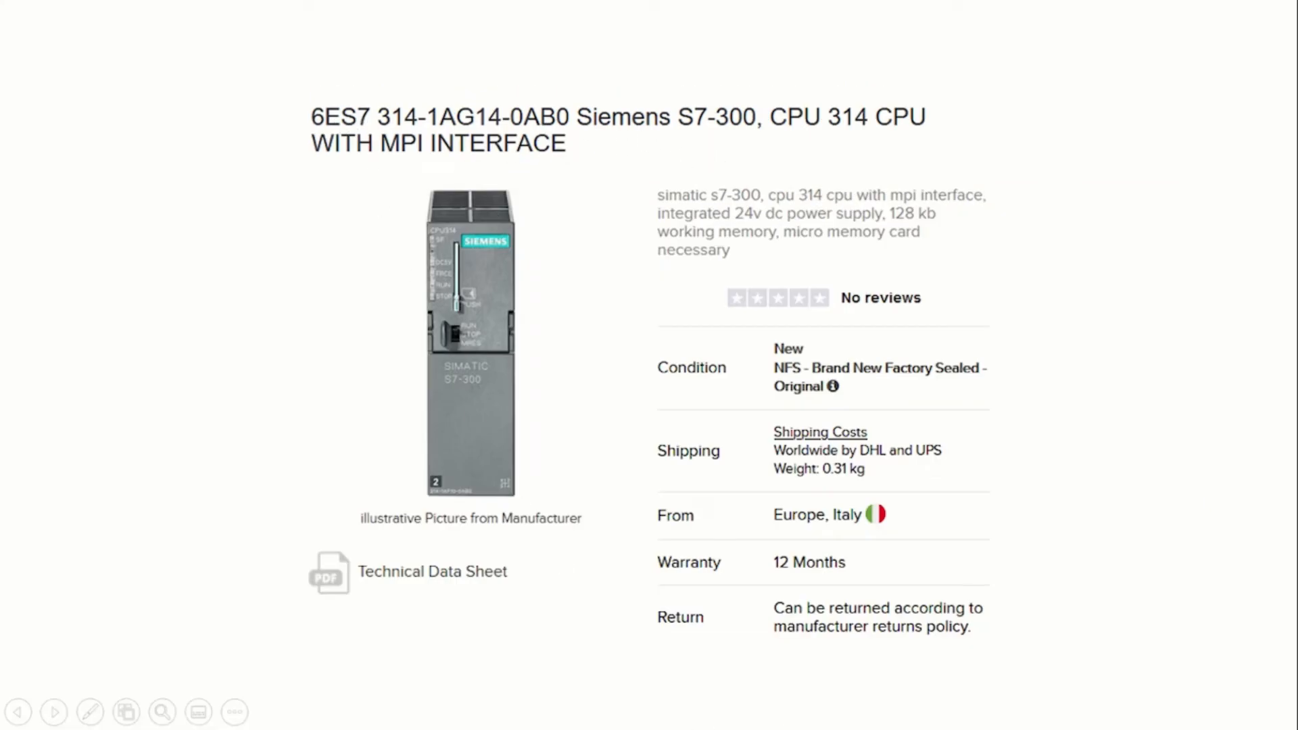
pyautogui.hotkey('alt', 'Tab')
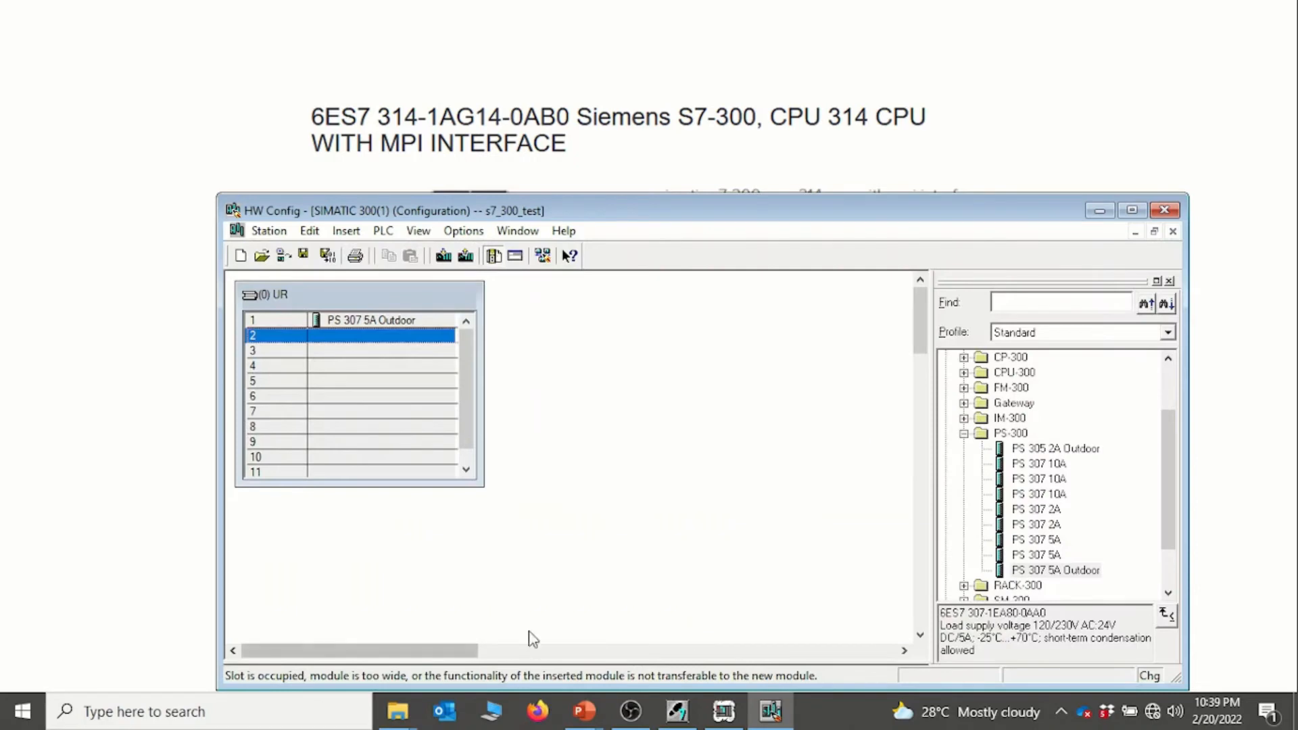
pyautogui.moveTo(756, 212); pyautogui.dragTo(726, 236)
# Step: Insert the CPU 314 with order number 6ES7 314-1AG14-0AB0, version V3.0, from the CPU-300 catalog folder into slot 2
pyautogui.click(935, 457)
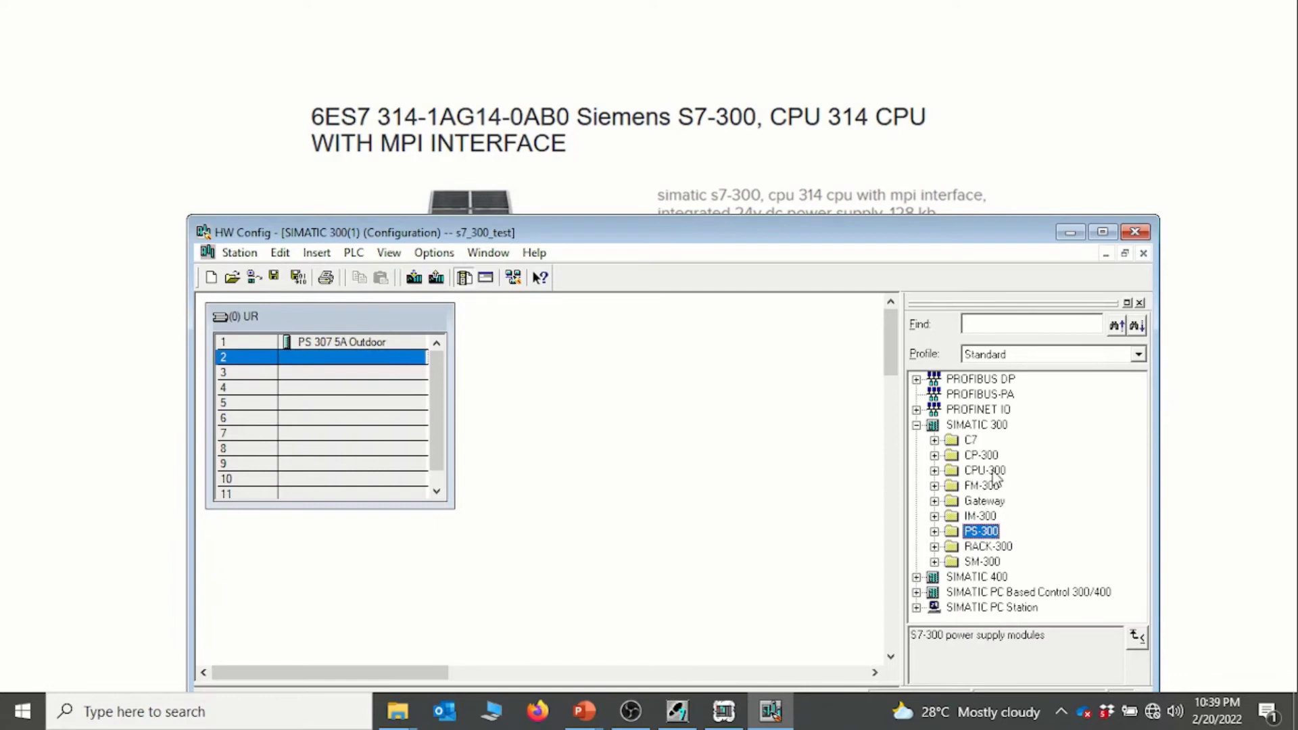
pyautogui.click(937, 470)
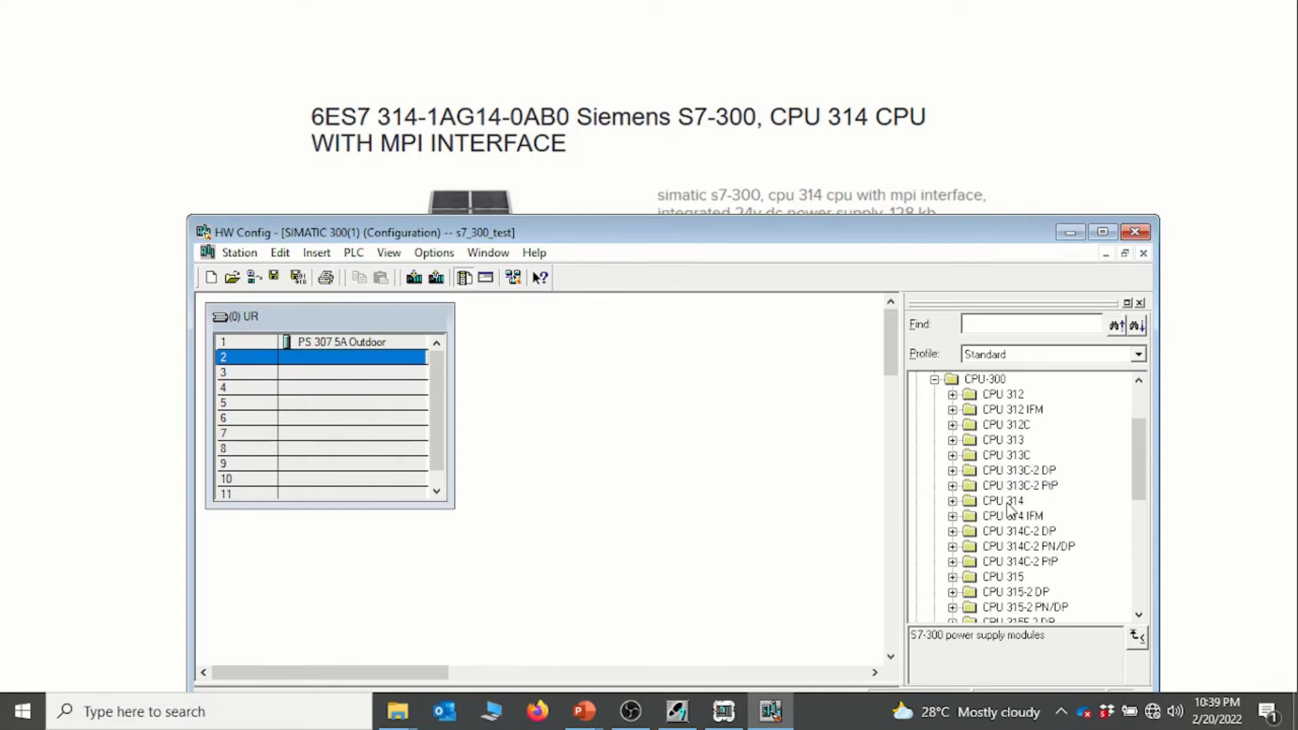
pyautogui.click(952, 500)
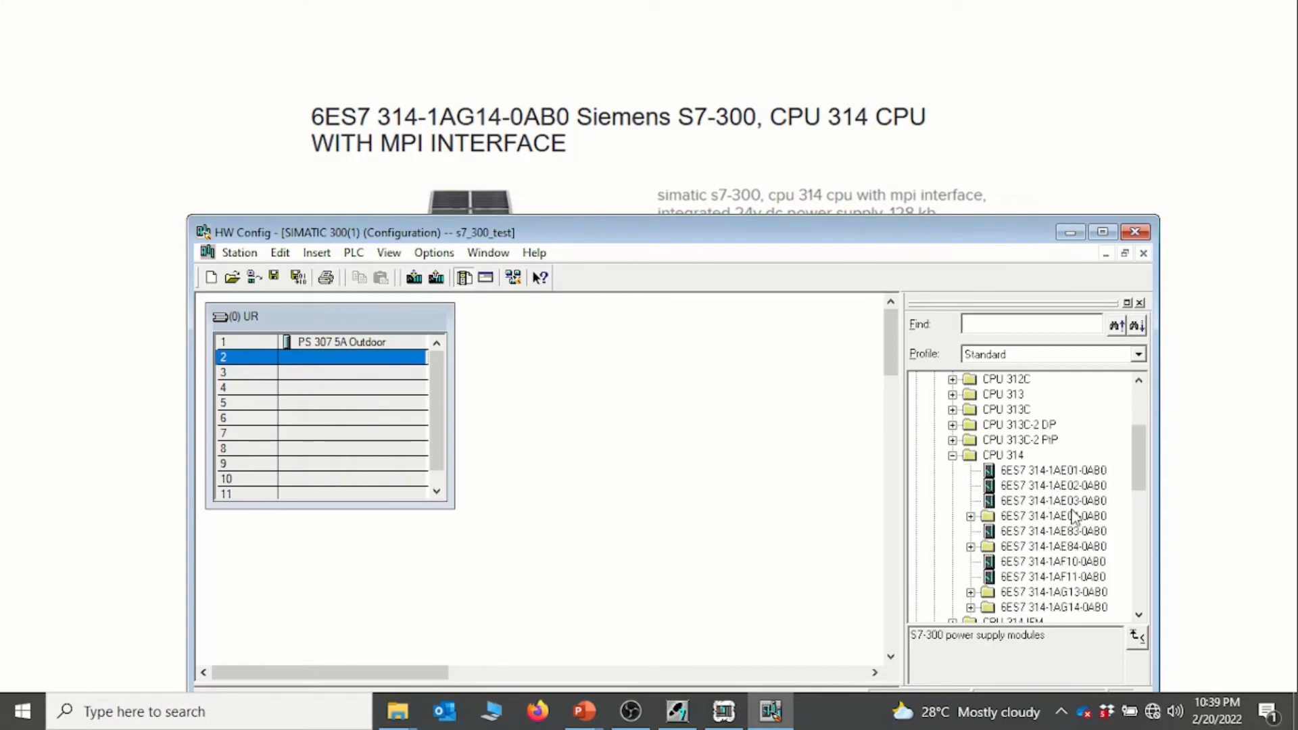
pyautogui.click(1064, 595)
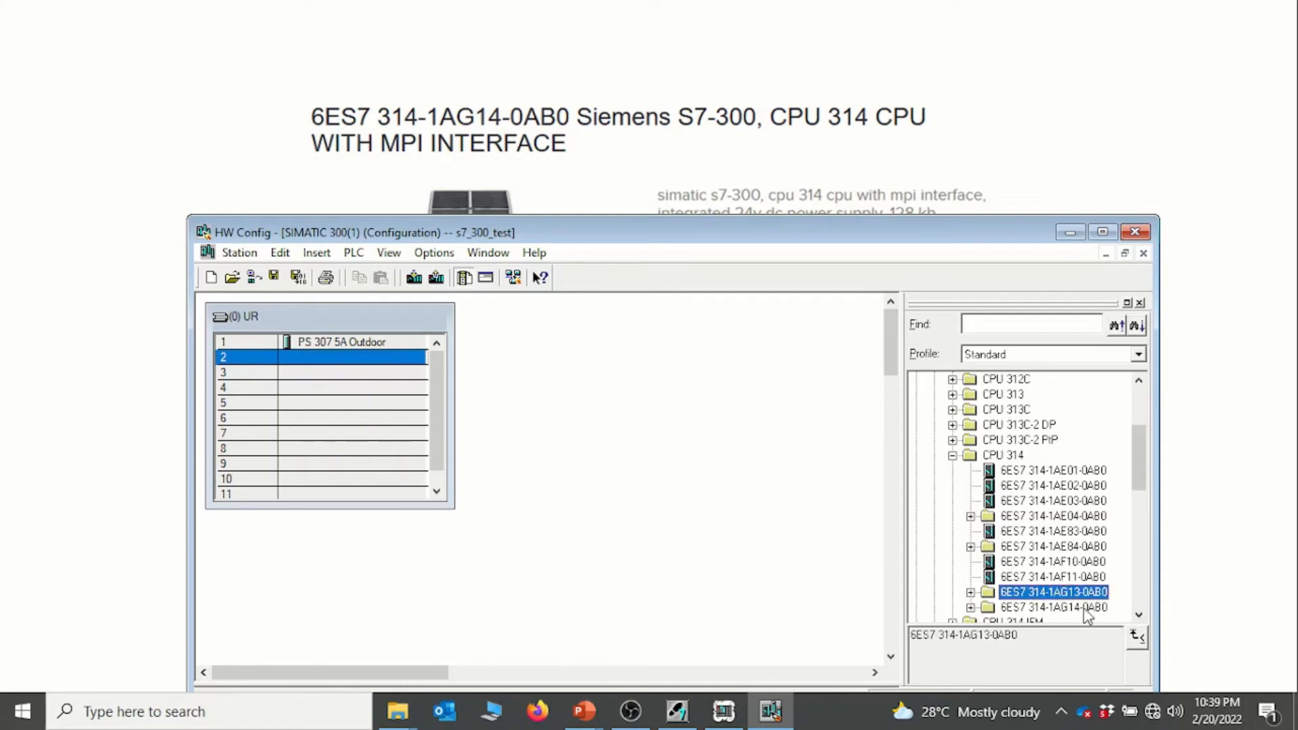
pyautogui.click(1071, 608)
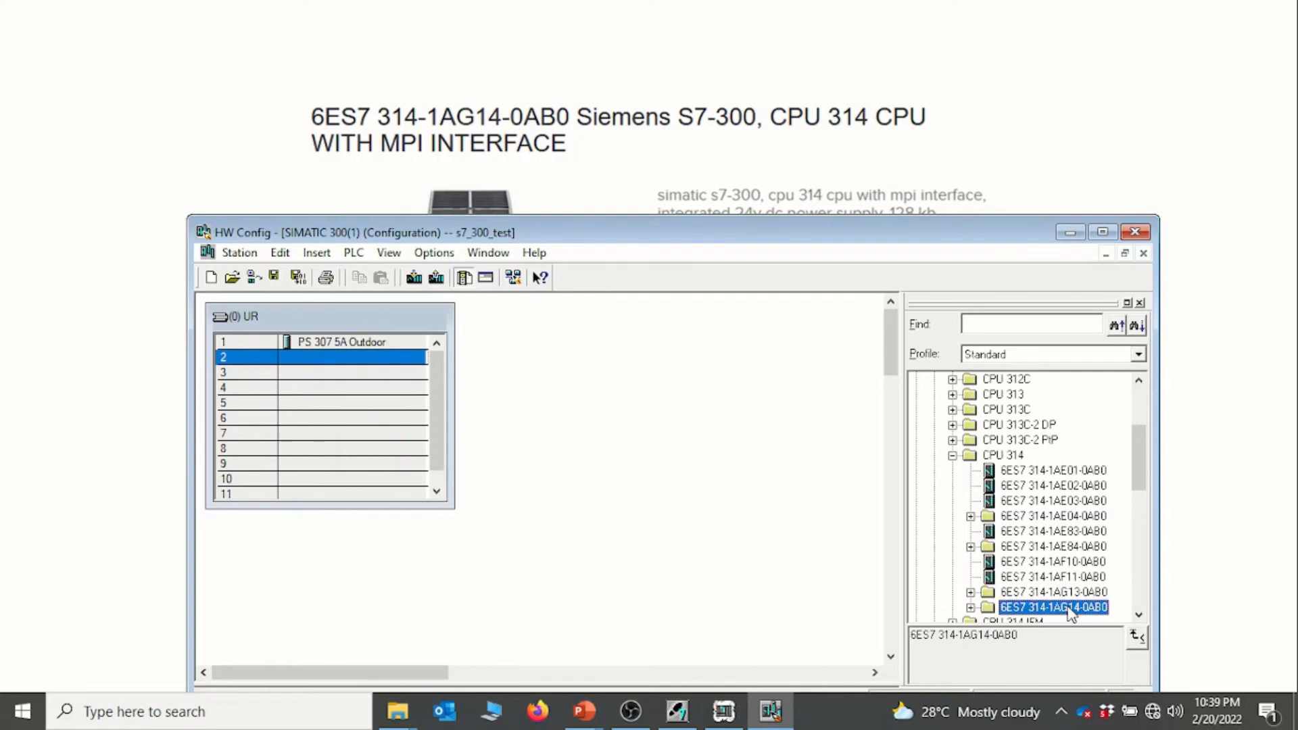
pyautogui.scroll(-1, 1070, 612)
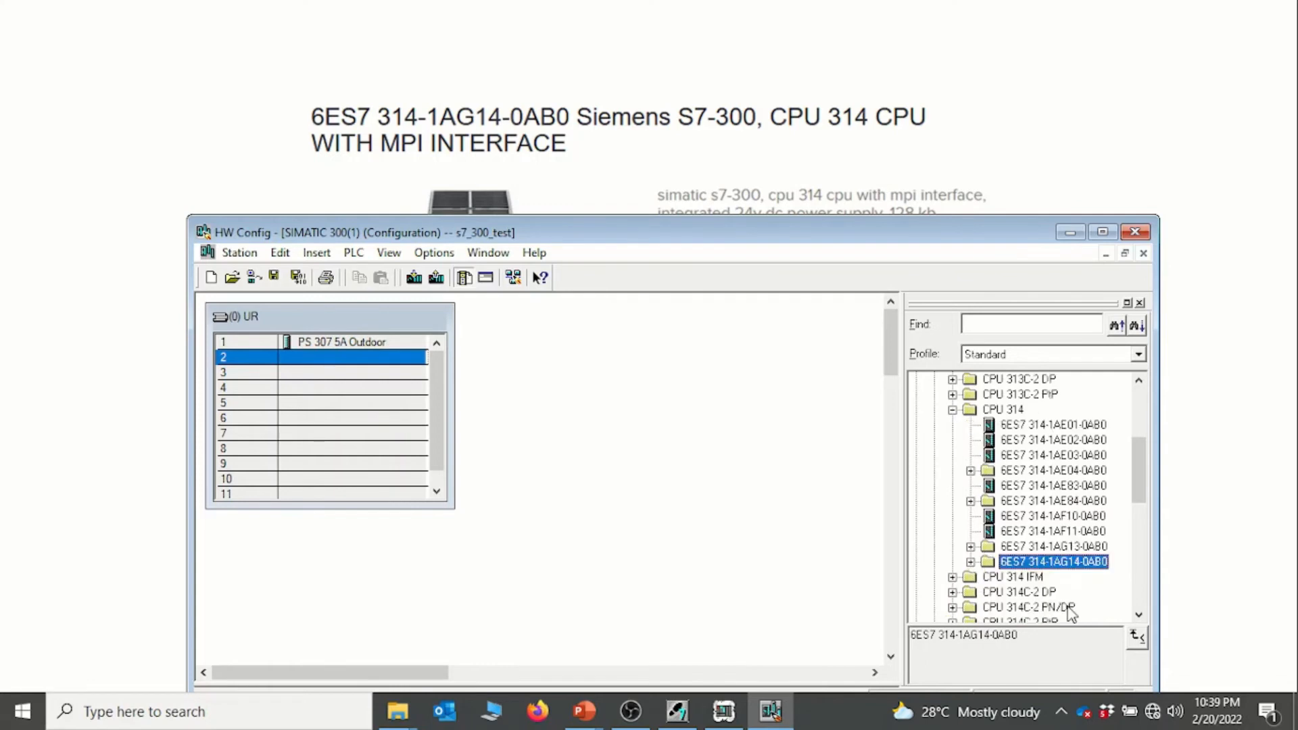
pyautogui.click(970, 562)
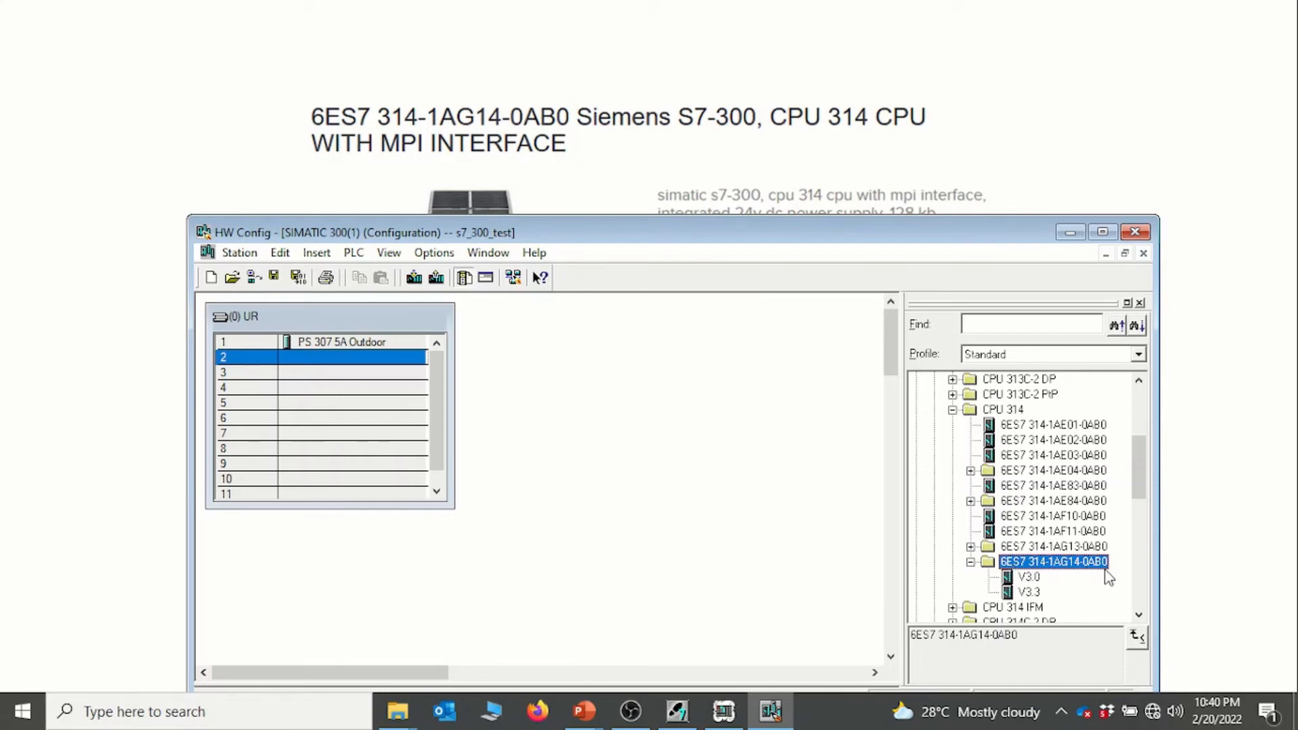
pyautogui.click(1028, 583)
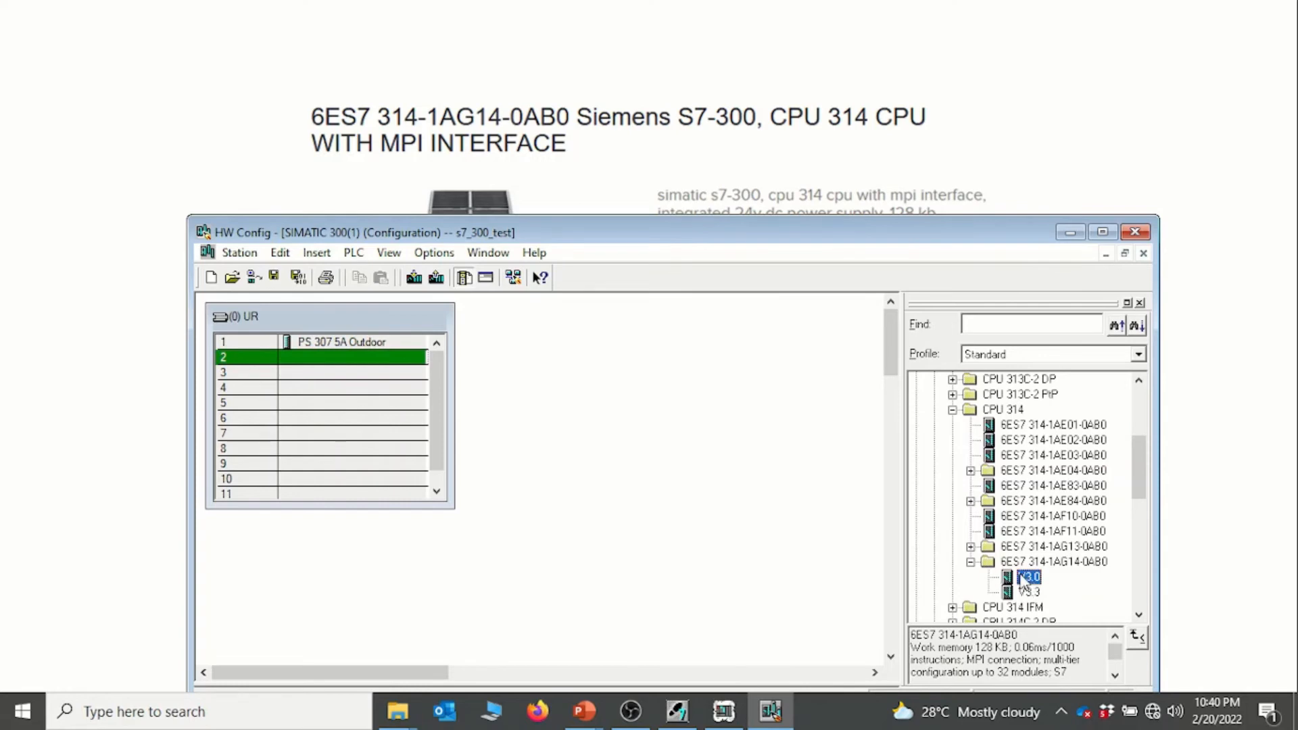
pyautogui.doubleClick(1022, 579)
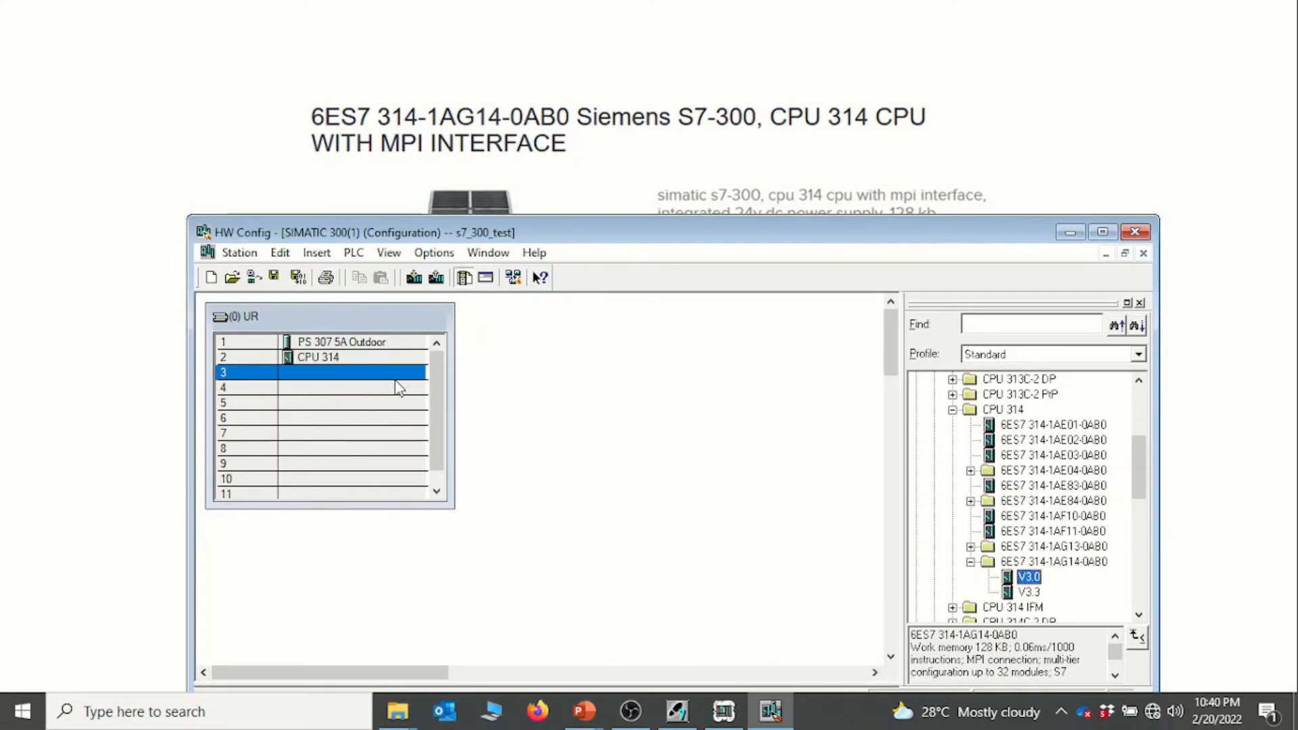
# Step: Review the modules in slots 1 and 2, collapse the CPU 314 catalog folder and select slot 4 of the rack
pyautogui.click(350, 353)
pyautogui.click(354, 341)
pyautogui.click(361, 362)
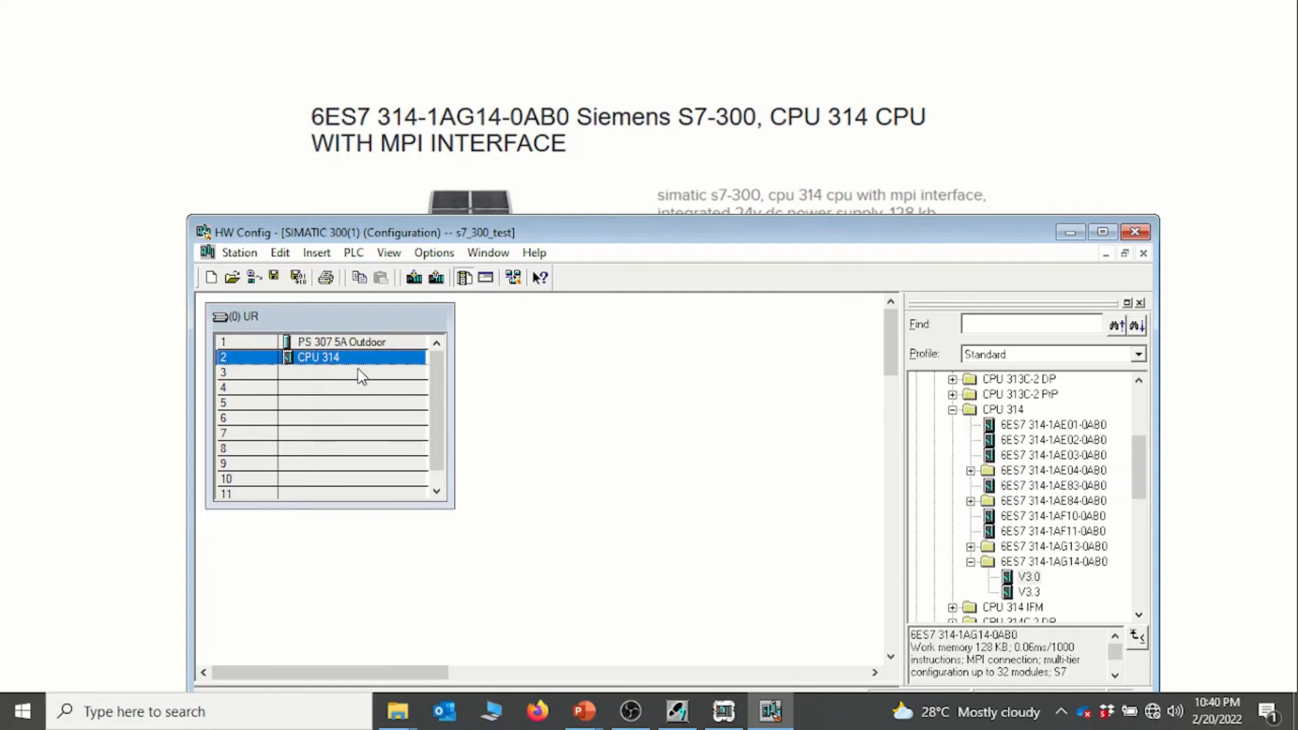
pyautogui.click(360, 373)
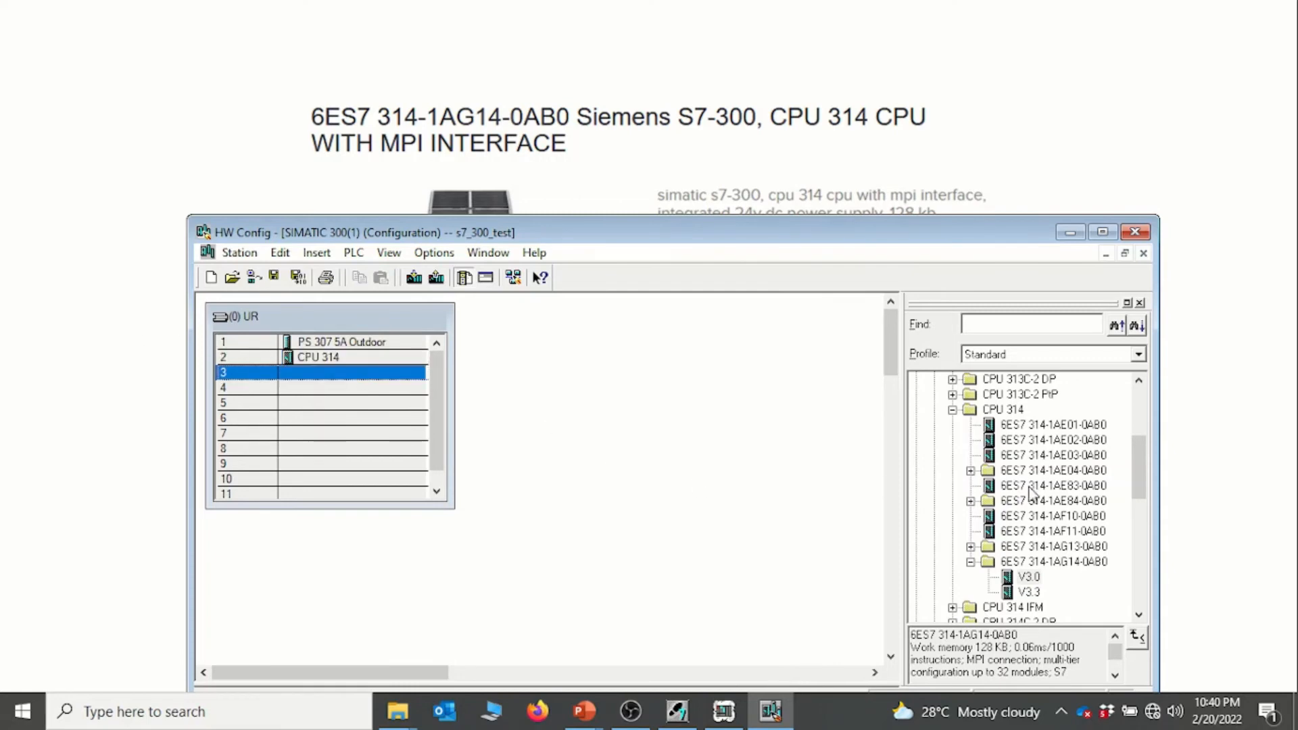
pyautogui.click(952, 410)
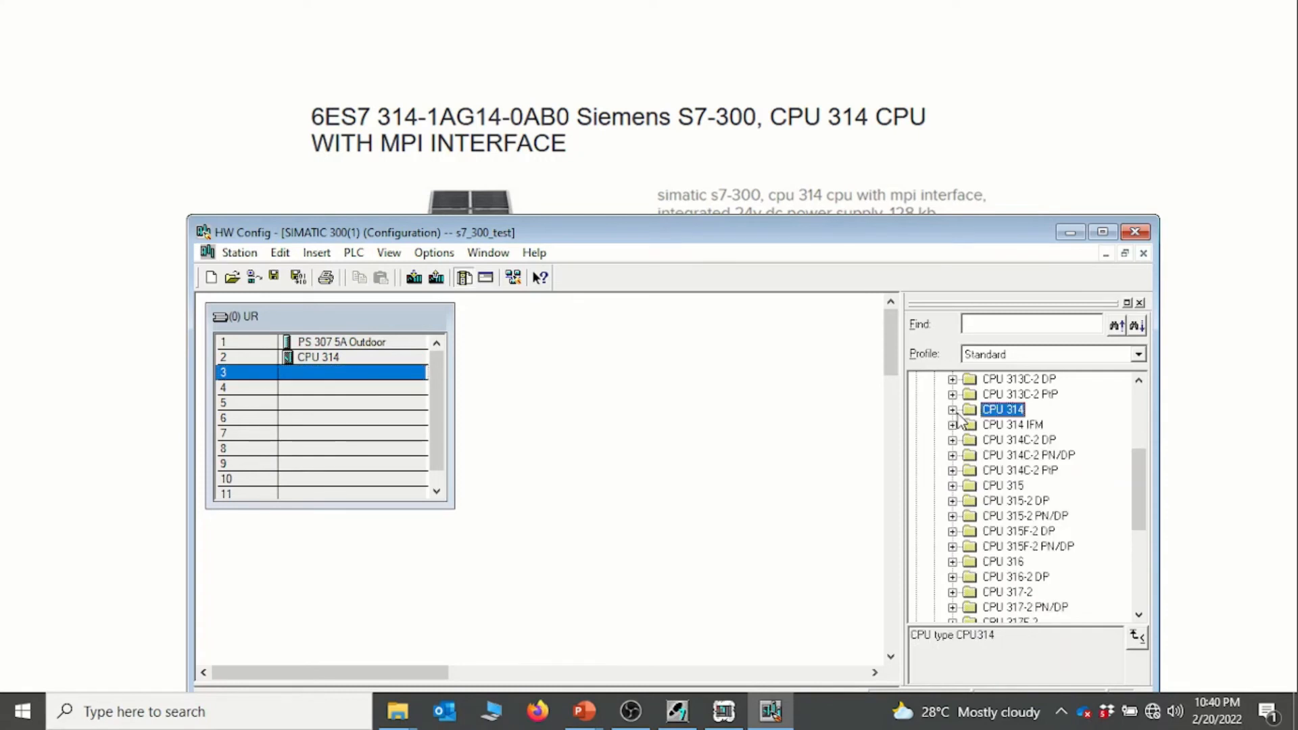
pyautogui.click(313, 394)
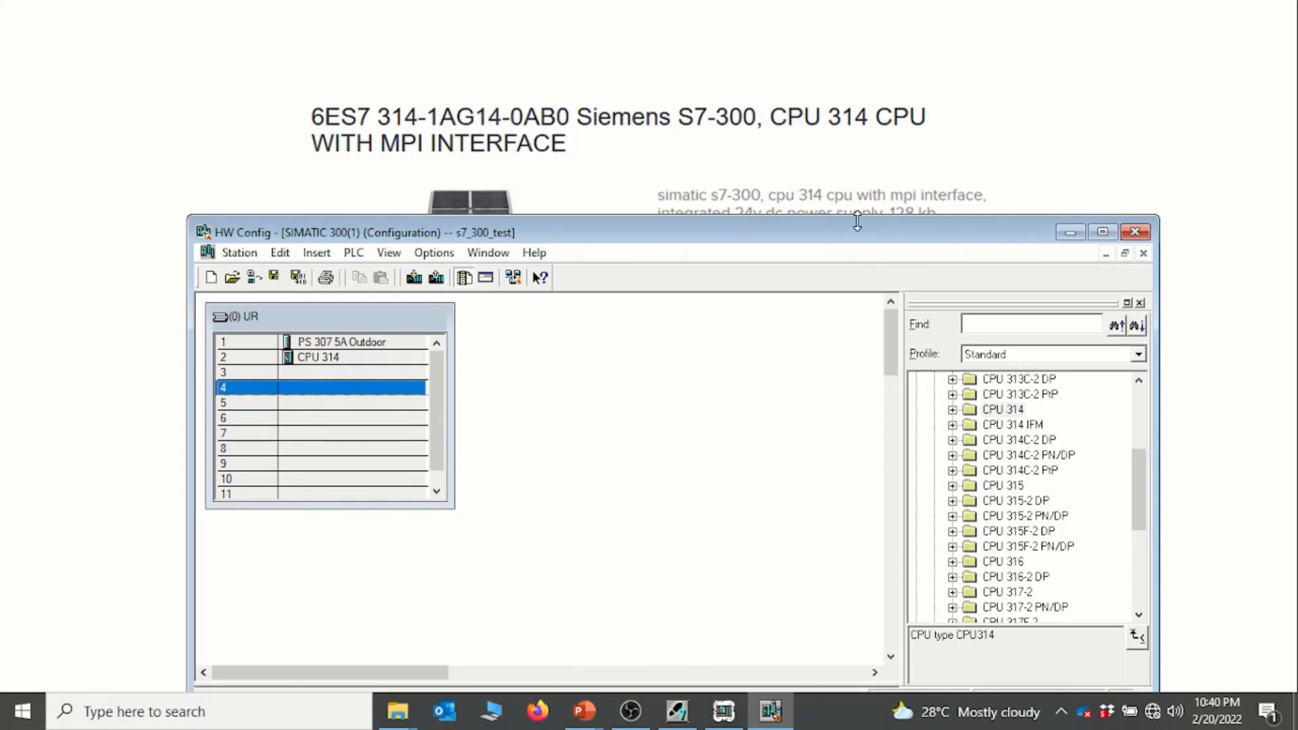
# Step: Switch to the presentation, check the digital input module's order number on the following slide and return to HW Config
pyautogui.click(945, 166)
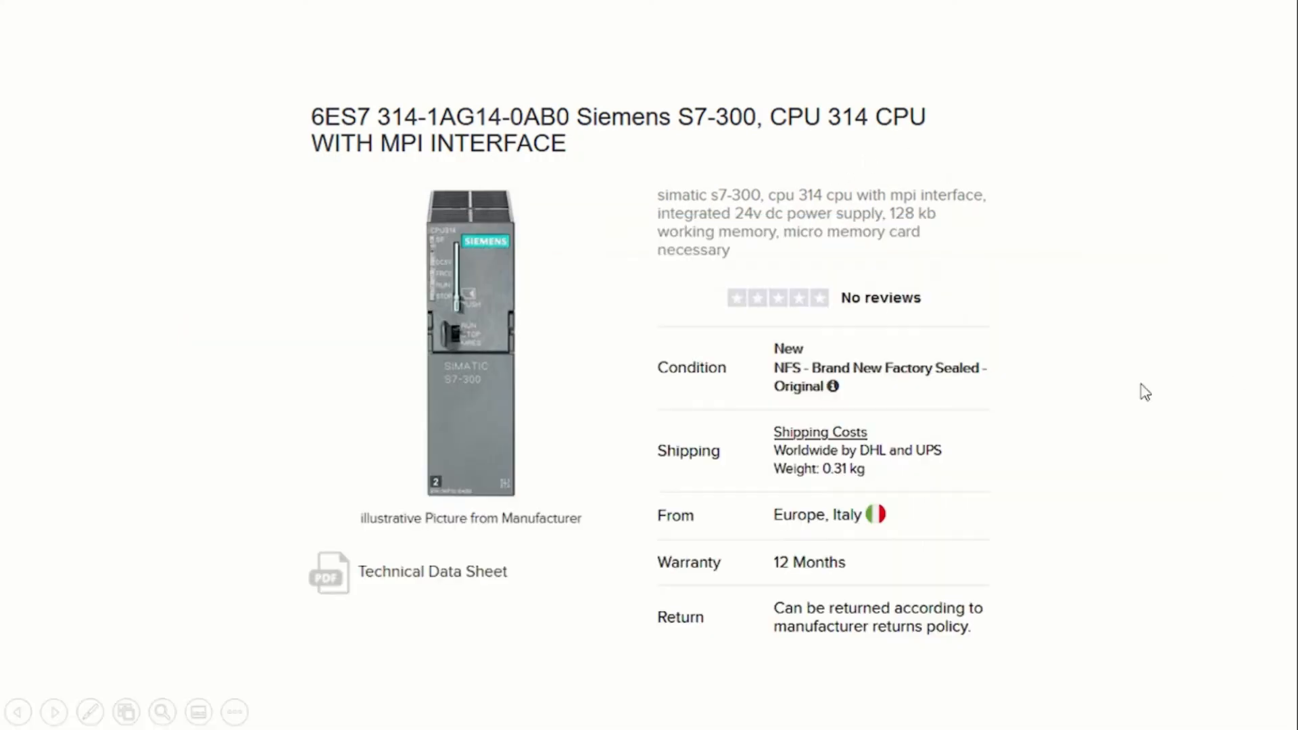
pyautogui.click(711, 641)
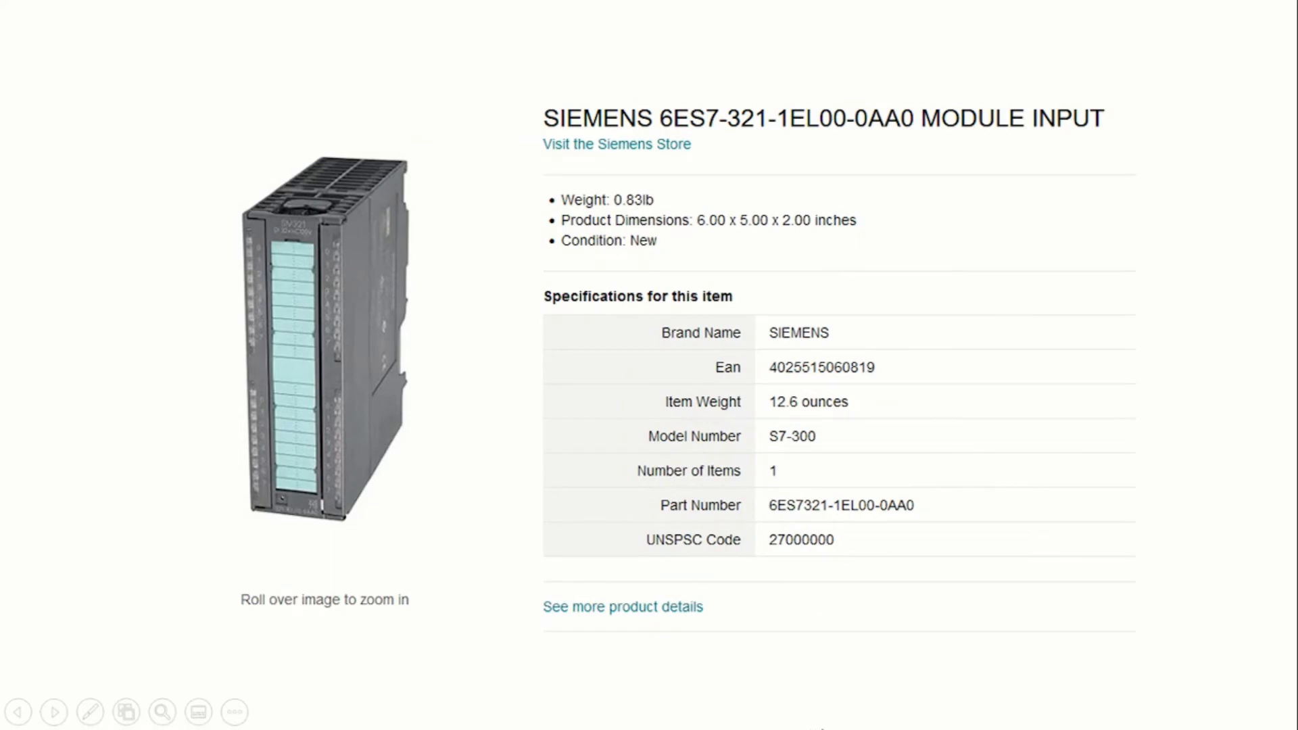
pyautogui.hotkey('alt', 'Tab')
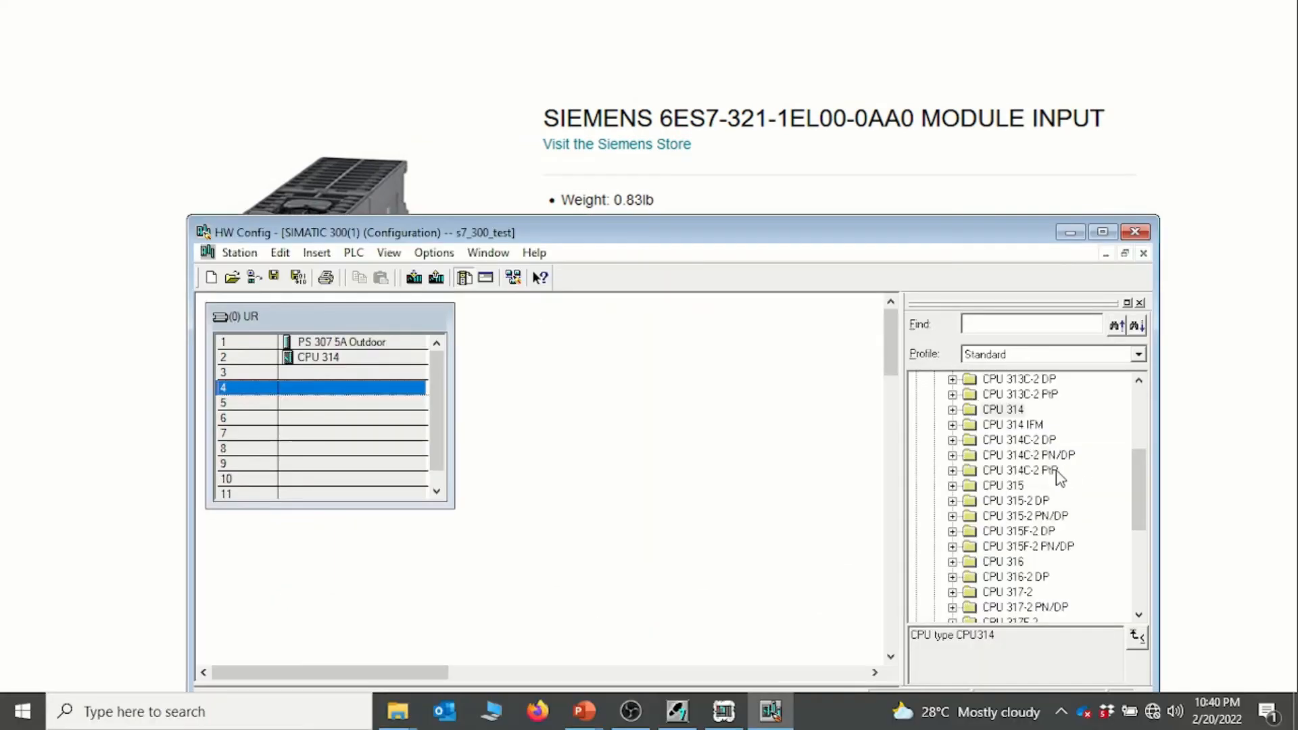
# Step: Insert the SM 321 DI32xAC120V digital input module (6ES7 321-1EL00-0AA0) from the SM-300 DI-300 catalog folder into slot 4
pyautogui.scroll(2, 1057, 471)
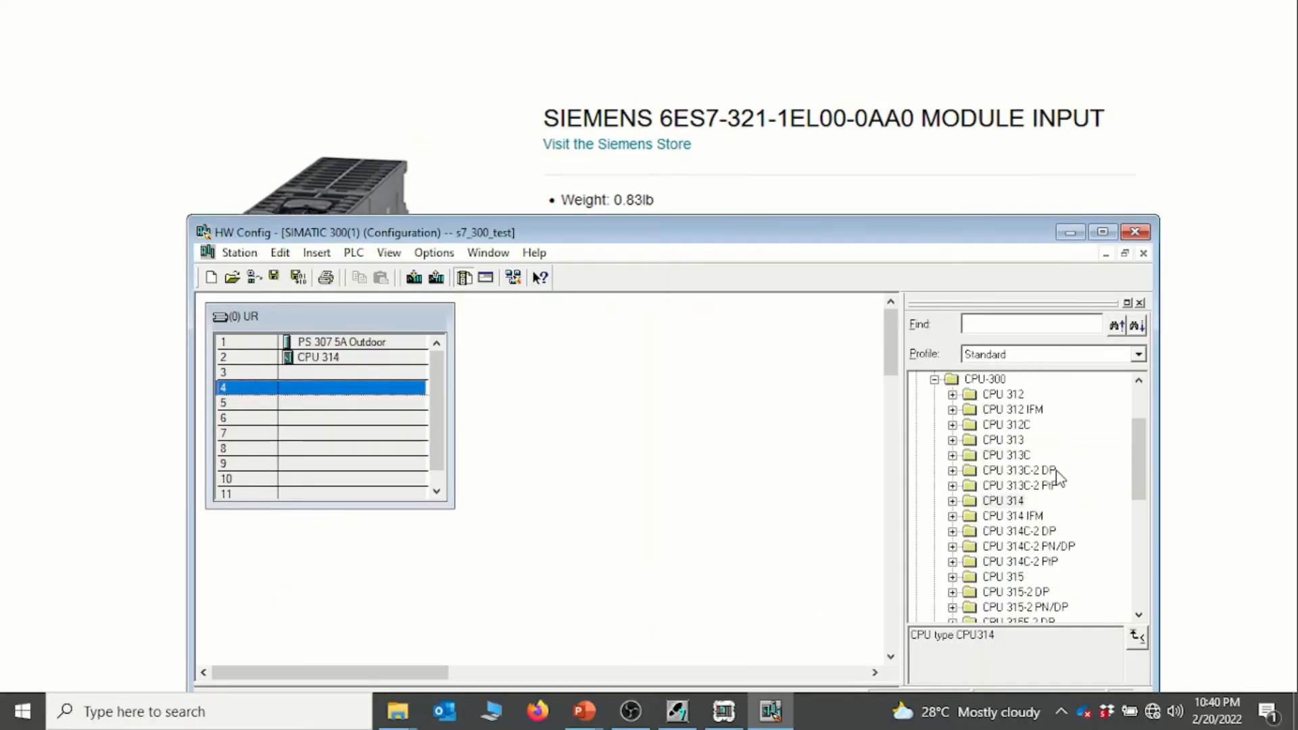
pyautogui.click(934, 380)
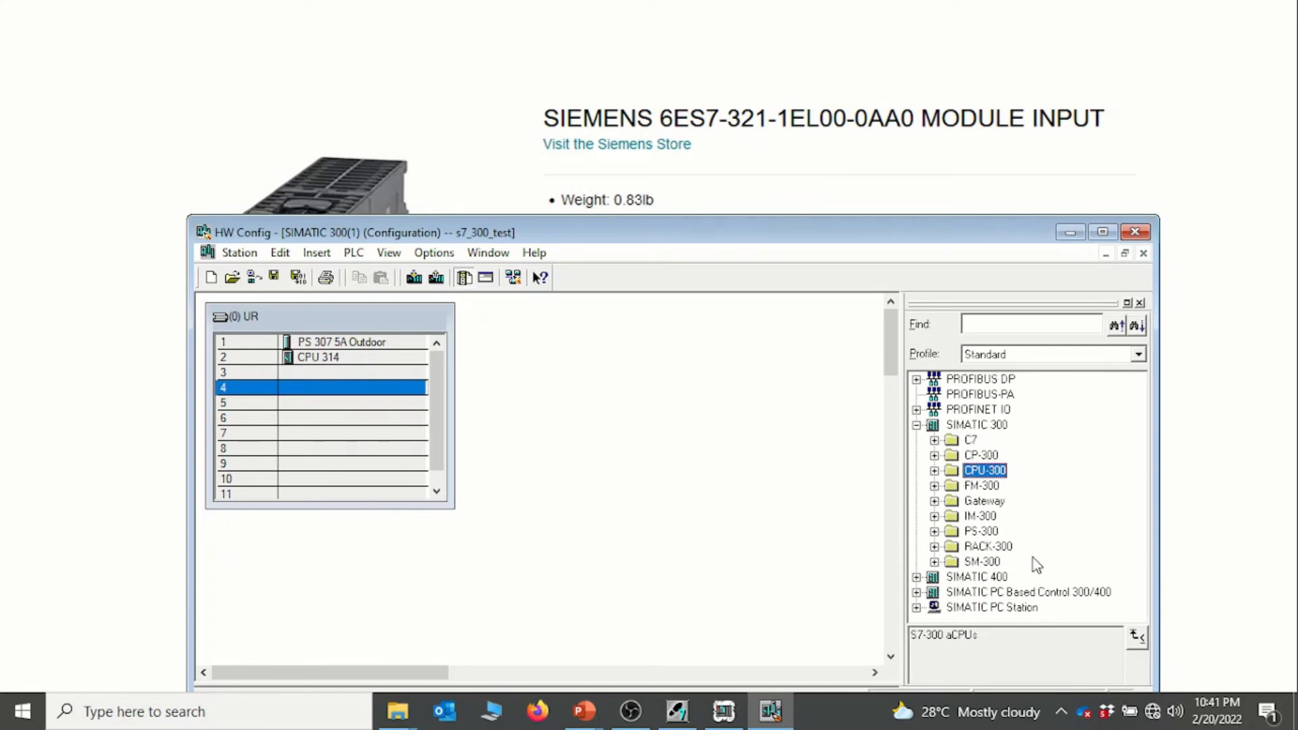
pyautogui.click(935, 562)
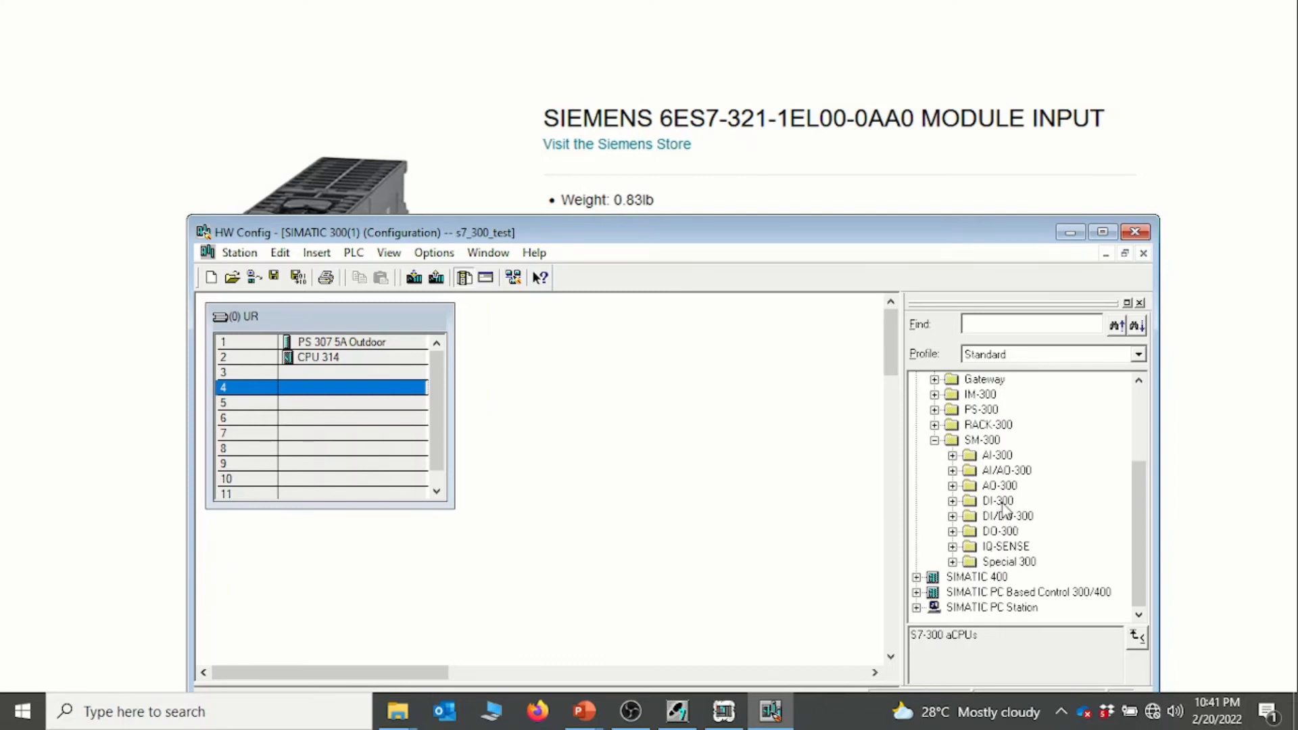
pyautogui.click(952, 502)
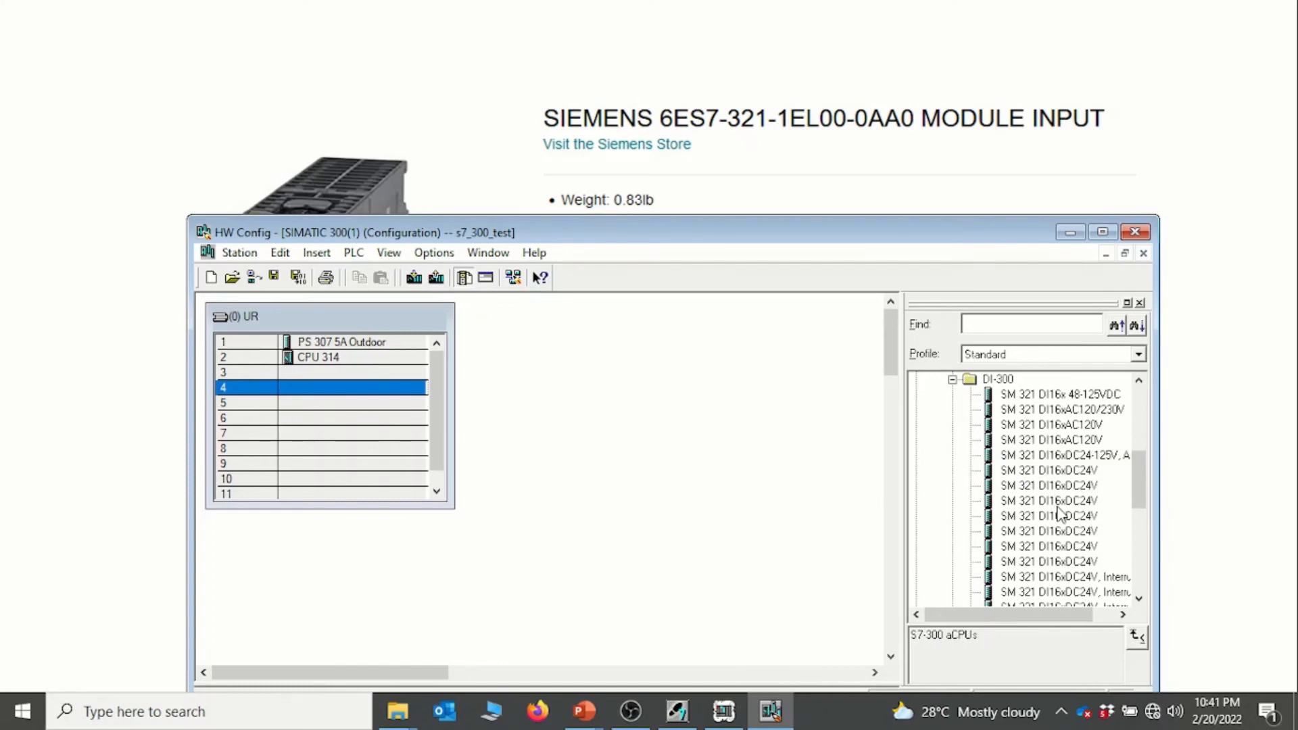
pyautogui.scroll(-5, 1056, 531)
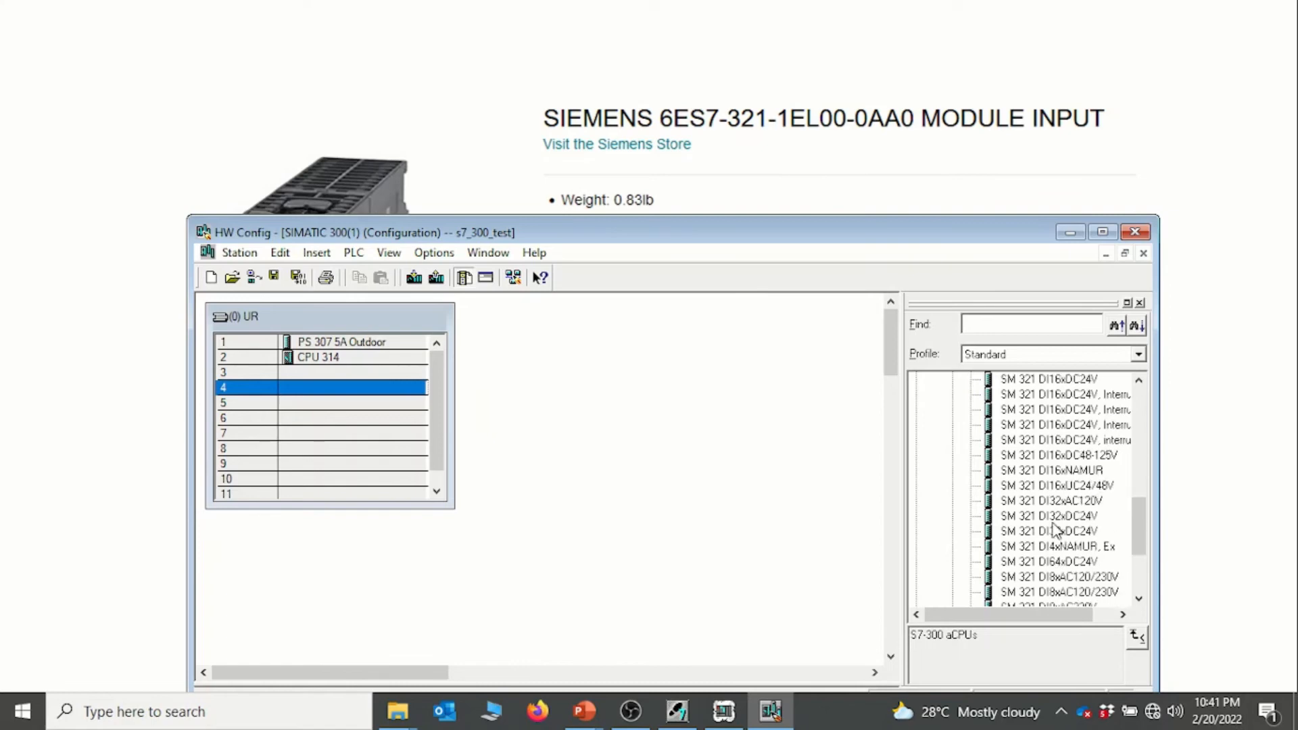
pyautogui.click(1051, 425)
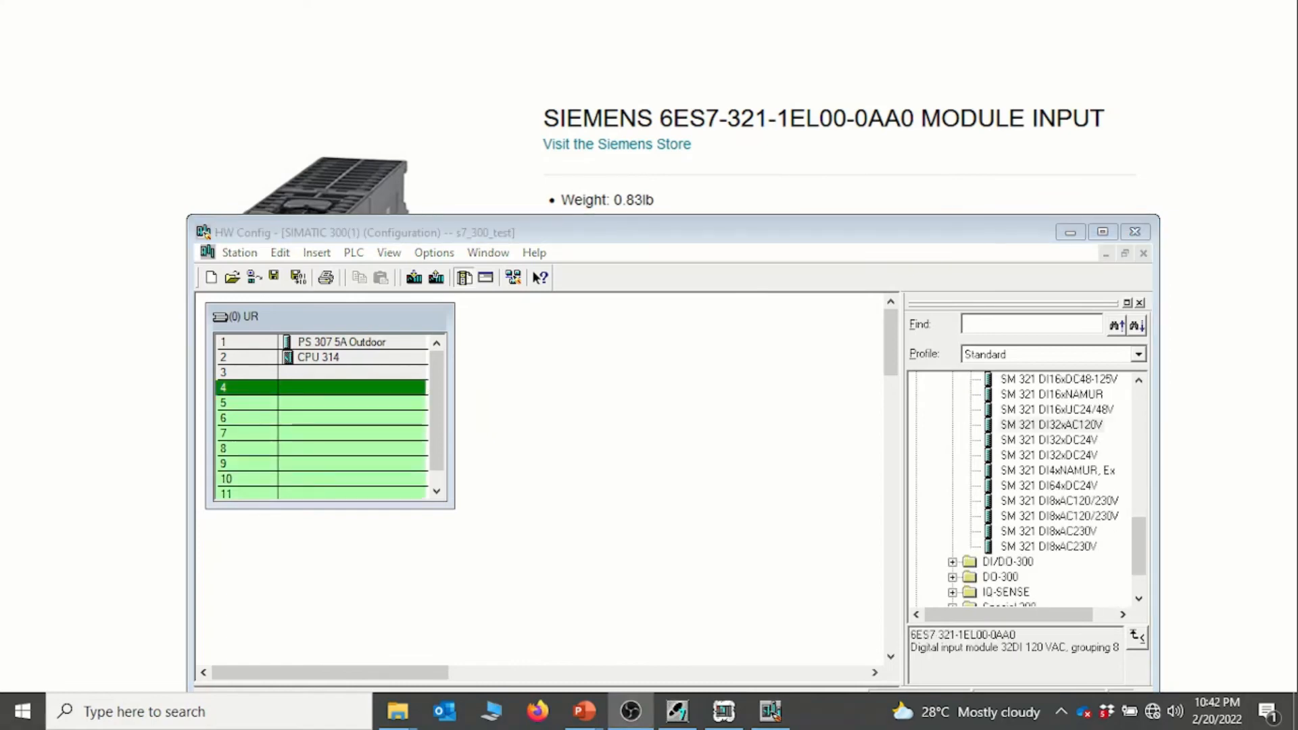
pyautogui.click(1087, 431)
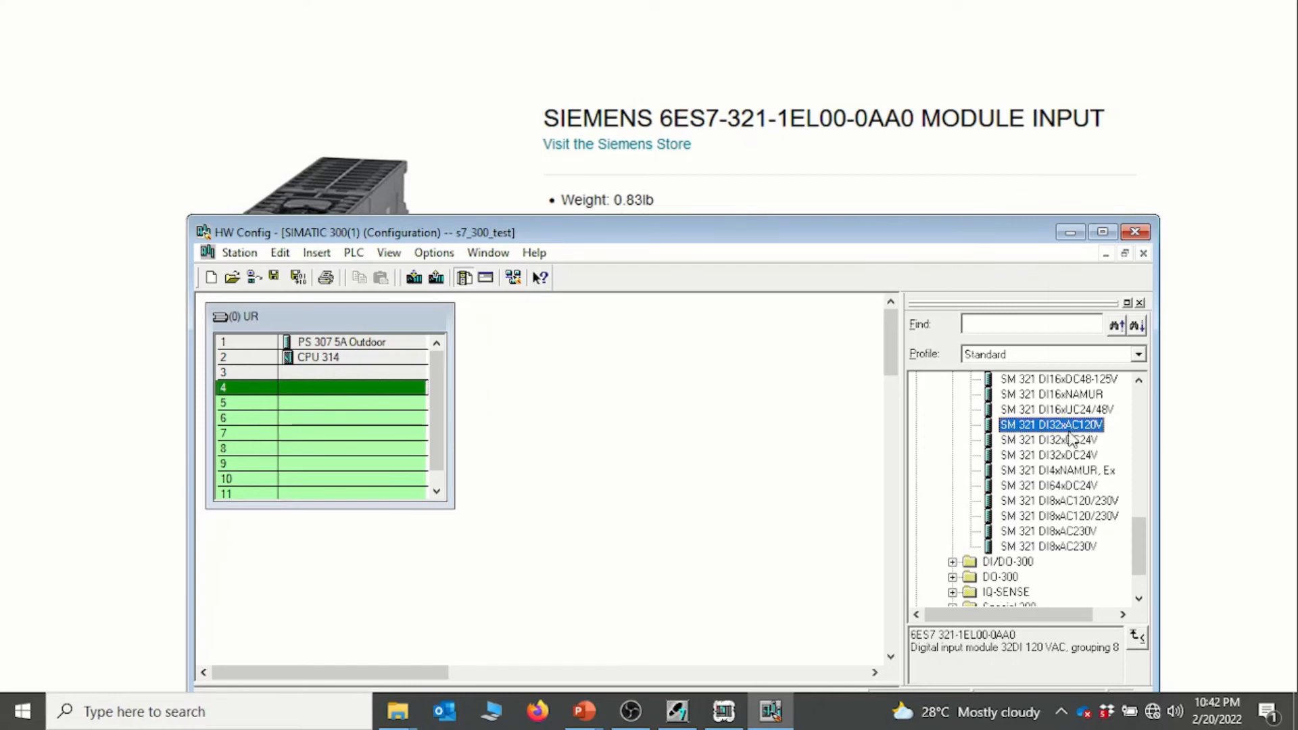
pyautogui.click(1062, 424)
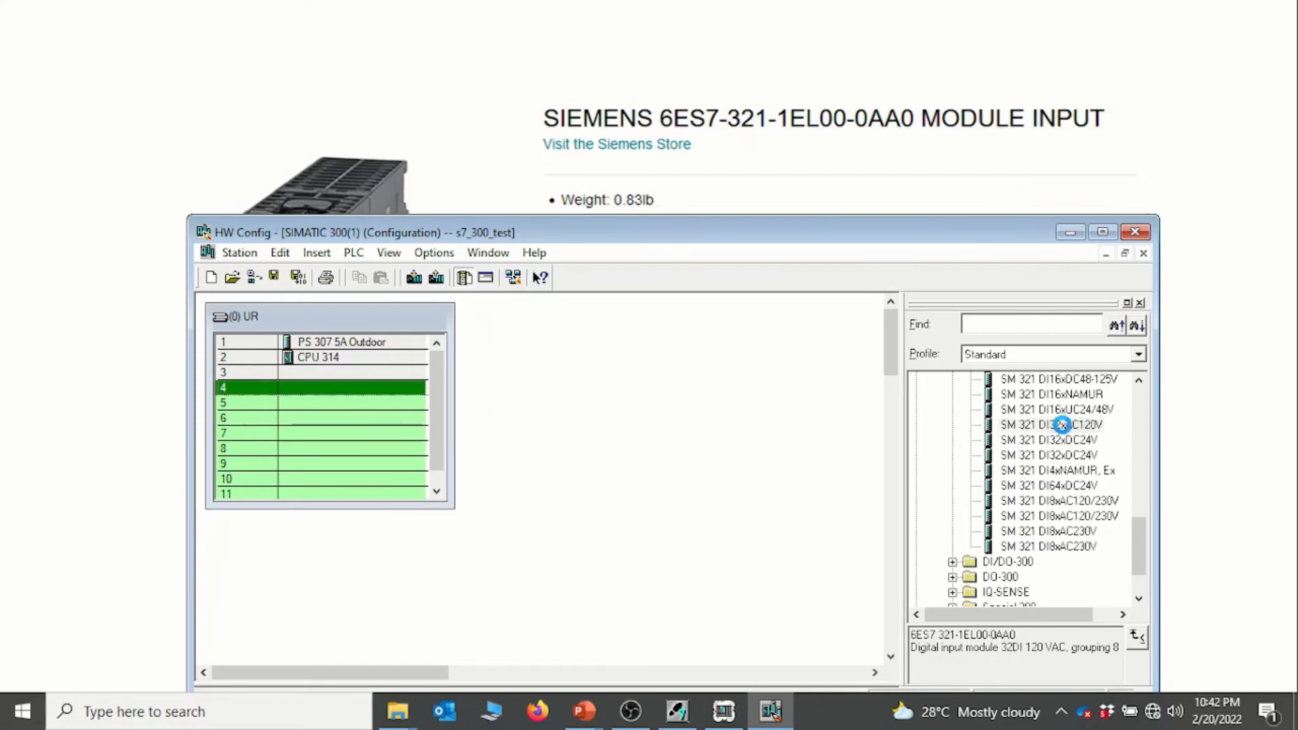
pyautogui.moveTo(1062, 425); pyautogui.dragTo(346, 388)
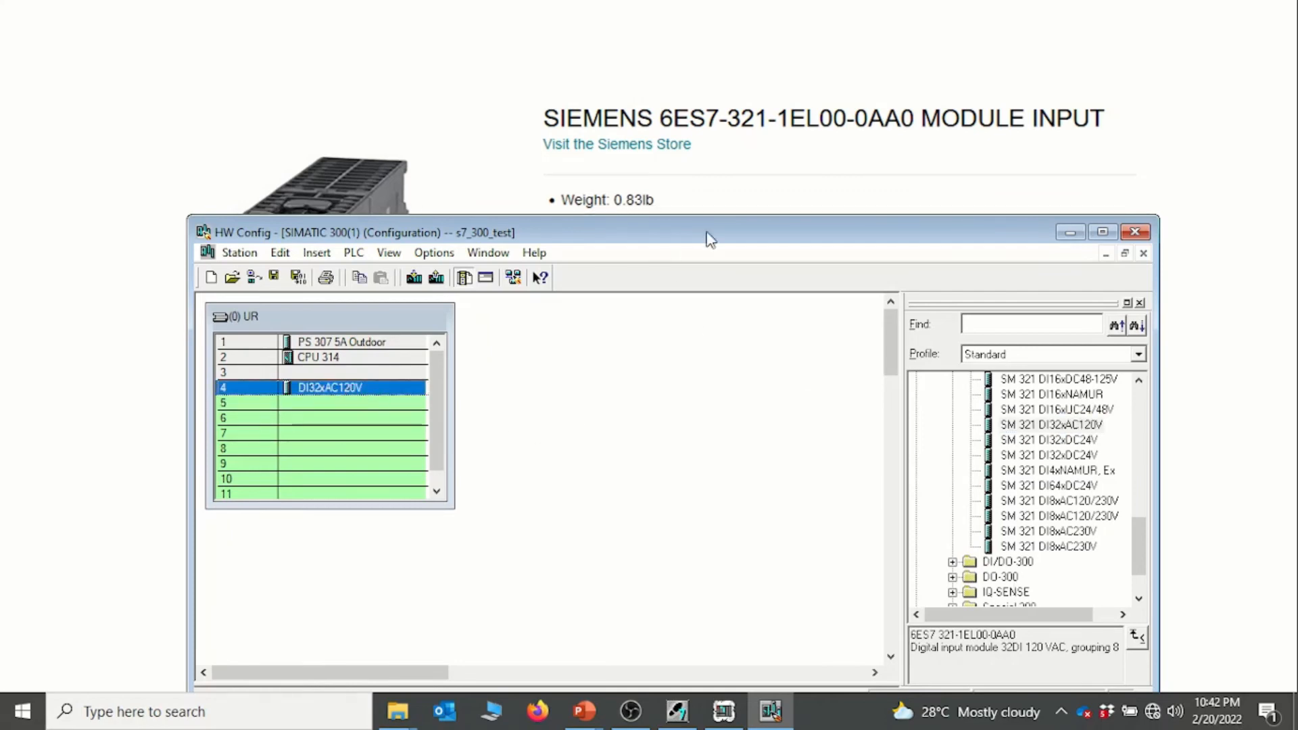
# Step: Check the digital output module's order number on the presentation's following slide and return to HW Config
pyautogui.hotkey('alt', 'Tab')
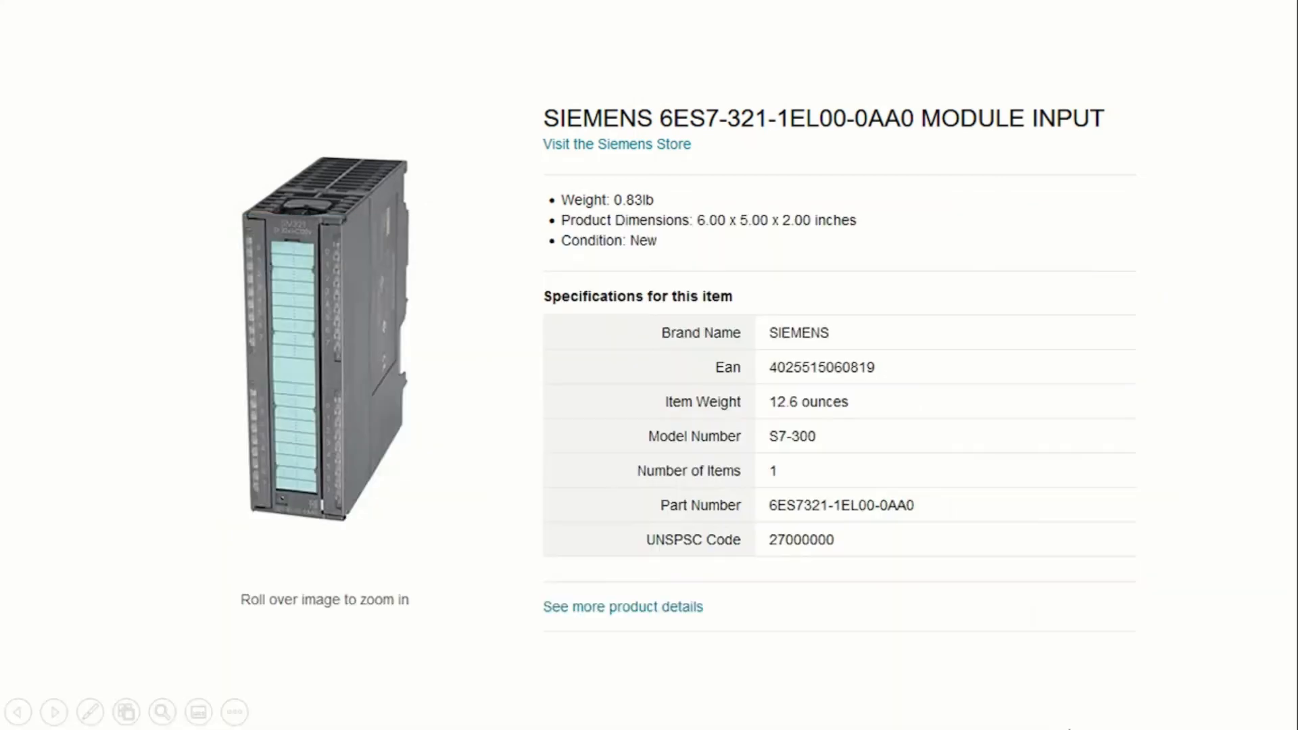
pyautogui.click(1060, 562)
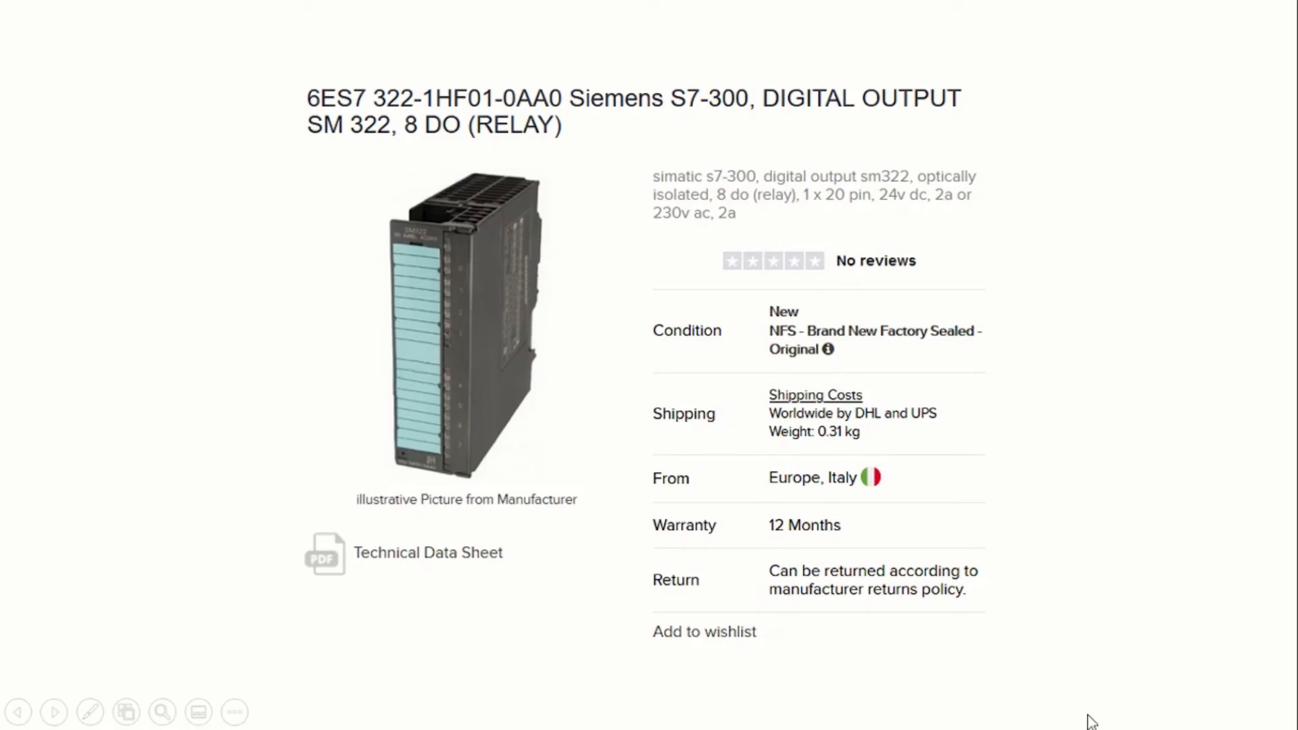
pyautogui.hotkey('alt', 'Tab')
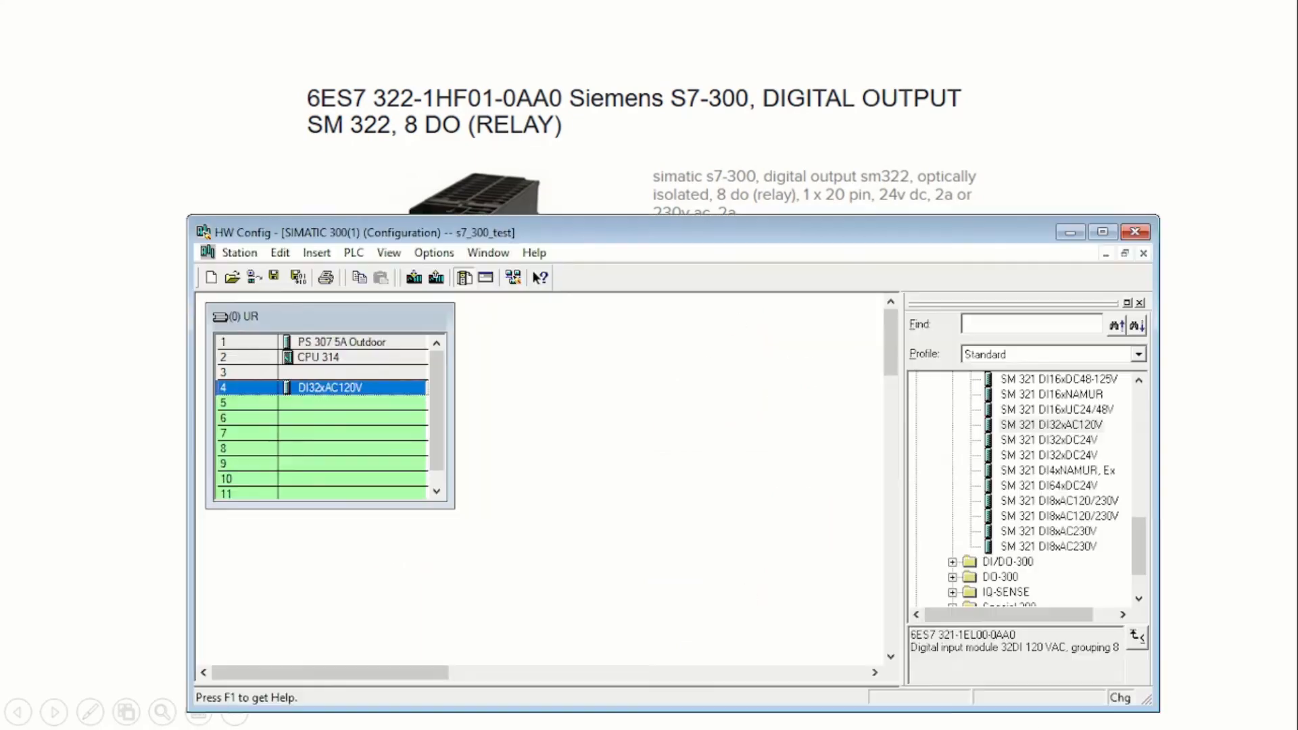
# Step: Collapse the DI-300 folder and expand the DO-300 folder under SM-300 in the hardware catalog
pyautogui.scroll(5, 942, 457)
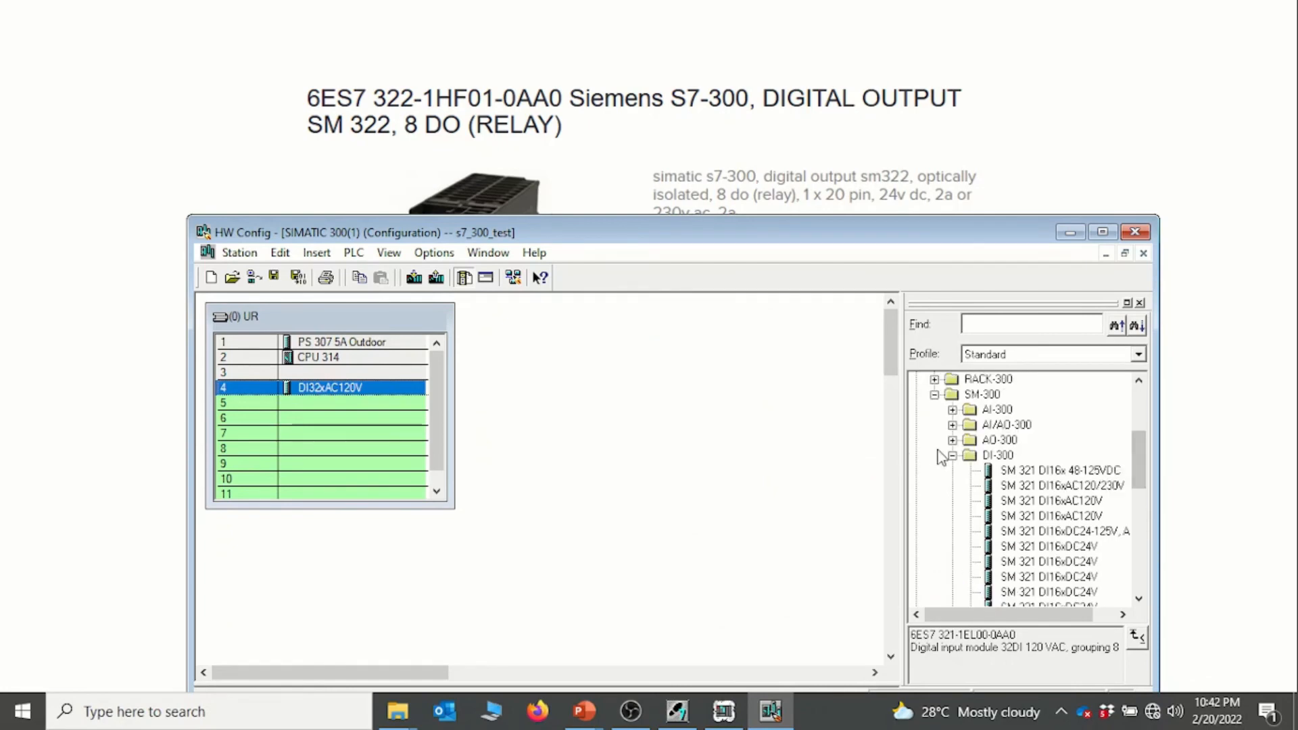
pyautogui.click(952, 456)
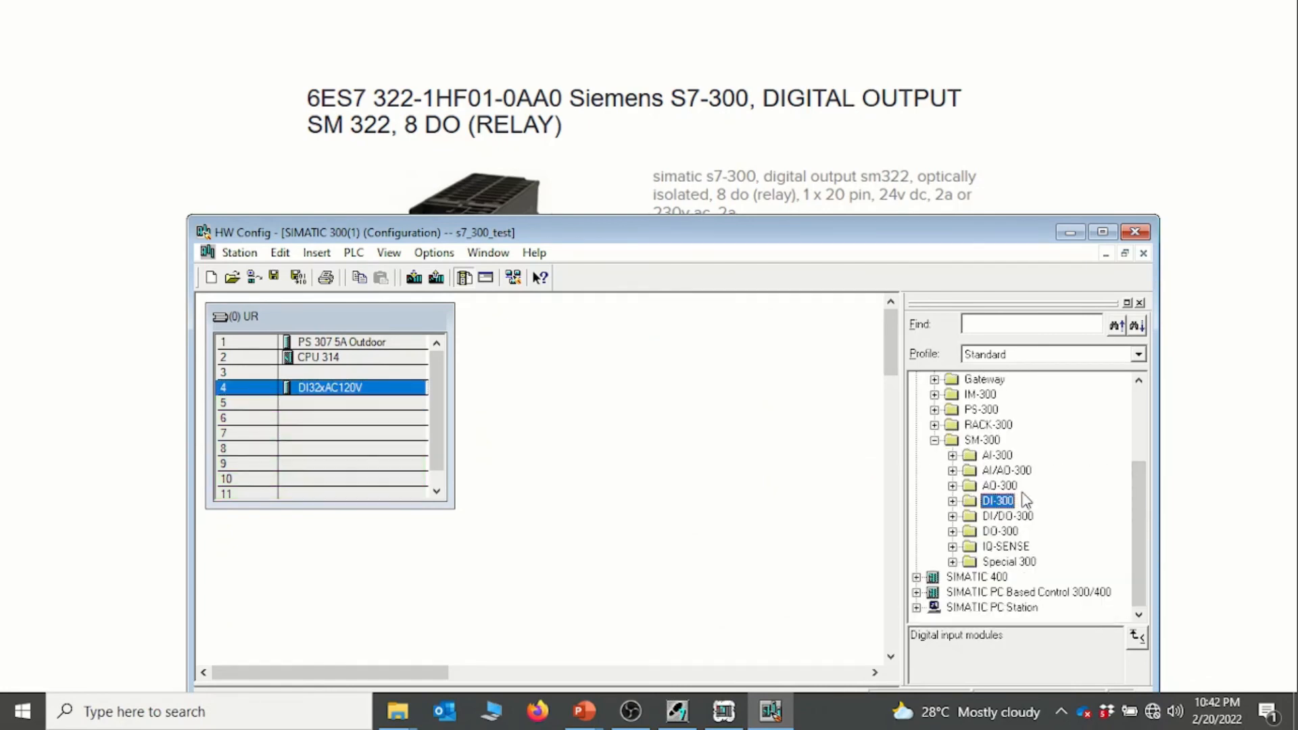
pyautogui.click(951, 532)
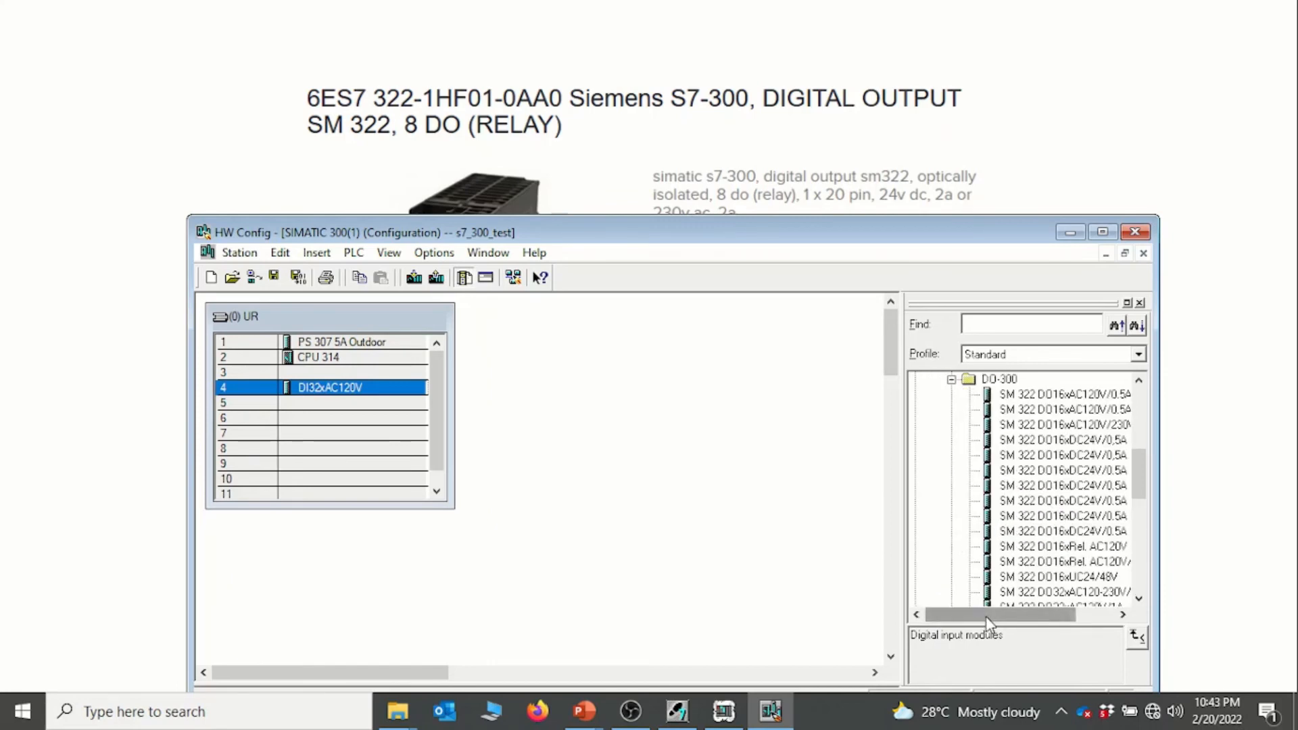
# Step: Insert the SM 322 DO8xRel. AC230V/8A digital output module (6ES7 322-1HF10-0AA0) from the DO-300 folder into slot 5
pyautogui.moveTo(986, 616); pyautogui.dragTo(1024, 615)
pyautogui.scroll(-1, 1041, 536)
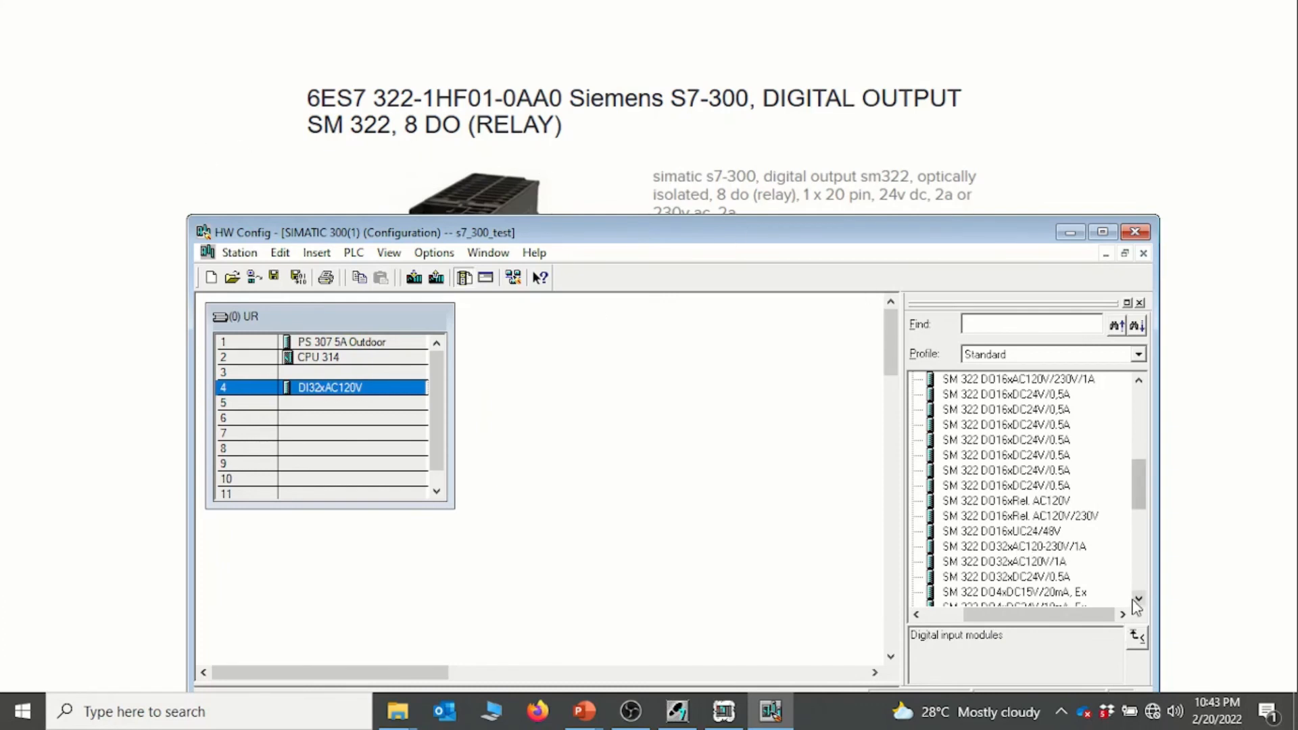
pyautogui.click(1140, 599)
pyautogui.click(1139, 599)
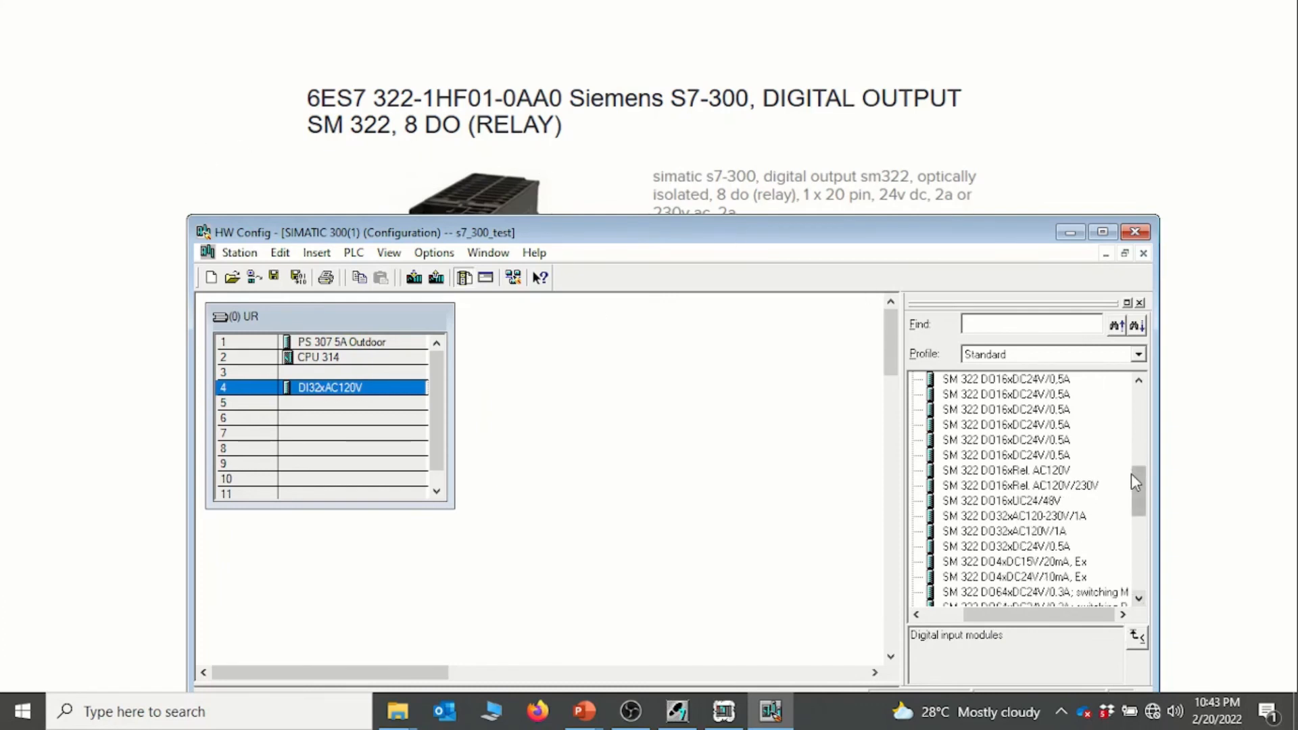
pyautogui.scroll(-3, 1136, 481)
pyautogui.click(1001, 516)
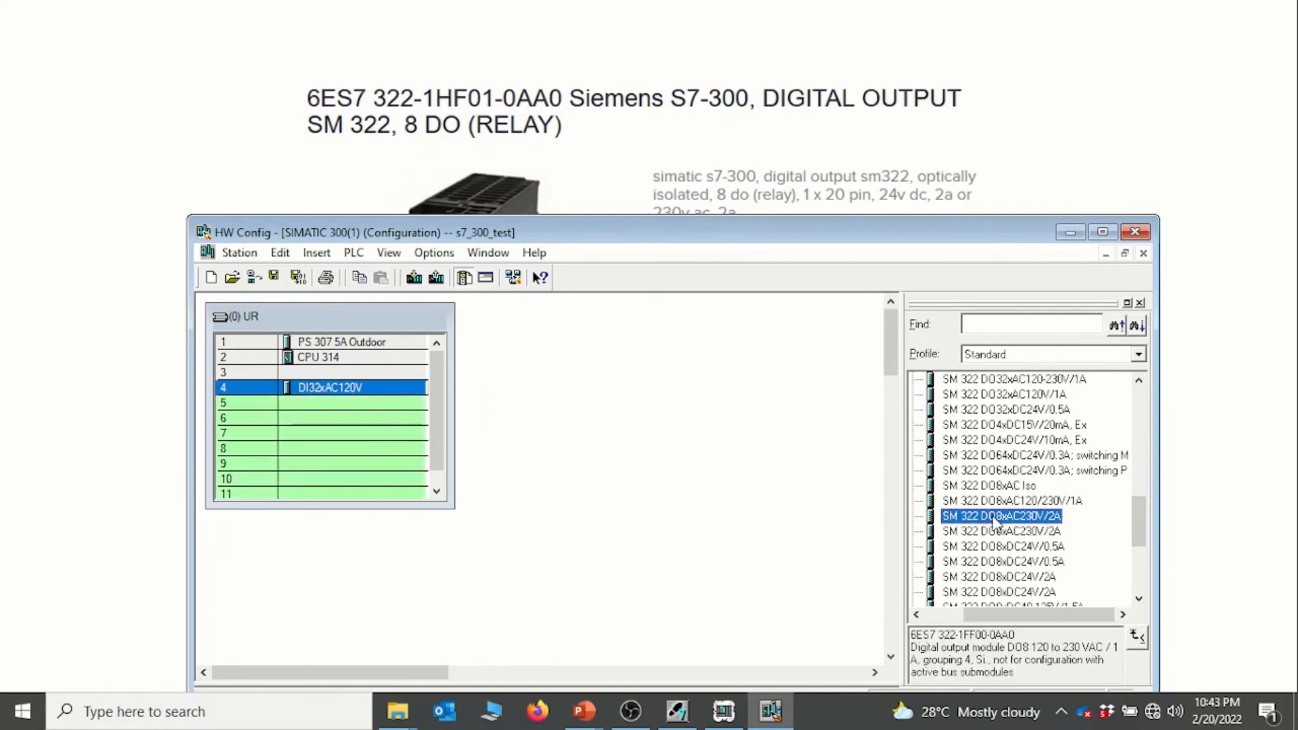
pyautogui.click(1014, 546)
pyautogui.scroll(-4, 1008, 534)
pyautogui.click(1000, 517)
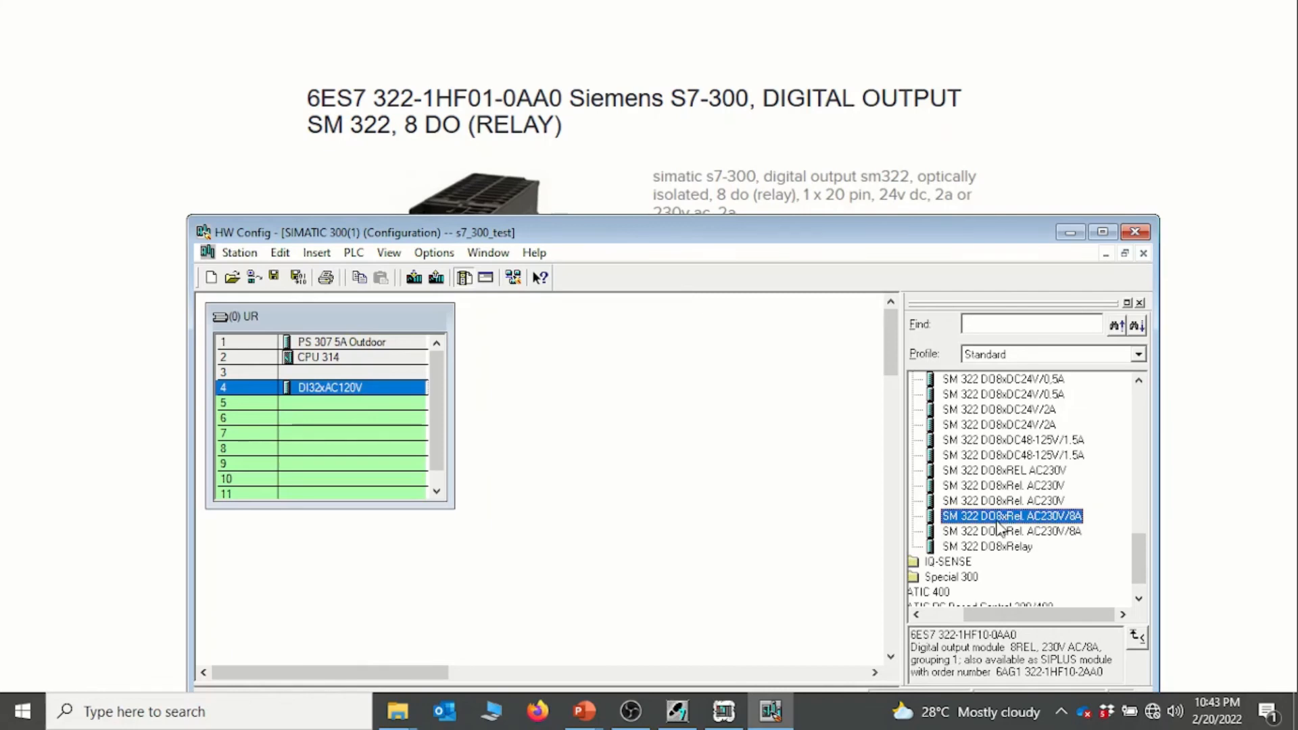
pyautogui.click(345, 404)
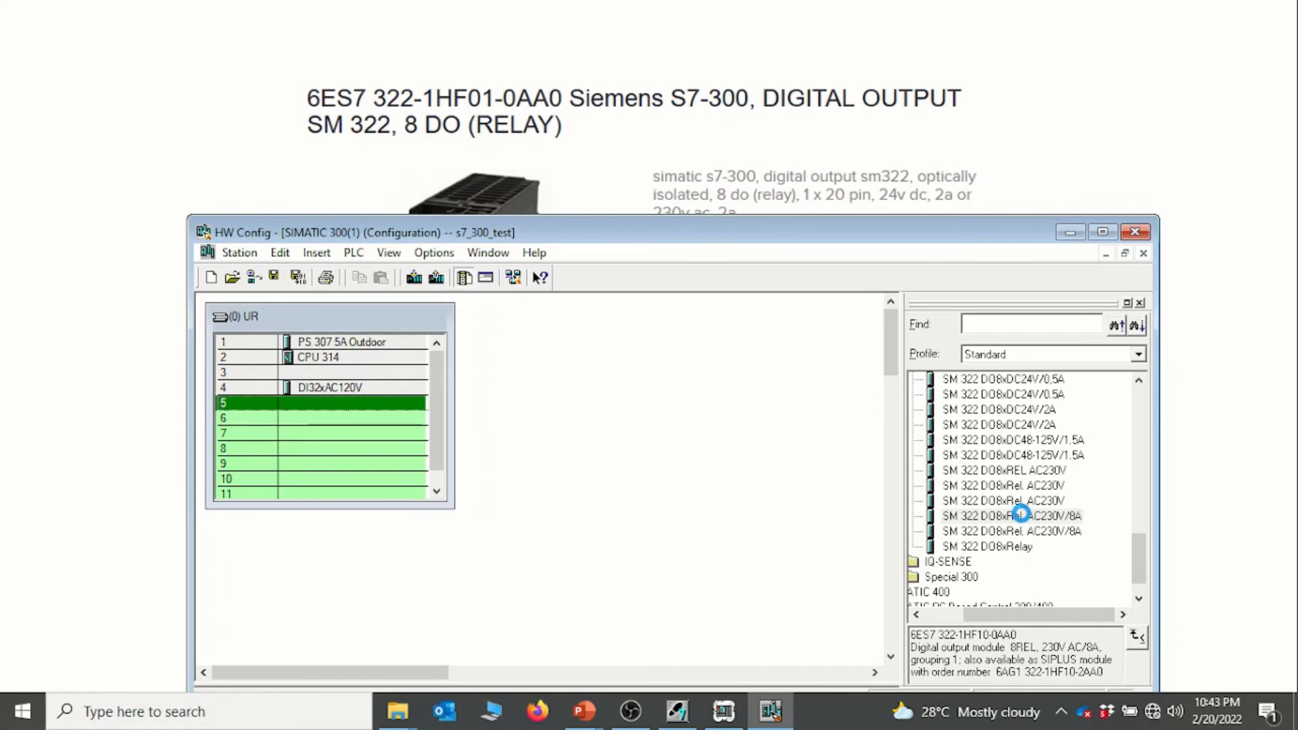
pyautogui.doubleClick(1025, 517)
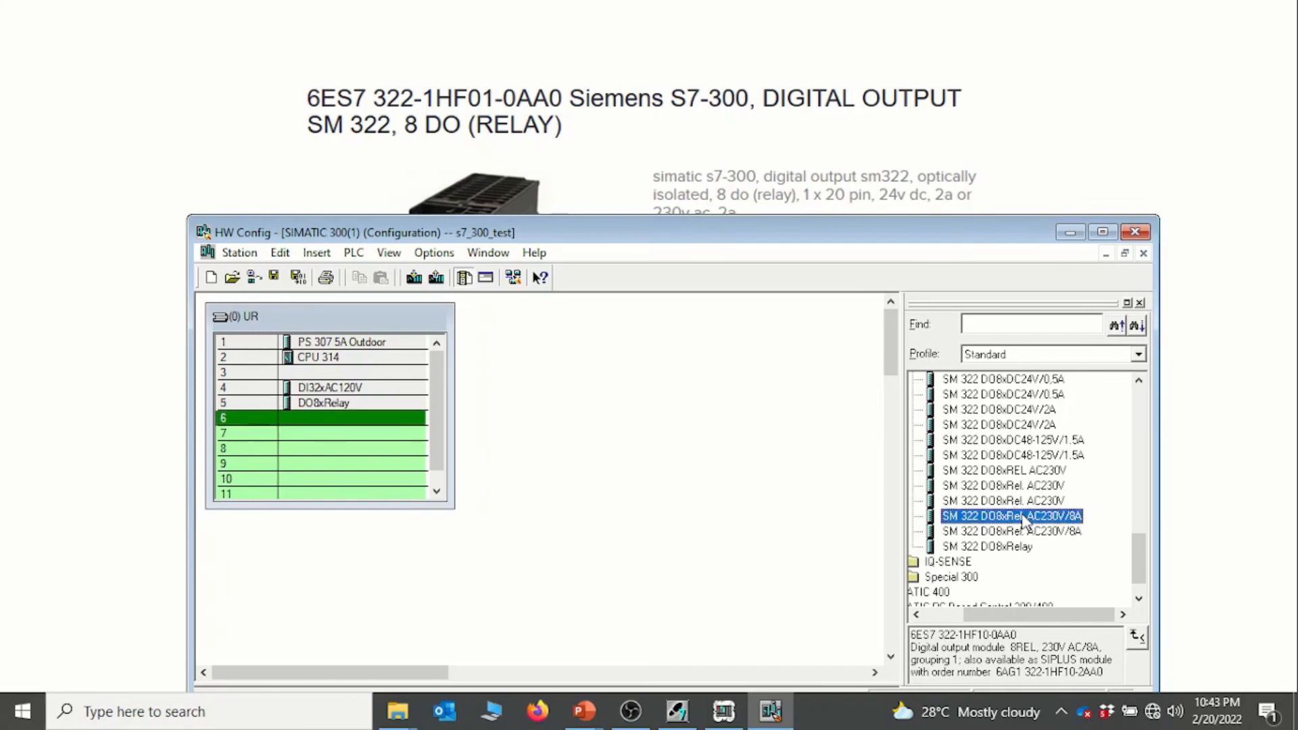
# Step: Maximize the HW Config window and review rack slots 1 to 5 one by one
pyautogui.click(1102, 232)
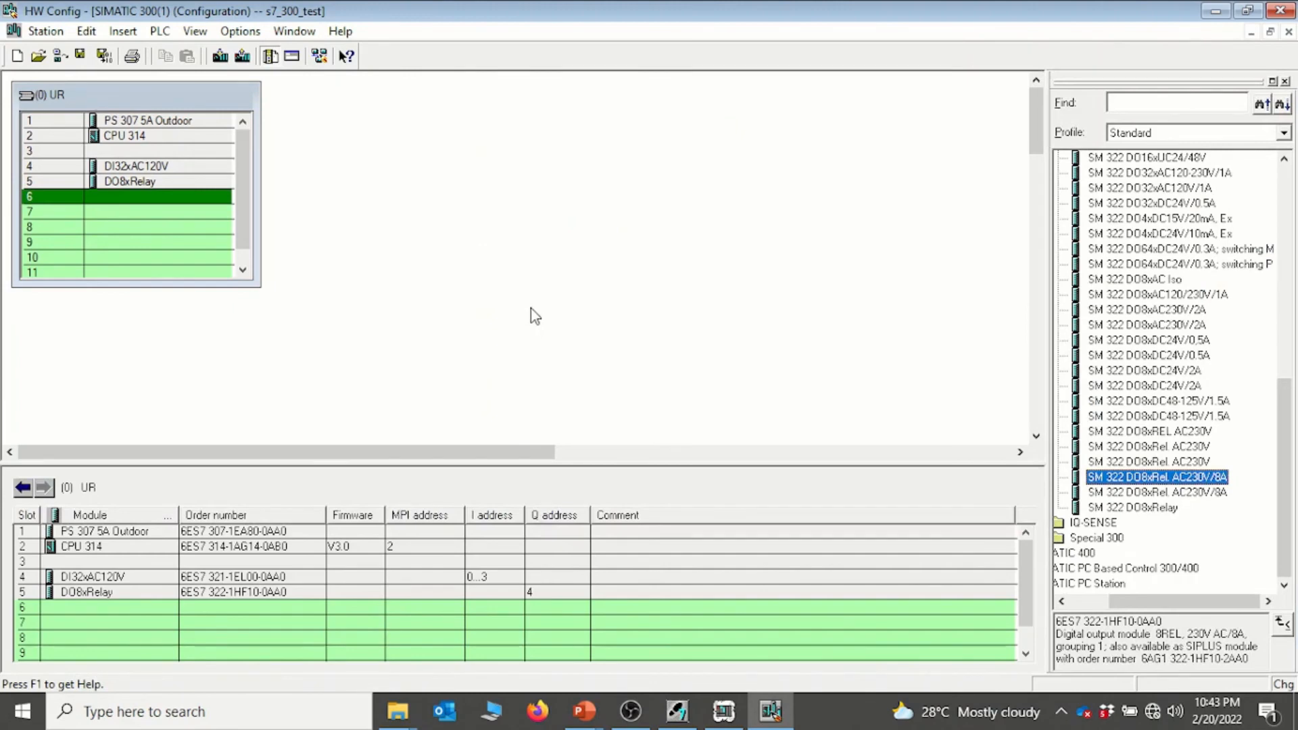
pyautogui.click(142, 124)
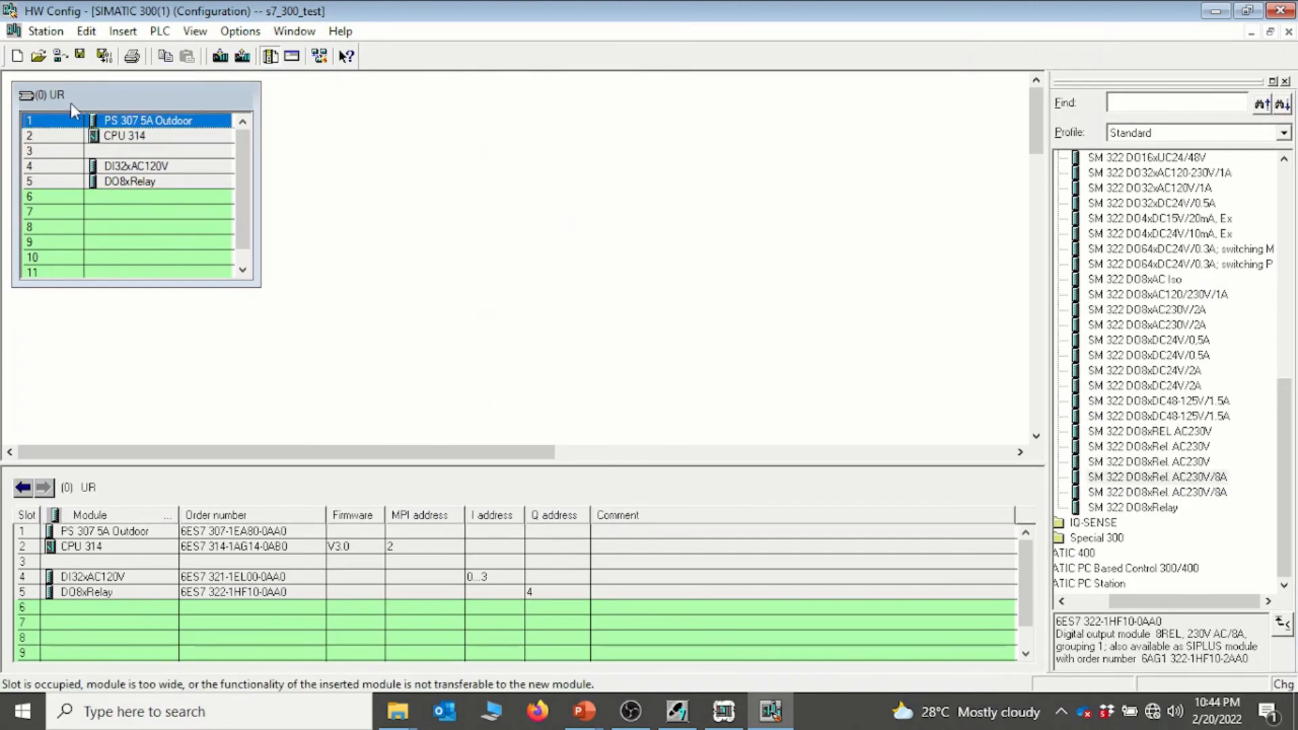
pyautogui.click(166, 140)
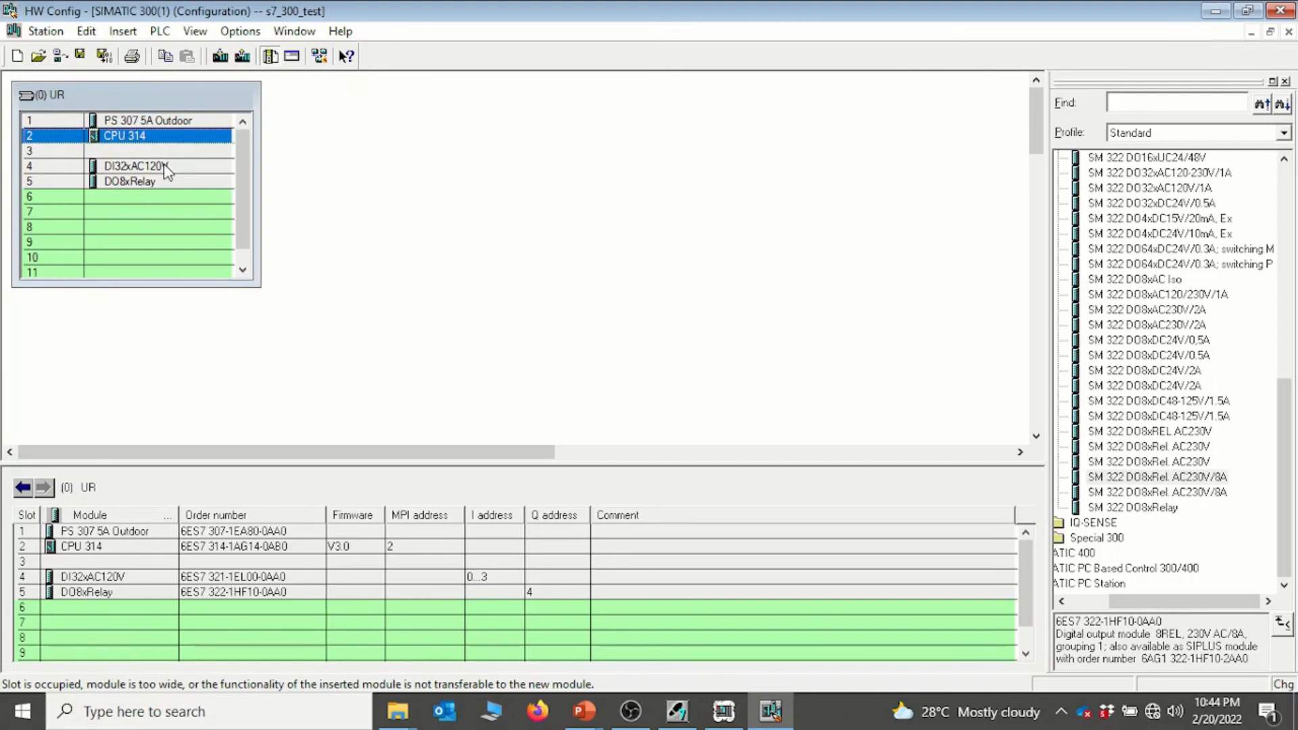
pyautogui.click(160, 155)
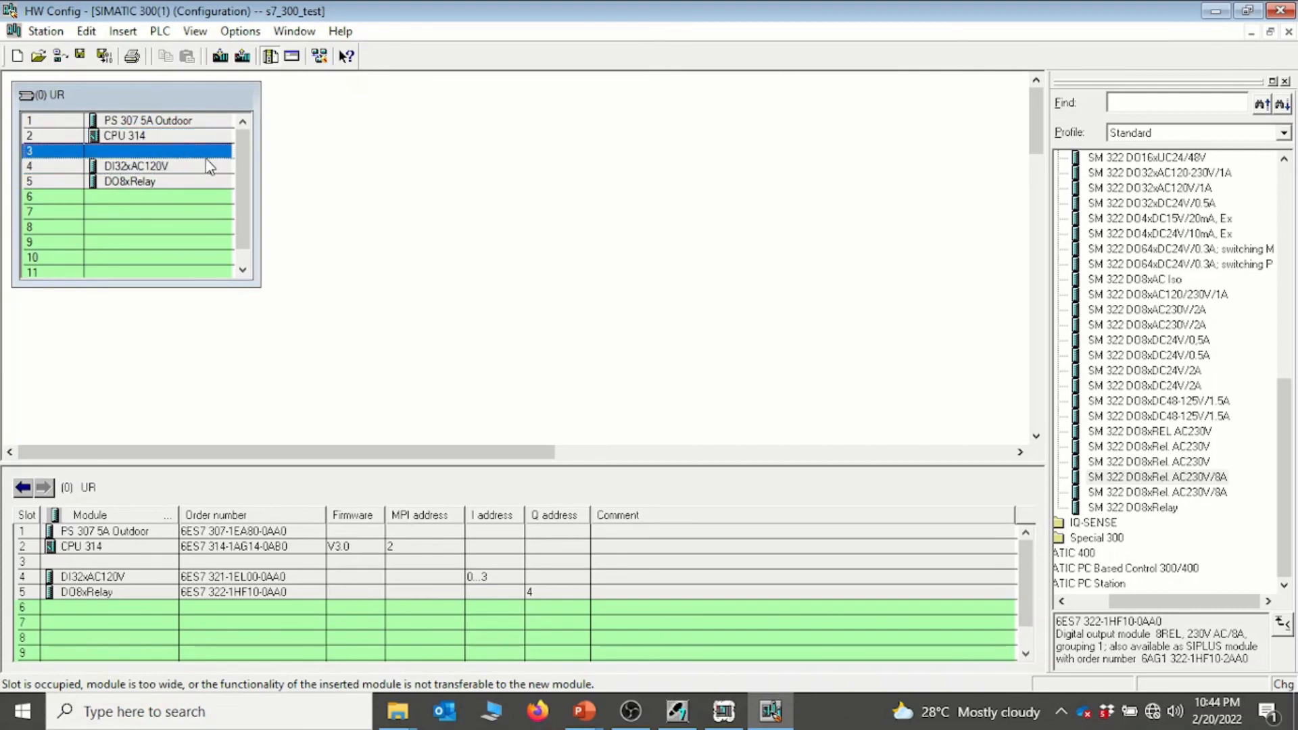
pyautogui.click(179, 172)
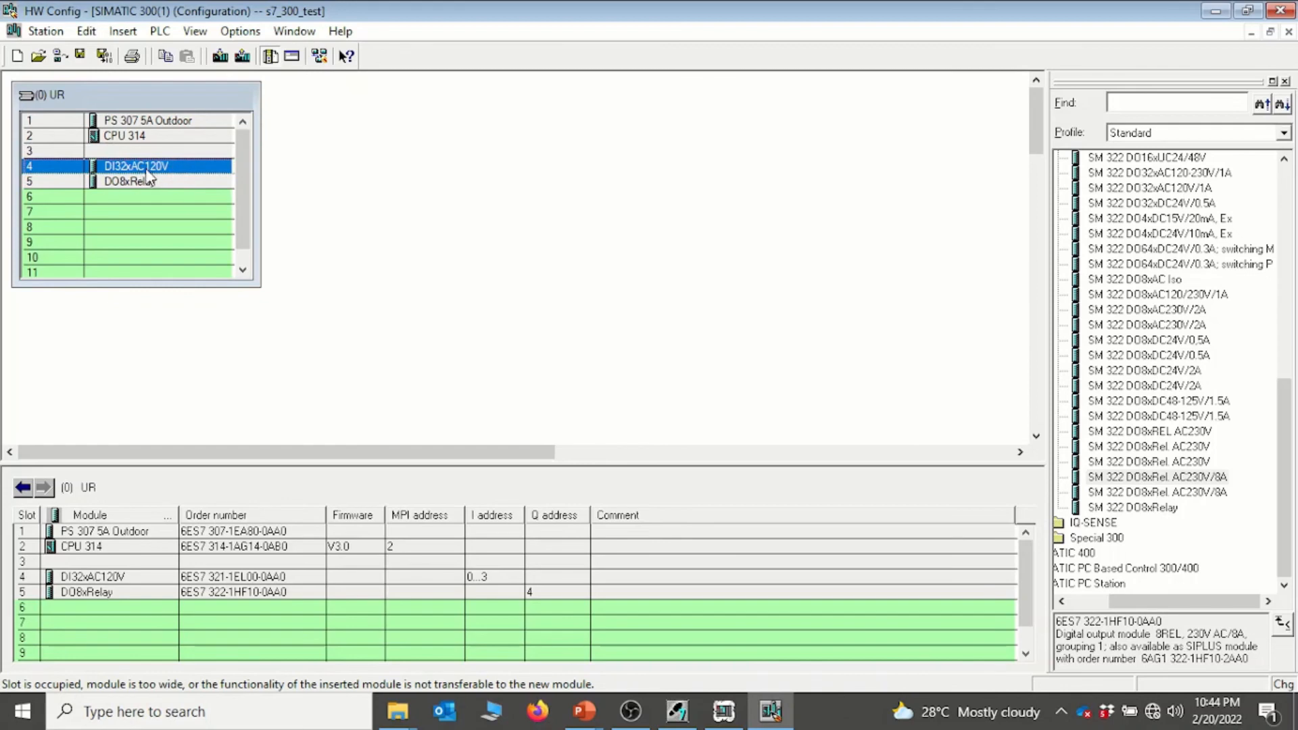
pyautogui.click(165, 181)
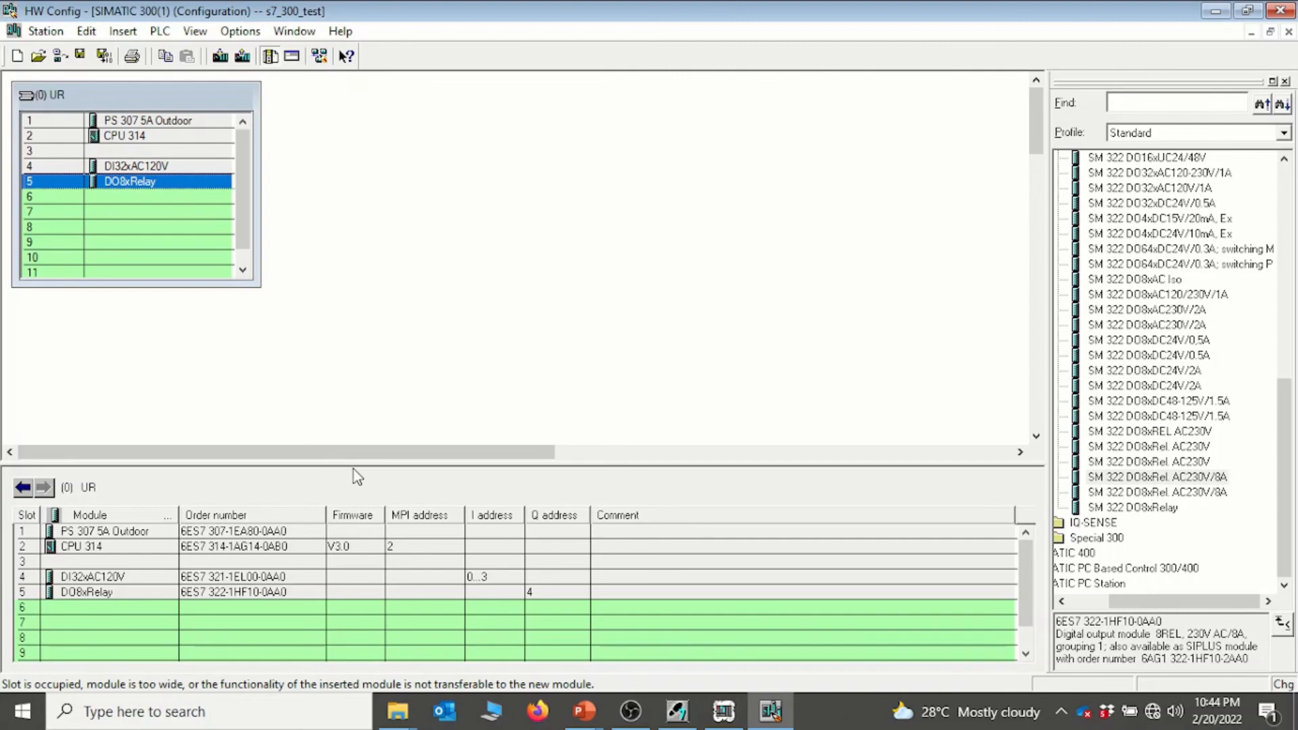
# Step: Disable the system default addressing of the DI32xAC120V module in slot 4 and set its input start address to 6
pyautogui.click(487, 580)
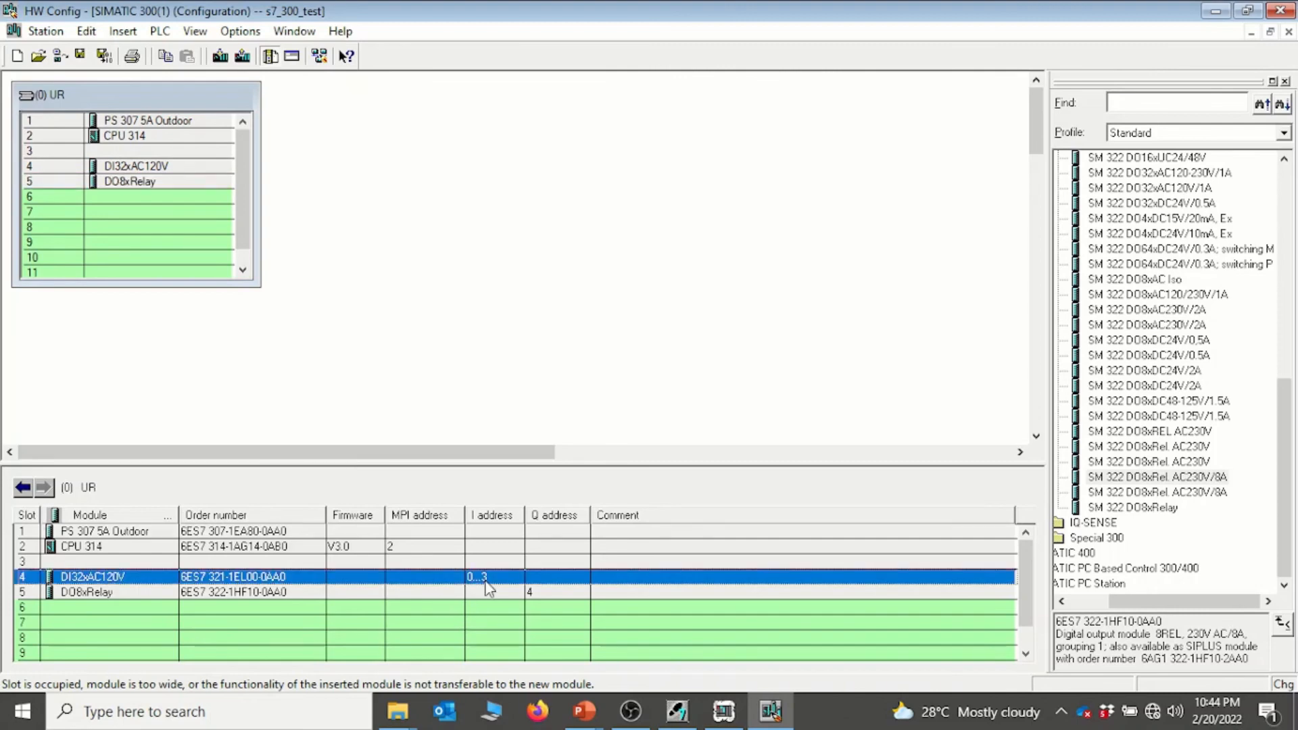
pyautogui.doubleClick(487, 580)
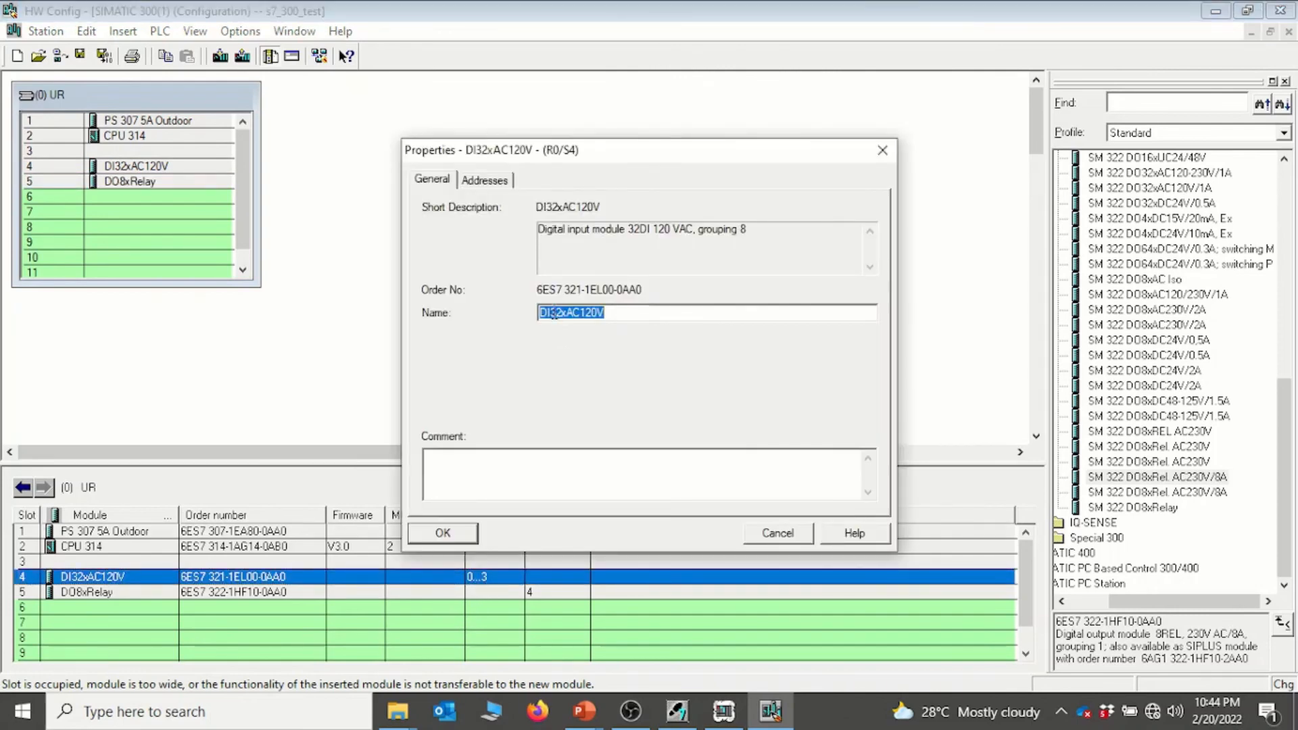
pyautogui.click(492, 181)
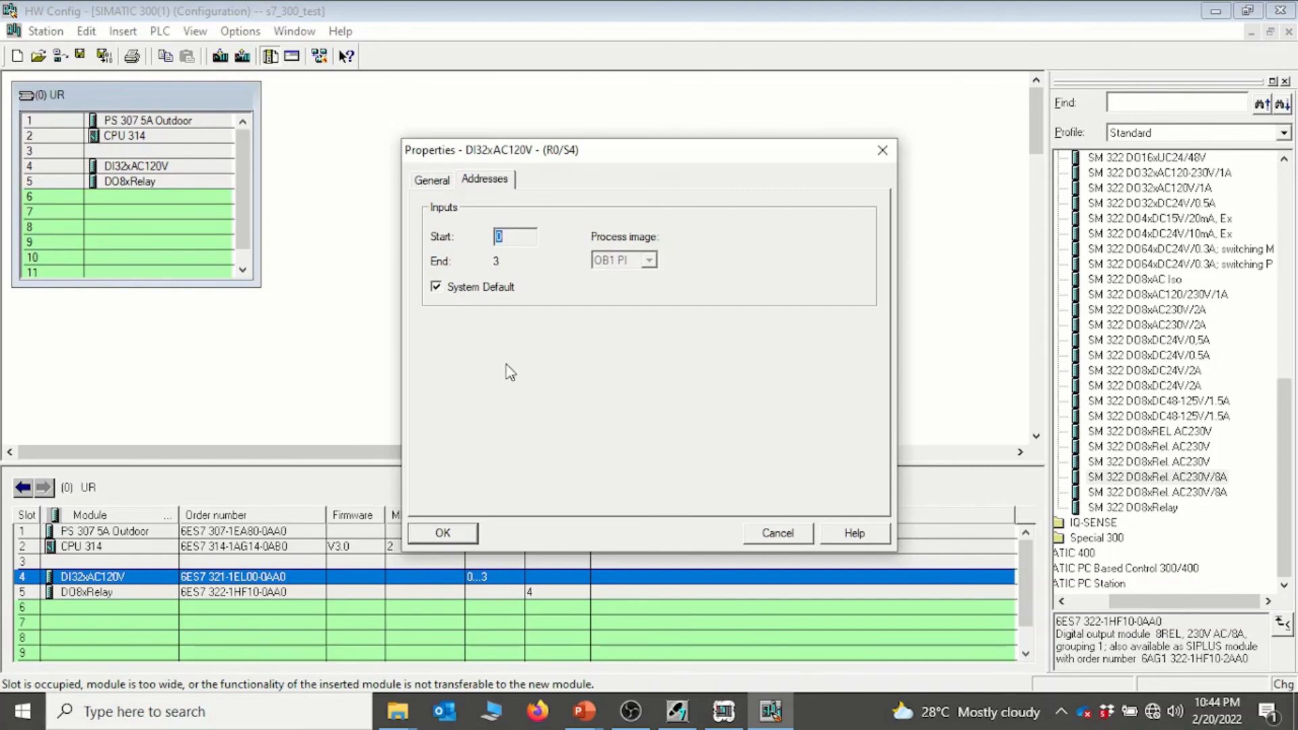
pyautogui.click(436, 288)
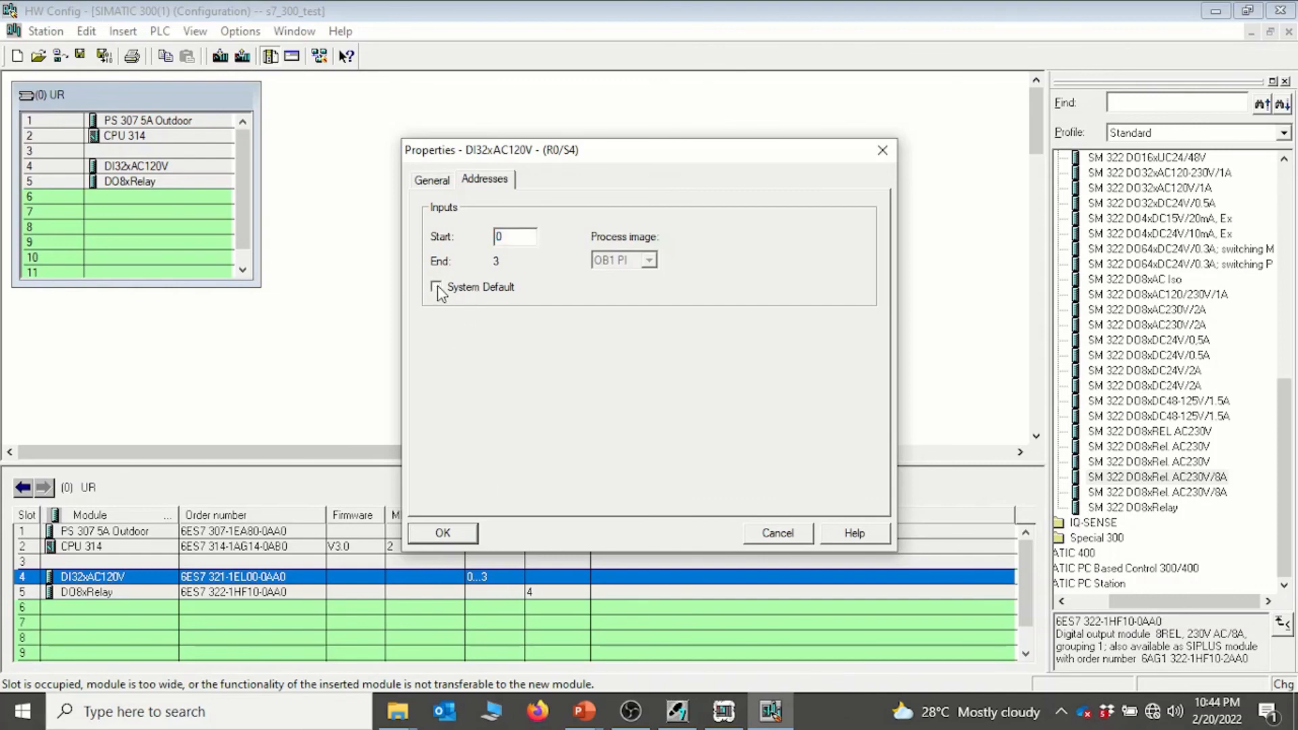
pyautogui.click(505, 238)
pyautogui.press('BackSpace')
pyautogui.write('6')
pyautogui.press('Return')
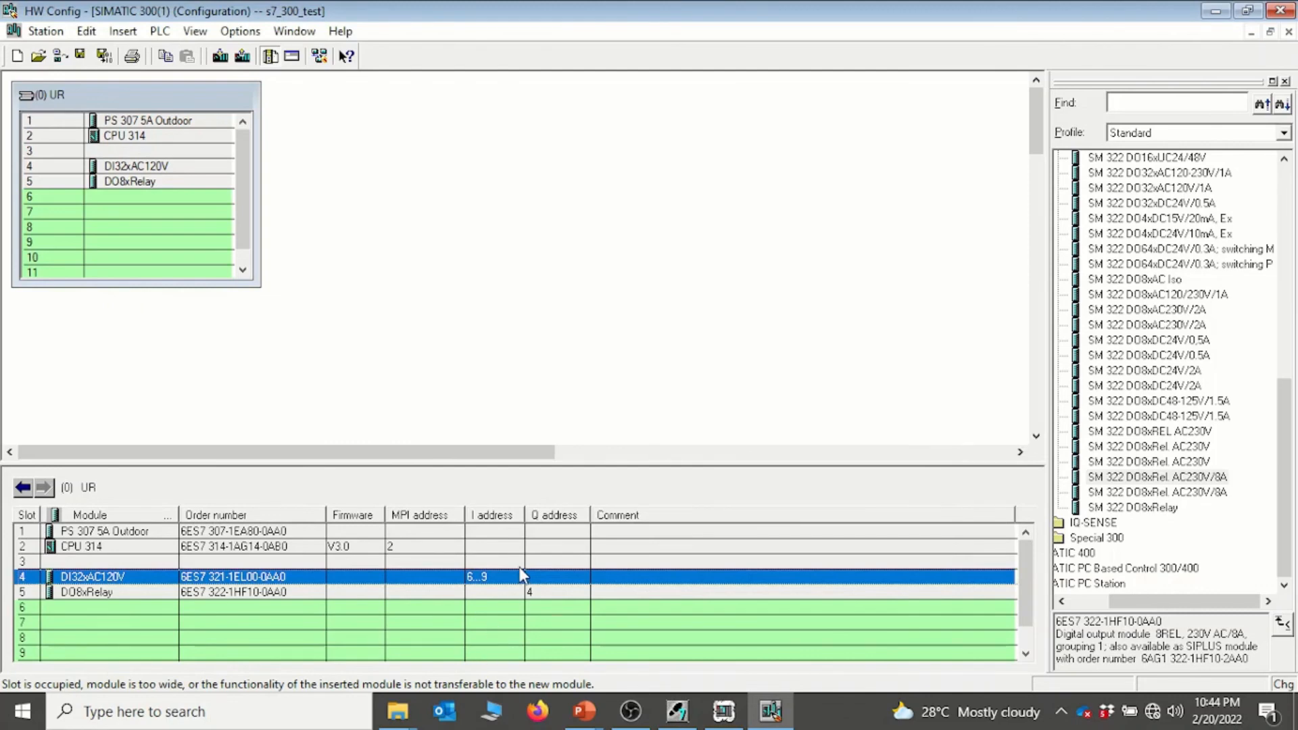
pyautogui.moveTo(504, 595); pyautogui.dragTo(486, 580)
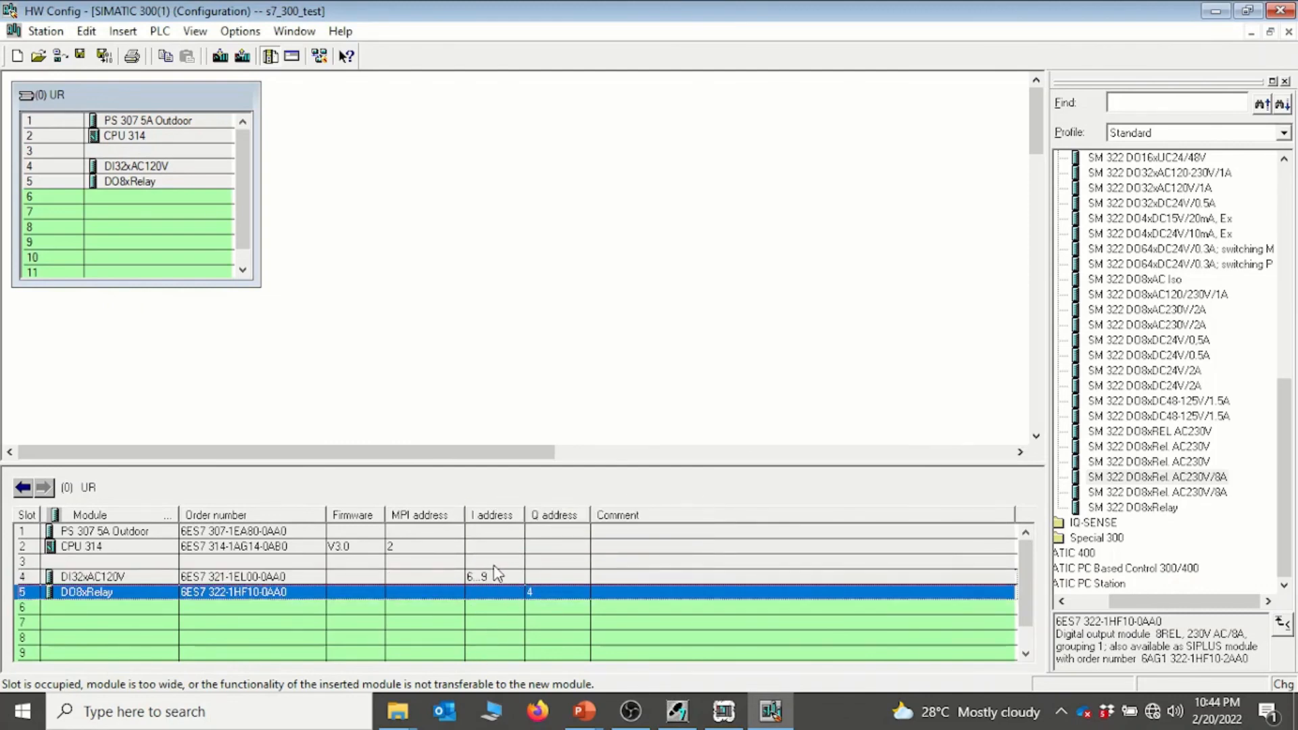
pyautogui.click(493, 577)
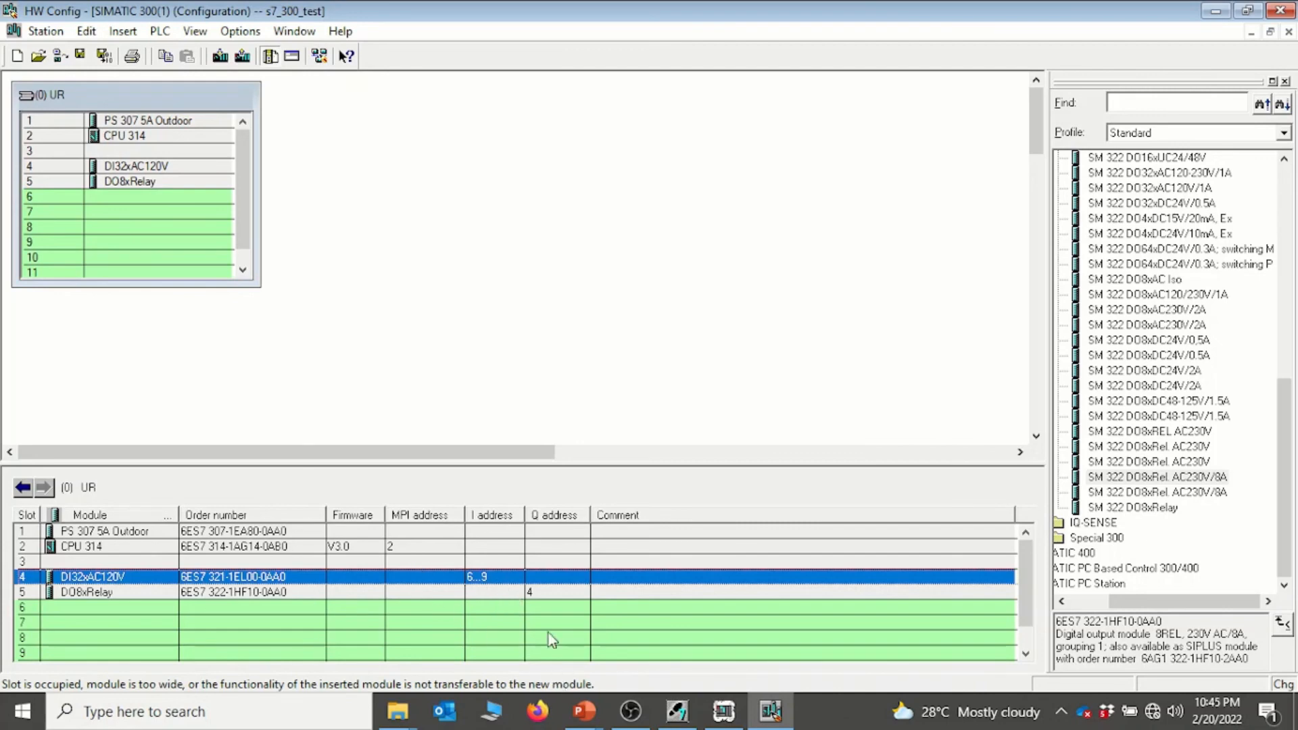
# Step: Disable the system default addressing of the DO8xRelay module in slot 5 and set its output start address to 8
pyautogui.doubleClick(545, 600)
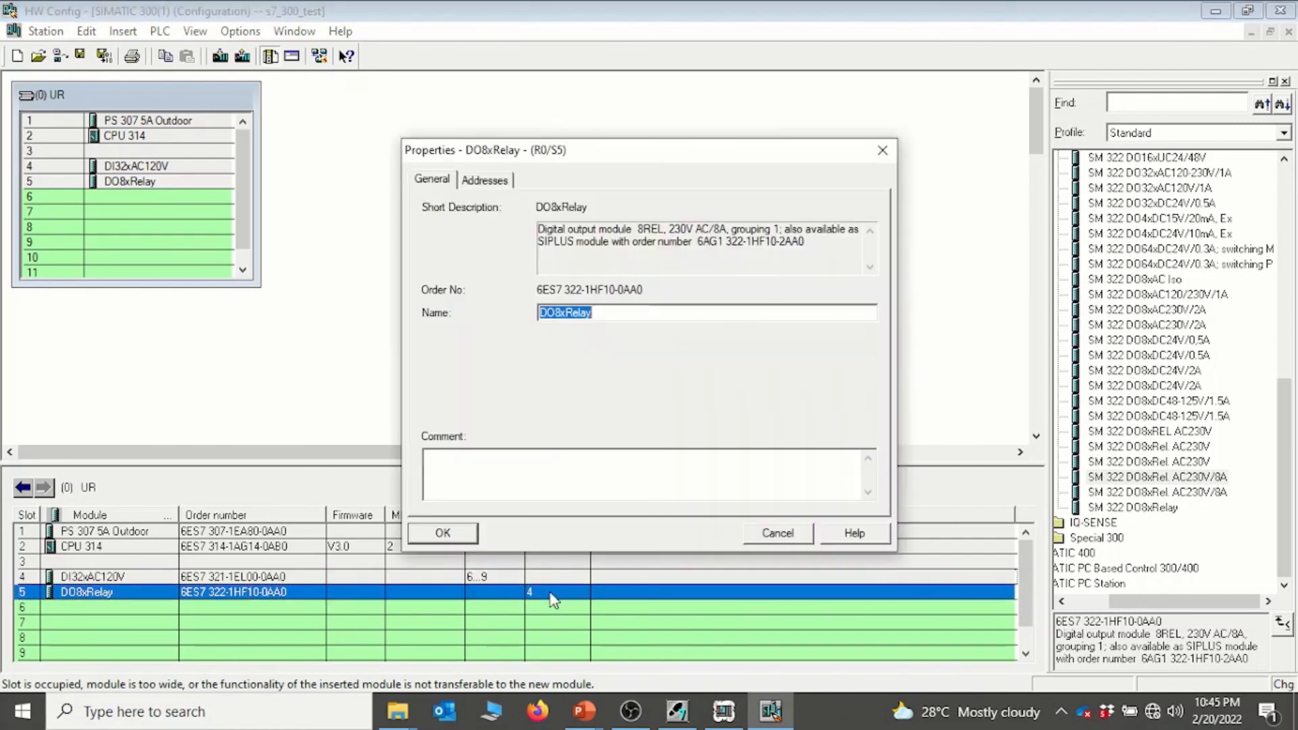
pyautogui.click(484, 181)
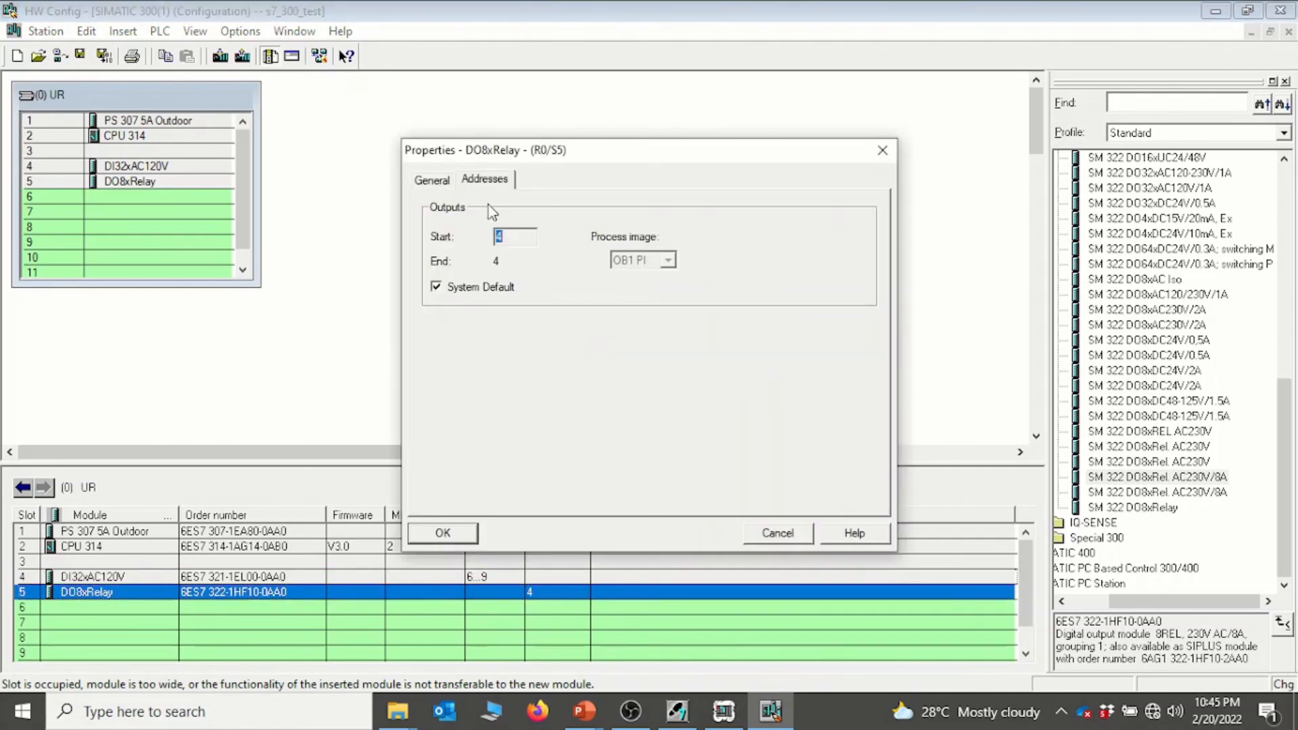
pyautogui.click(436, 287)
pyautogui.press('BackSpace')
pyautogui.write('8')
pyautogui.press('Return')
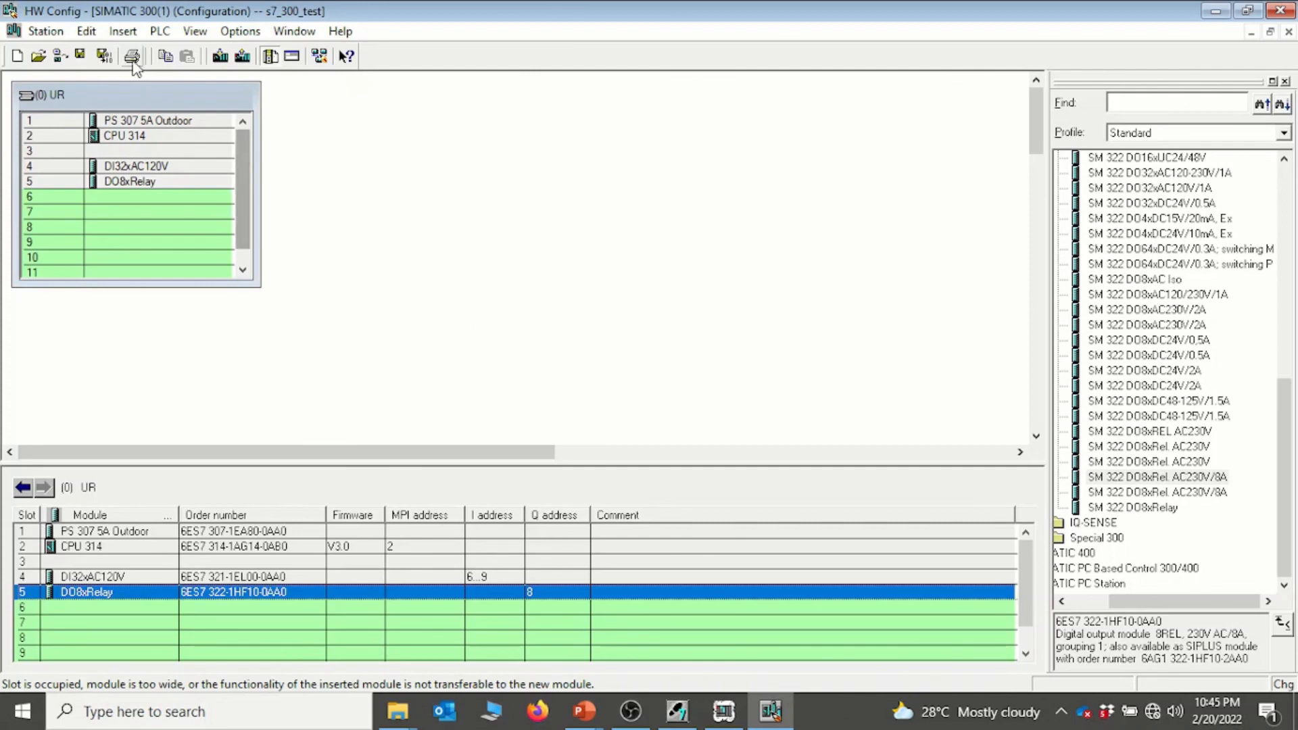
# Step: Save and compile the station configuration, and briefly check the S7-PLCSIM simulator window before minimizing it
pyautogui.click(104, 55)
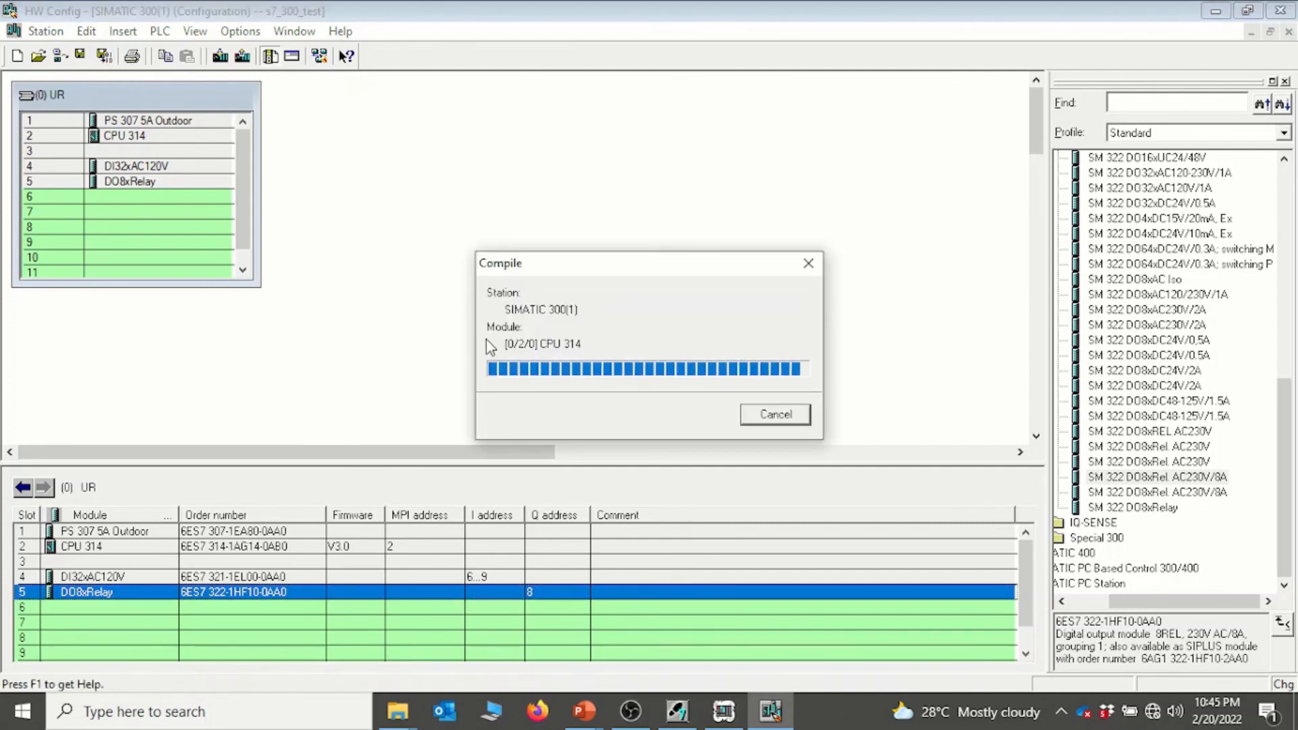
pyautogui.click(727, 708)
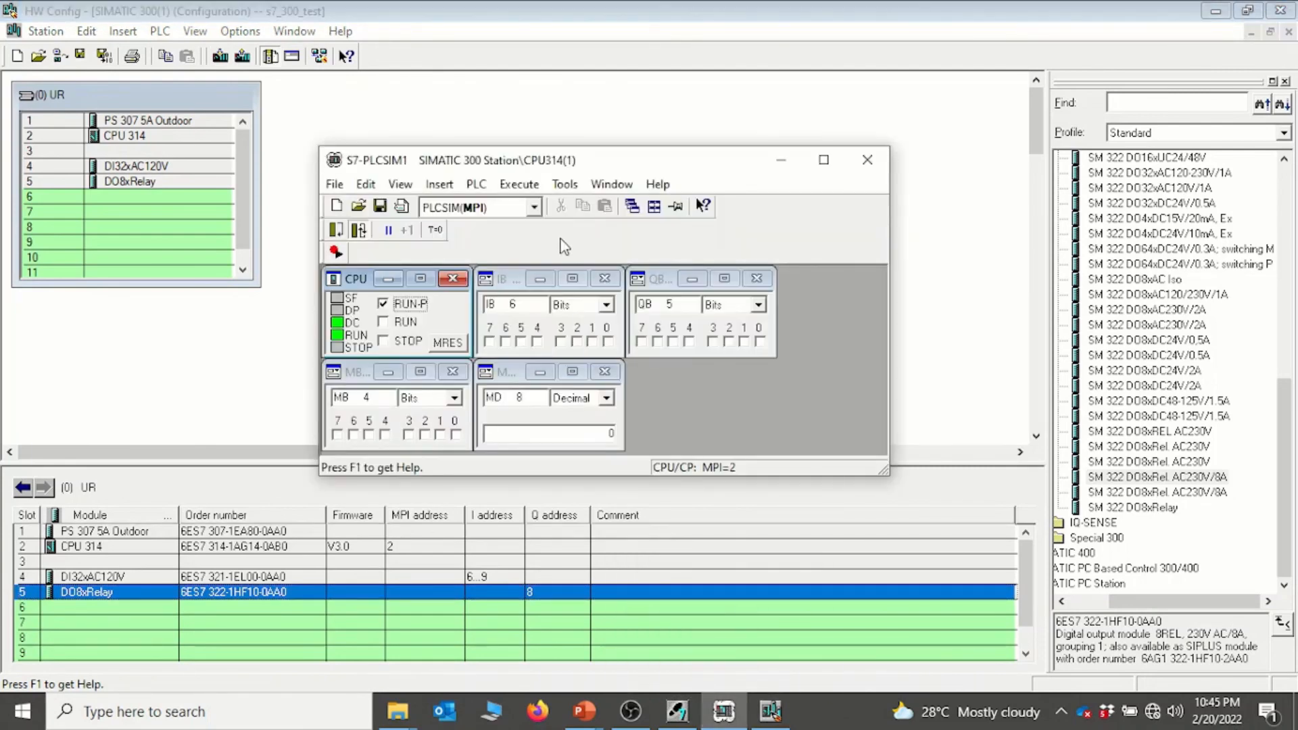
pyautogui.click(783, 163)
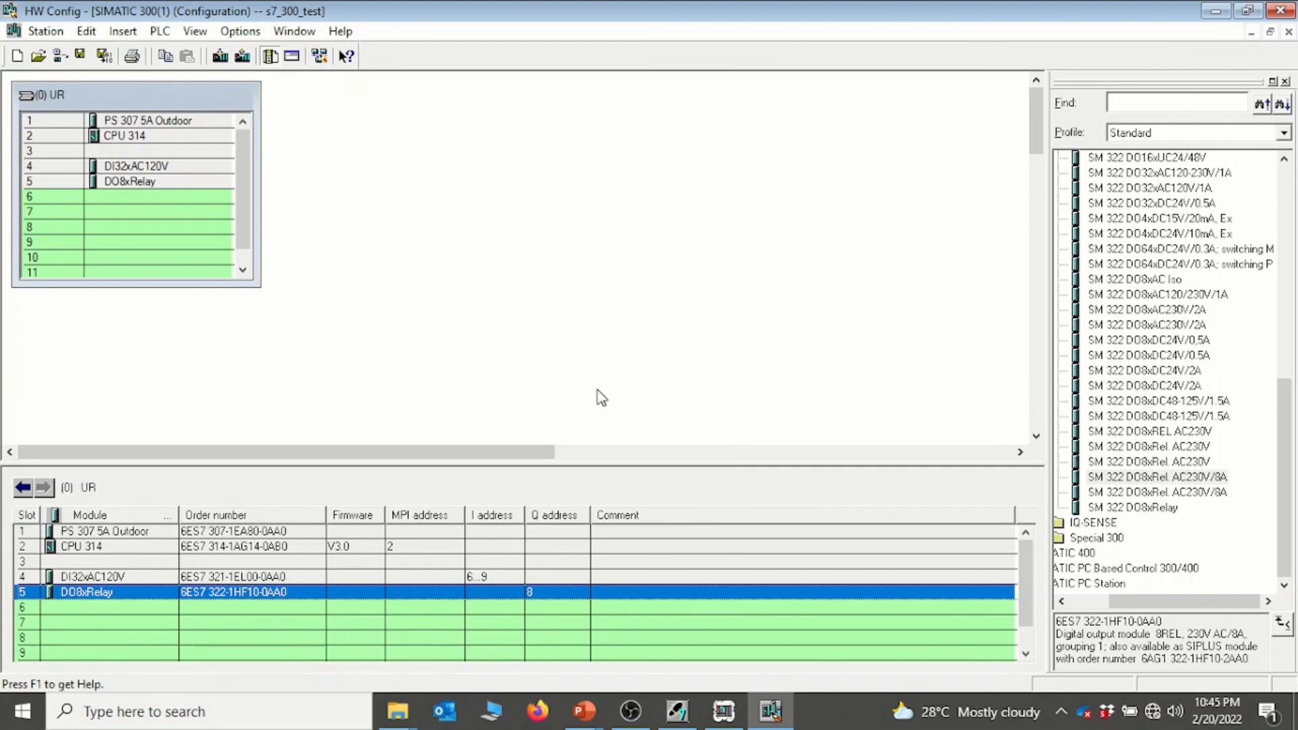